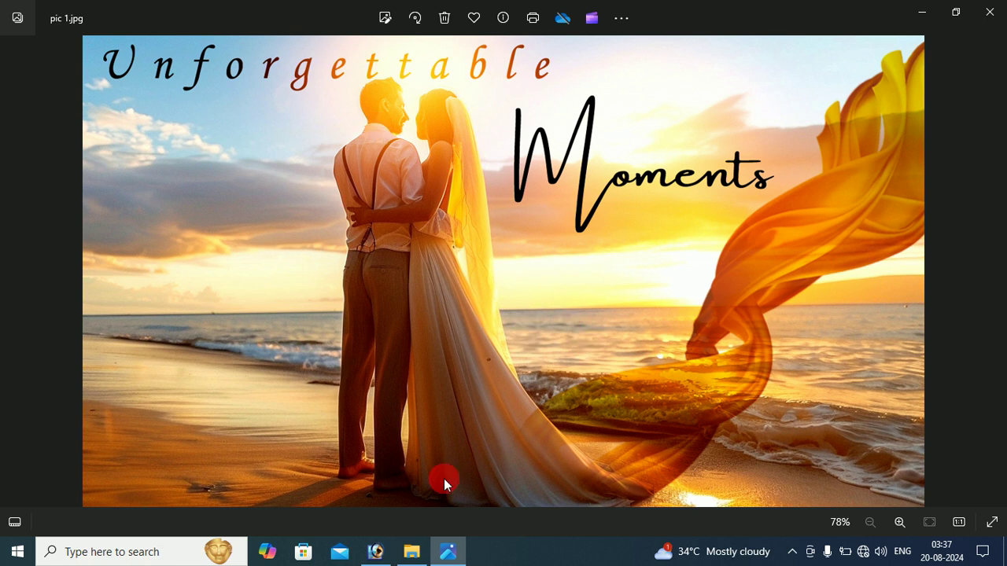
- Switch from the Photos preview to Photoshop, which shows the layered Untitled-1 beach composite
left_click(375, 552)
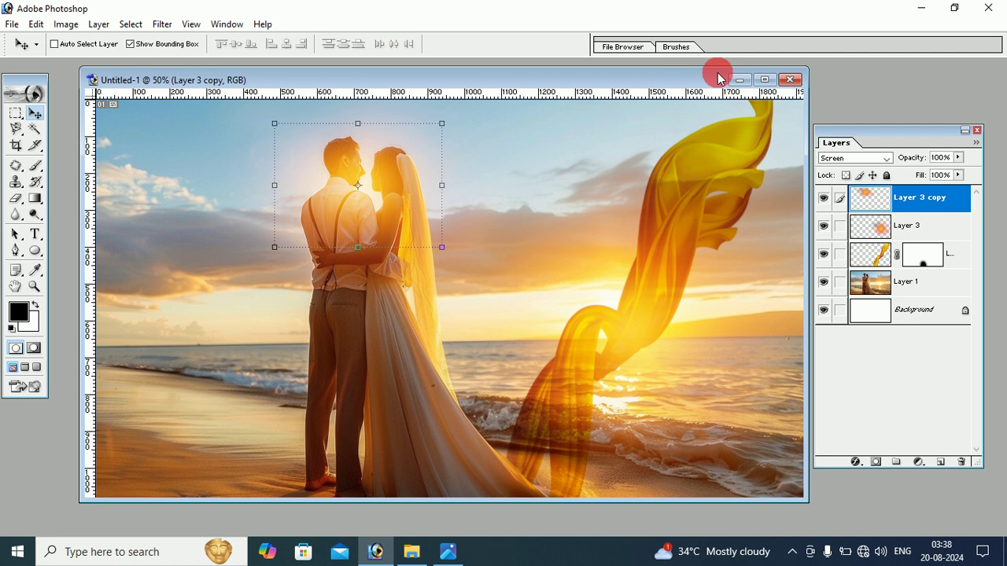
- Close the old Untitled-1 unsaved and create a white 1920 x 1080 HDTV 1080i canvas
left_click(791, 80)
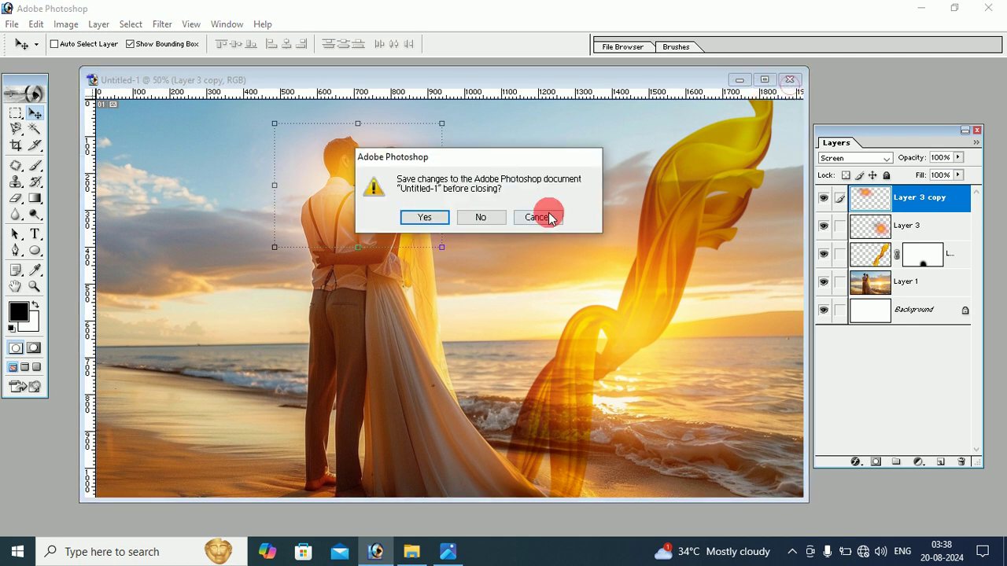
left_click(495, 217)
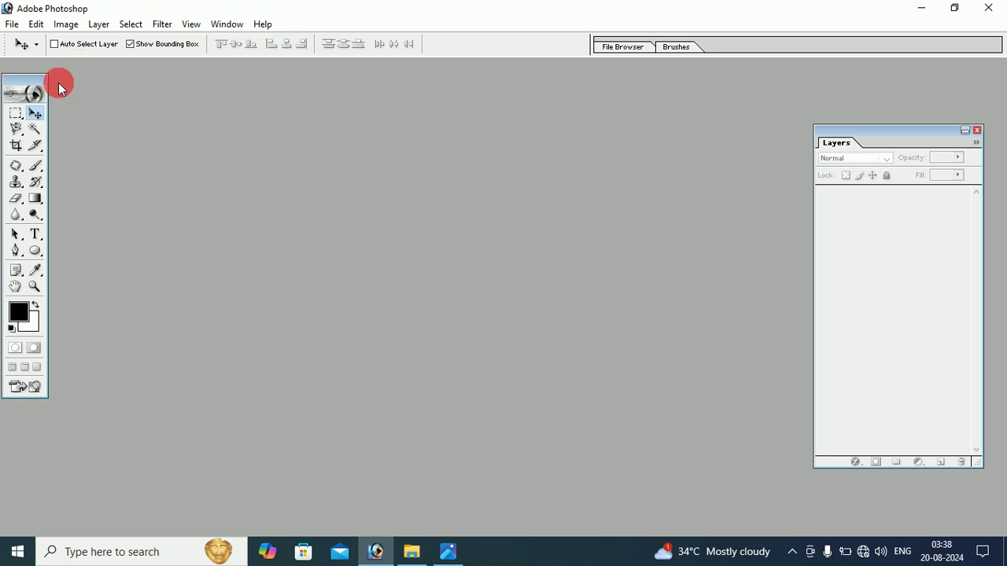
left_click(12, 25)
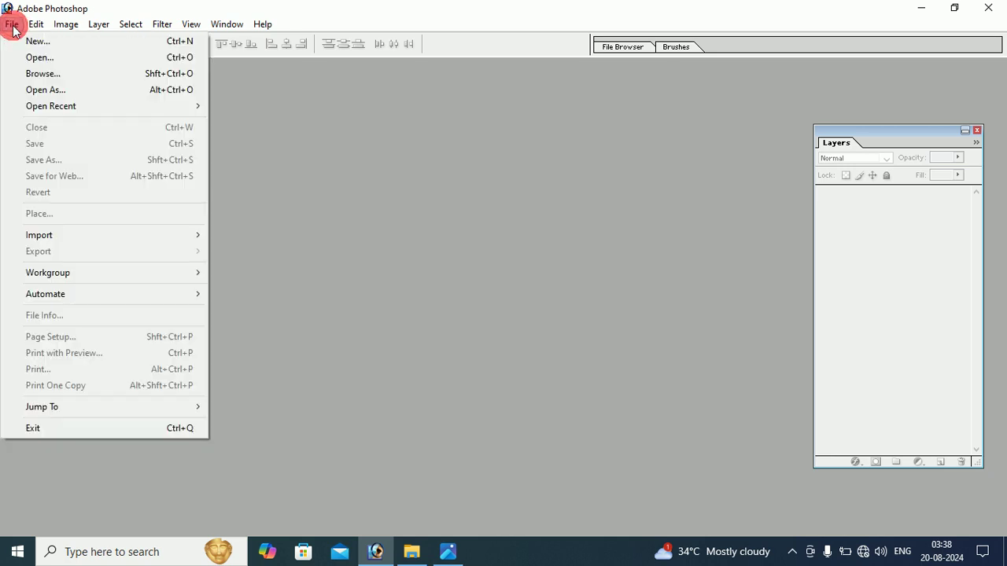
left_click(49, 48)
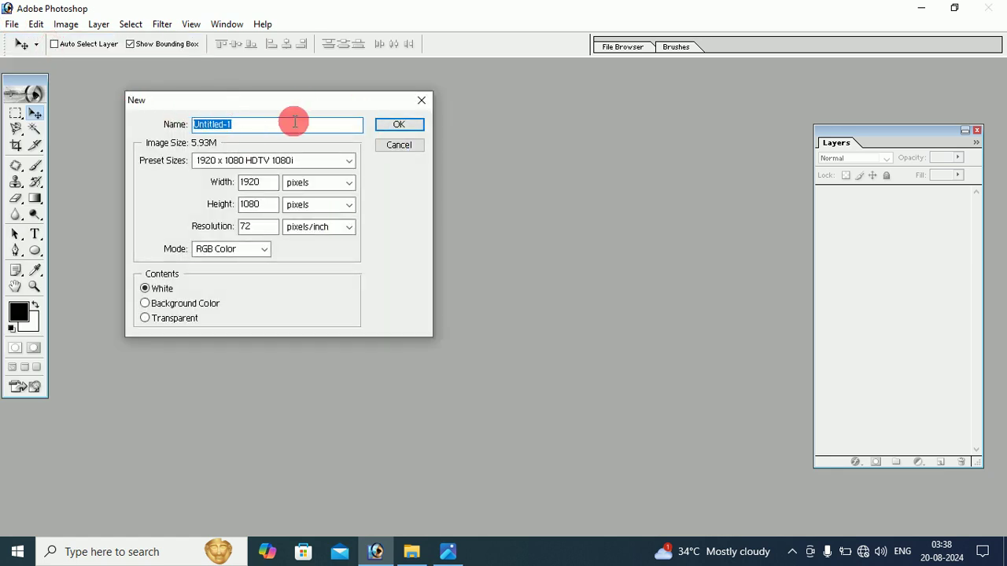
left_click(259, 160)
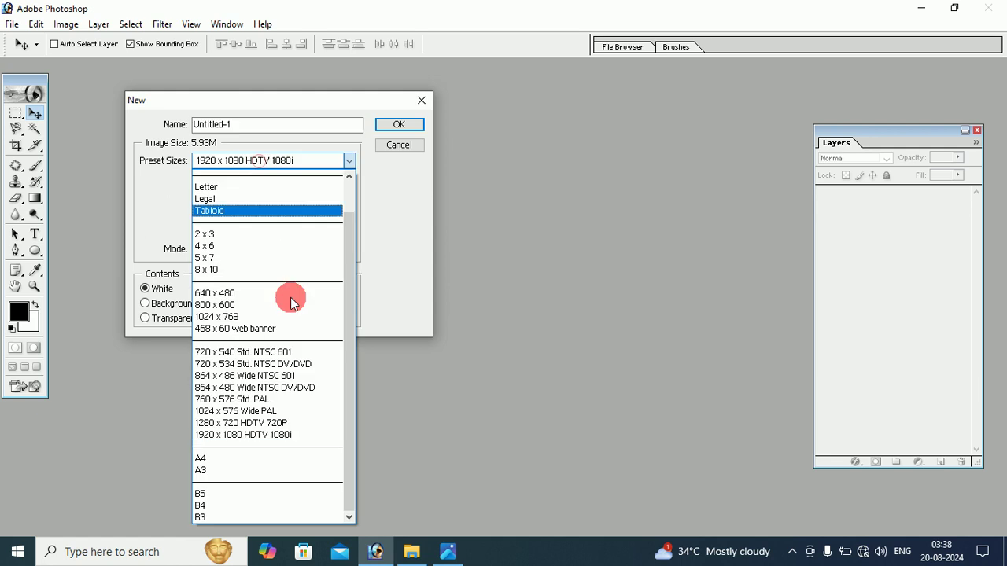
left_click(262, 439)
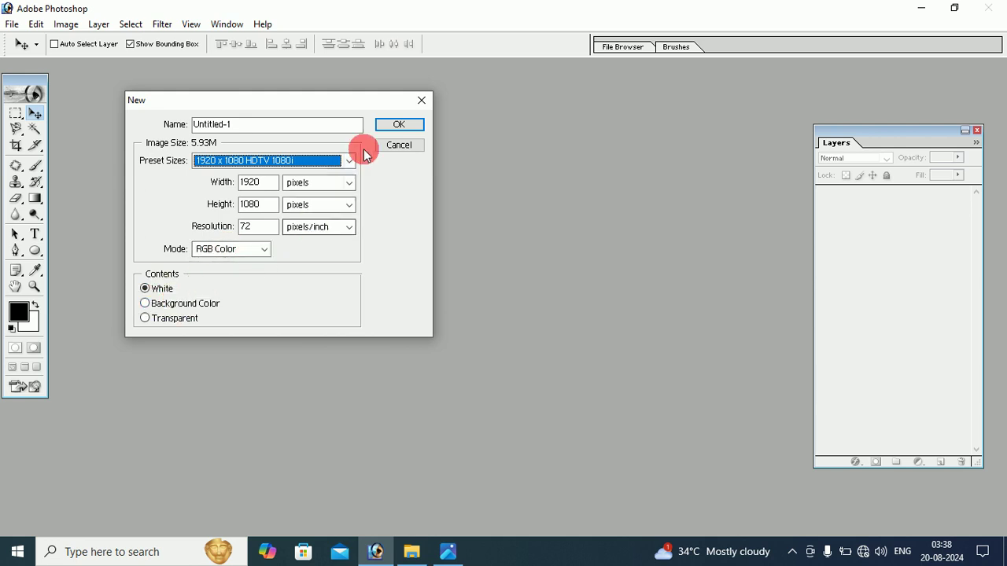
left_click(389, 126)
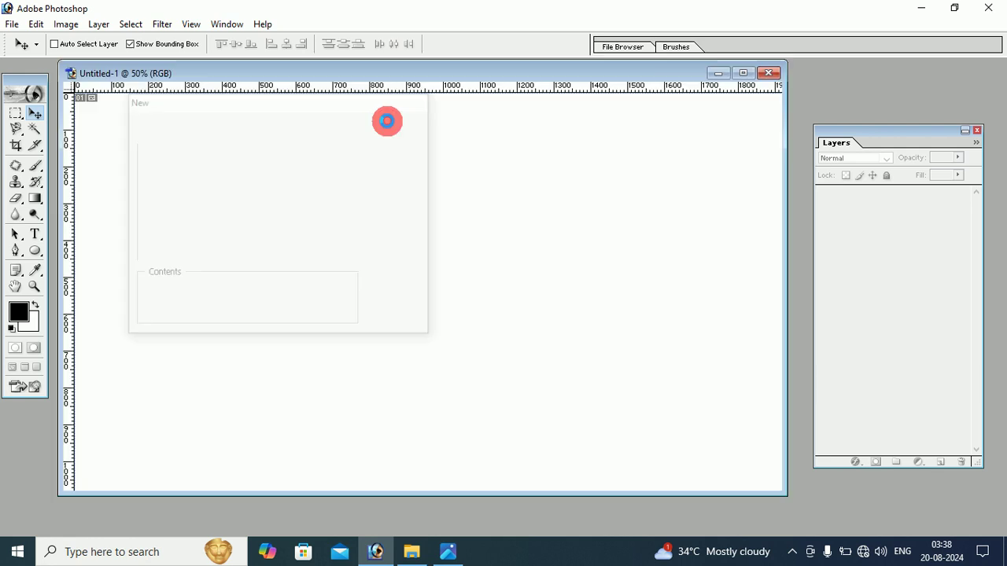
mouse_move(401, 78)
left_mouse_down()
mouse_move(417, 78)
mouse_move(407, 78)
left_mouse_up()
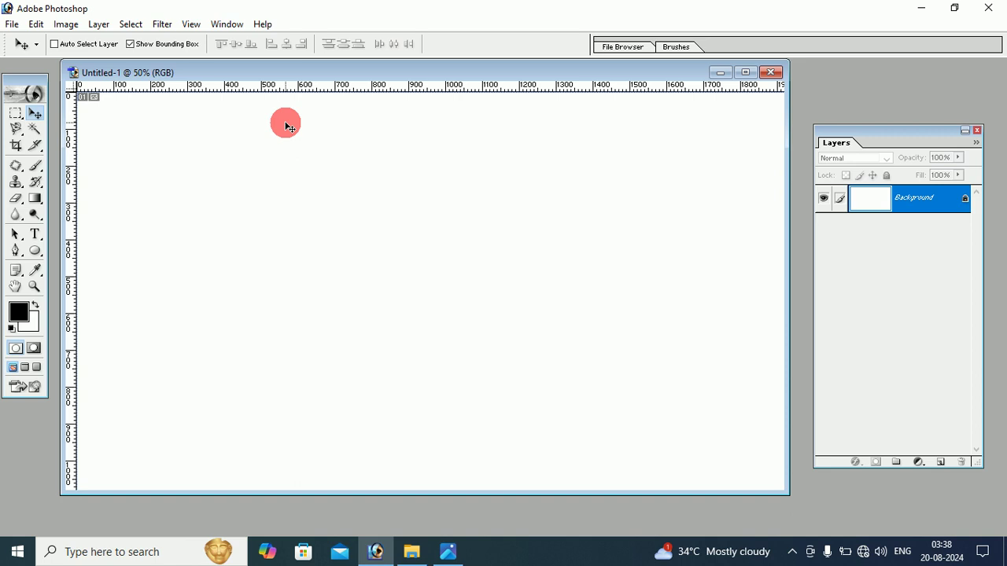
- Open StockCake-Sunset Wedding Embrace from Desktop > for upload > 3 photos
left_click(12, 25)
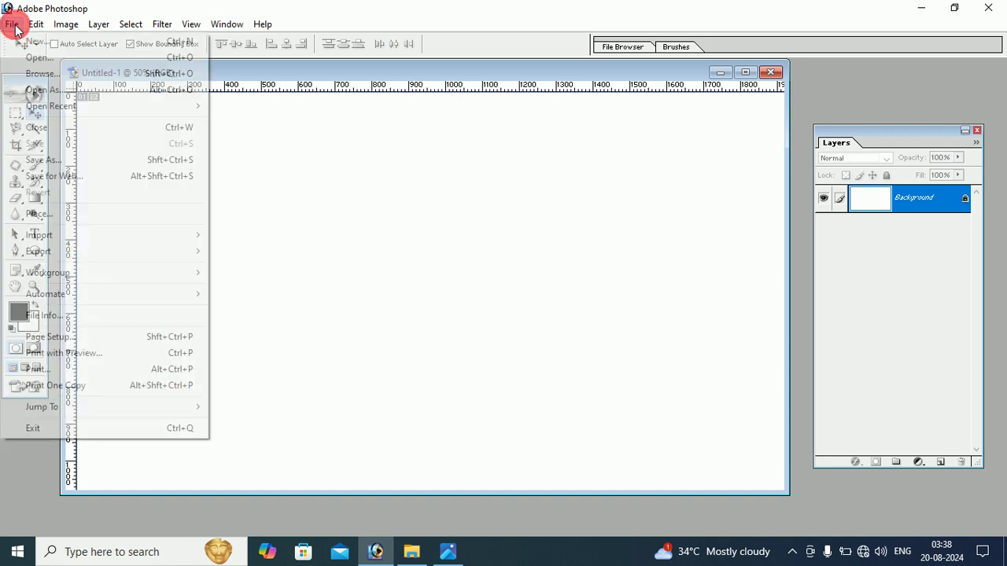
left_click(39, 58)
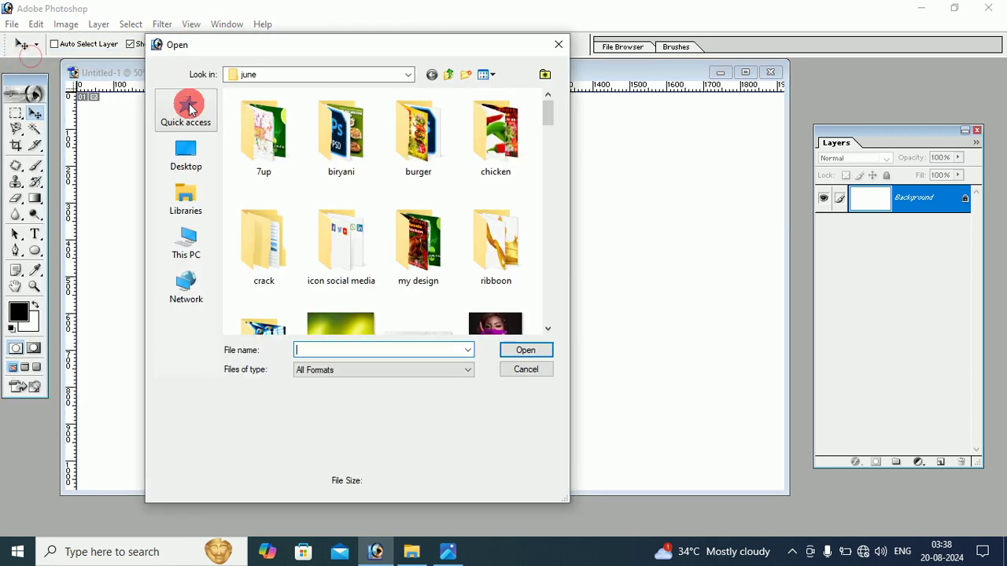
left_click(186, 151)
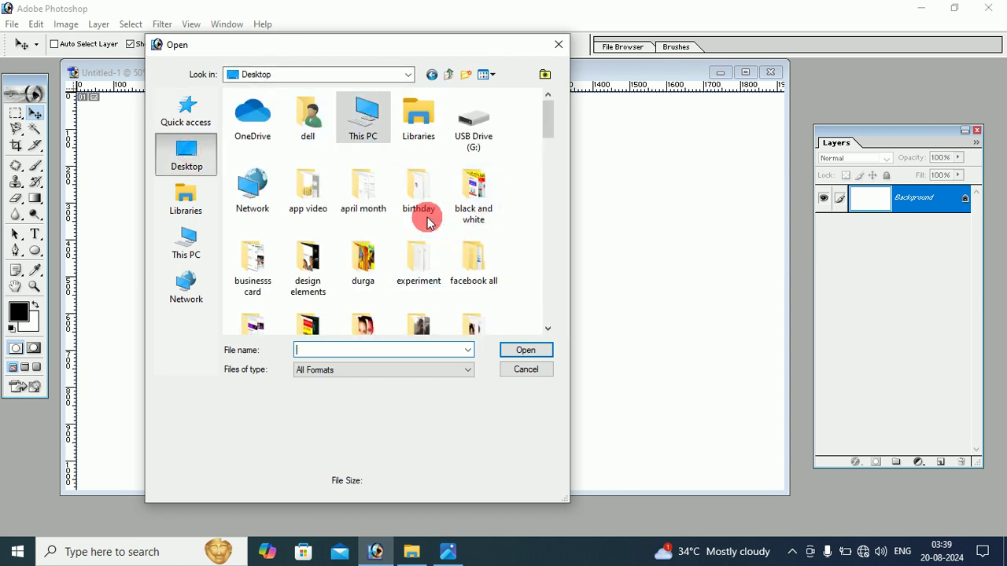
scroll(362, 248, "down", 2)
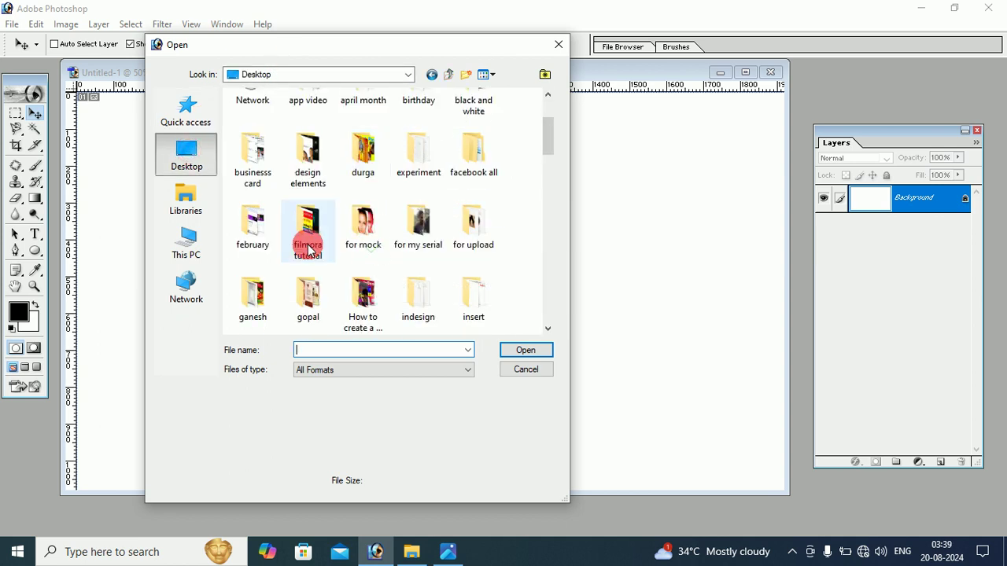
left_click(475, 230)
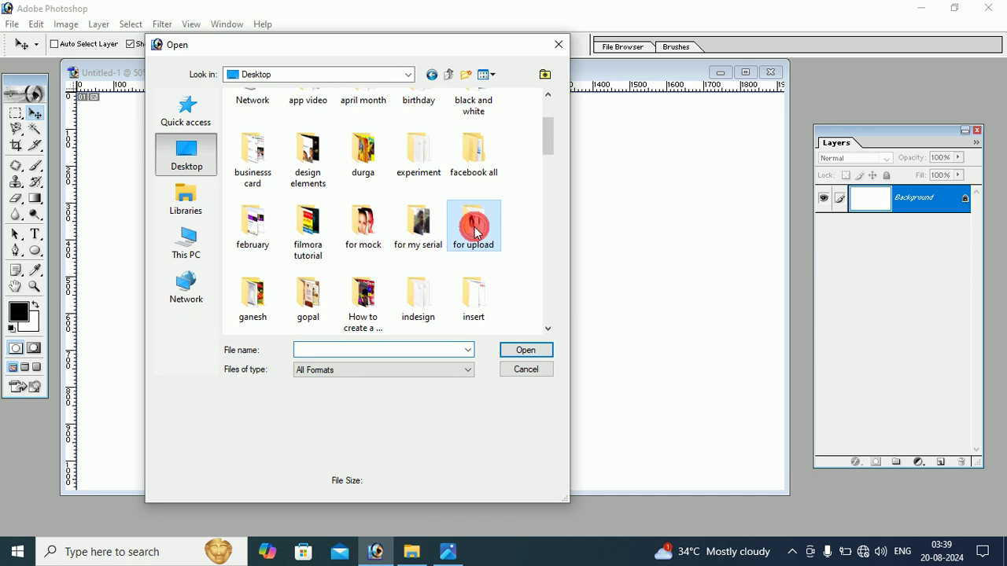
double_click(475, 230)
double_click(284, 150)
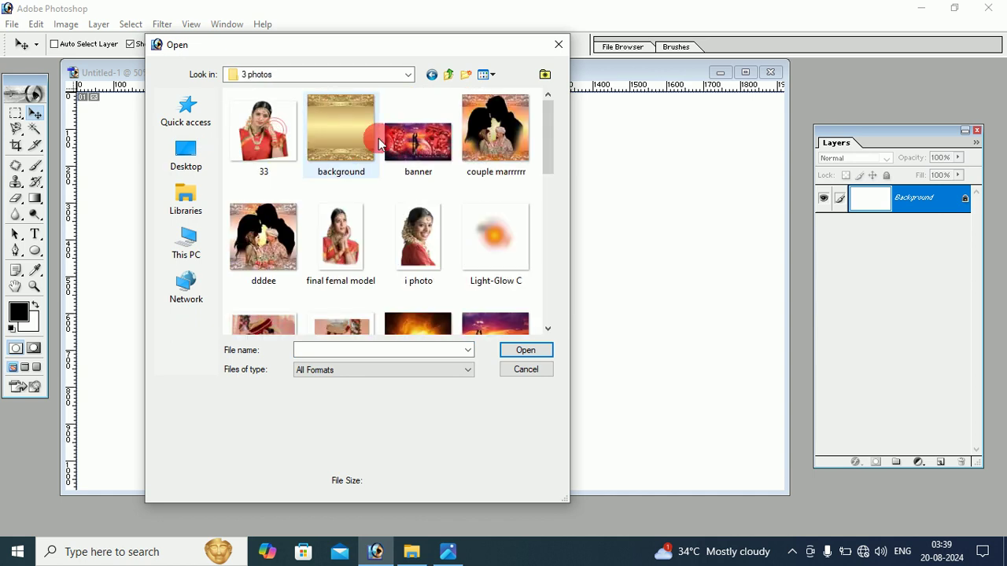
scroll(386, 153, "down", 10)
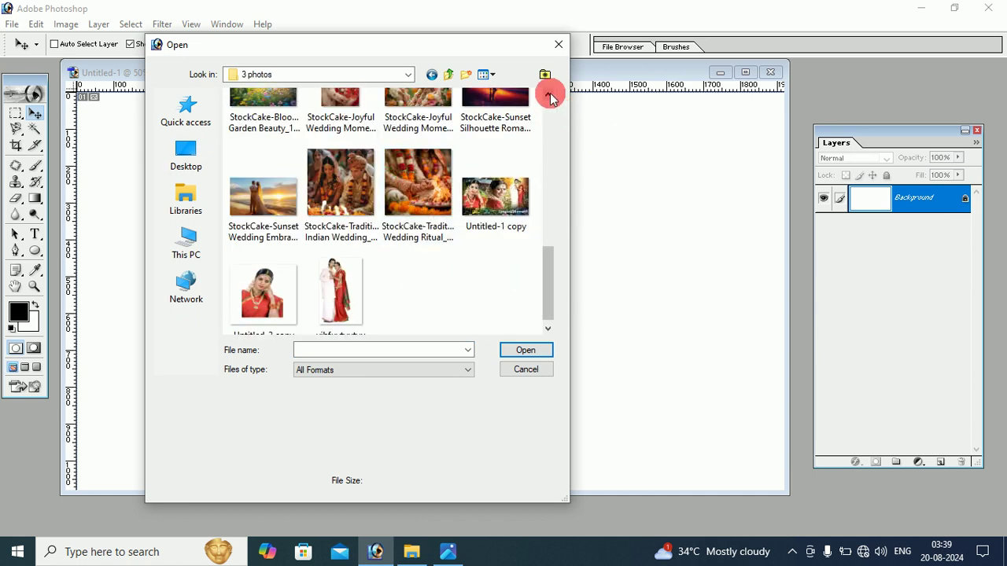
left_click(250, 202)
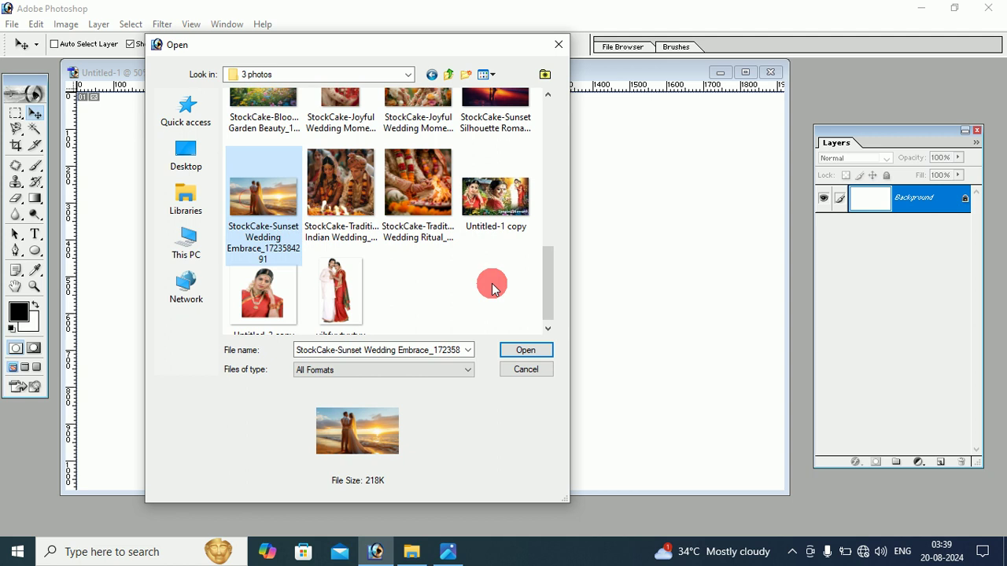
left_click(526, 351)
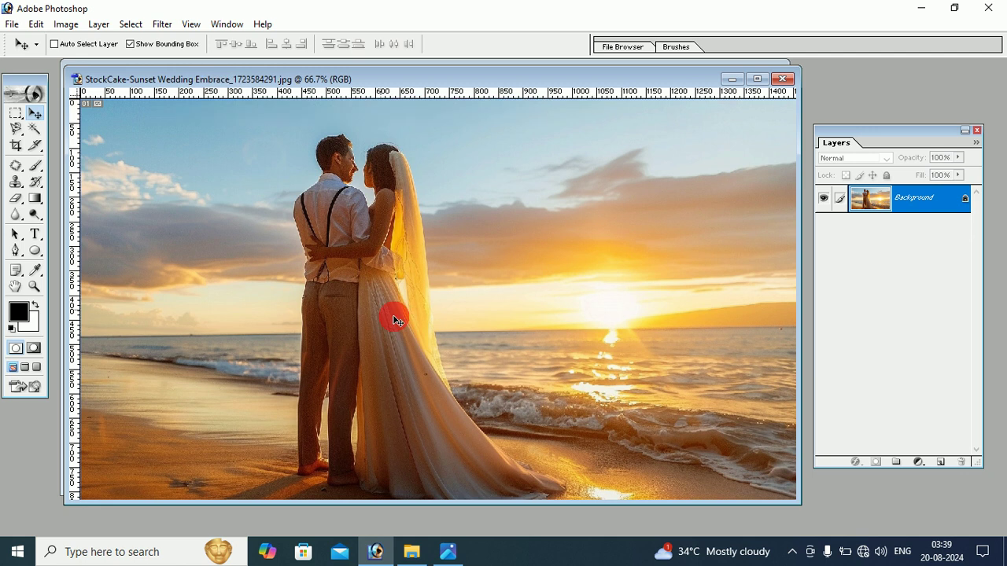
- Drag the wedding photo into the blank Untitled-1 canvas and close the original file
left_click_drag(431, 79, 434, 215)
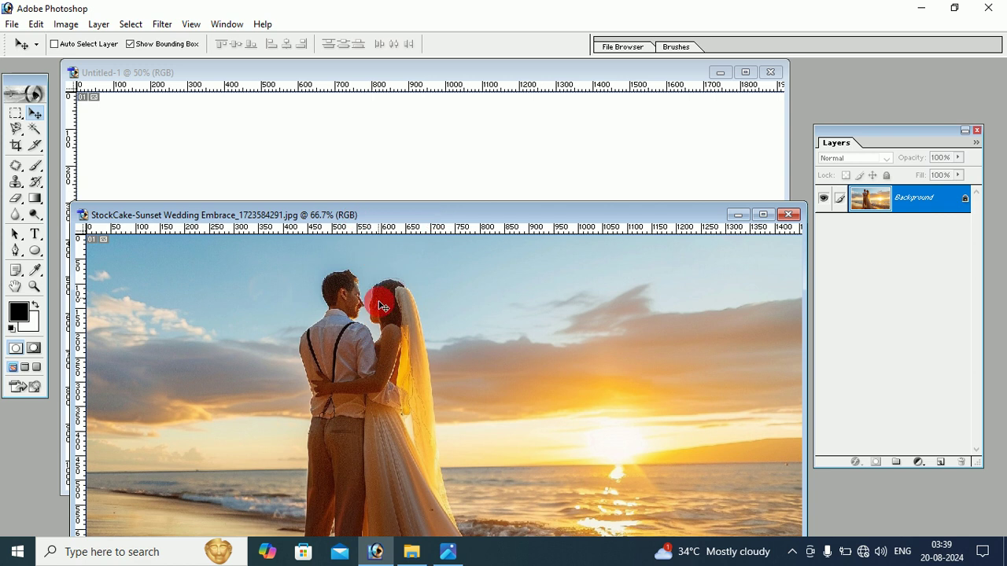
left_click_drag(378, 264, 374, 179)
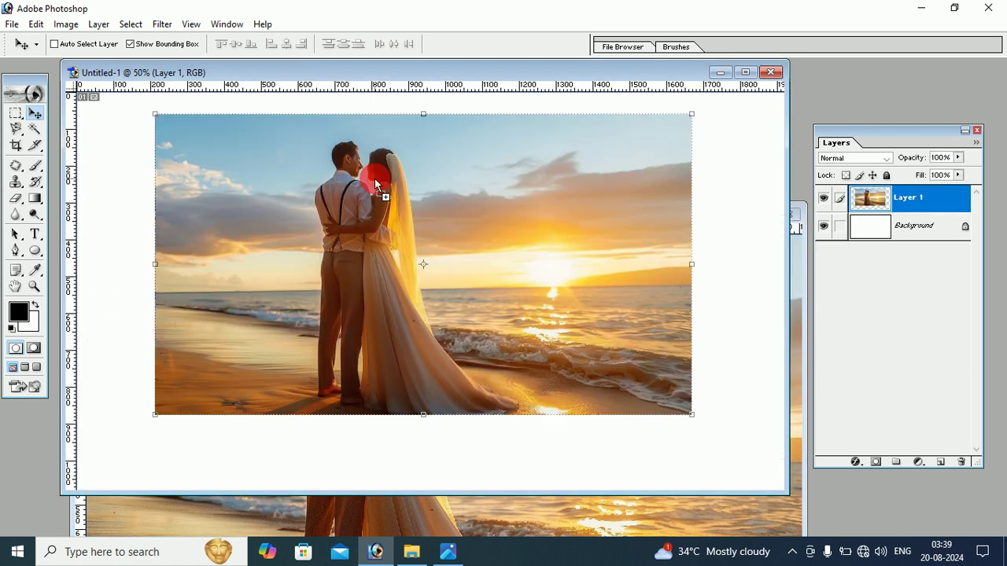
left_click(464, 503)
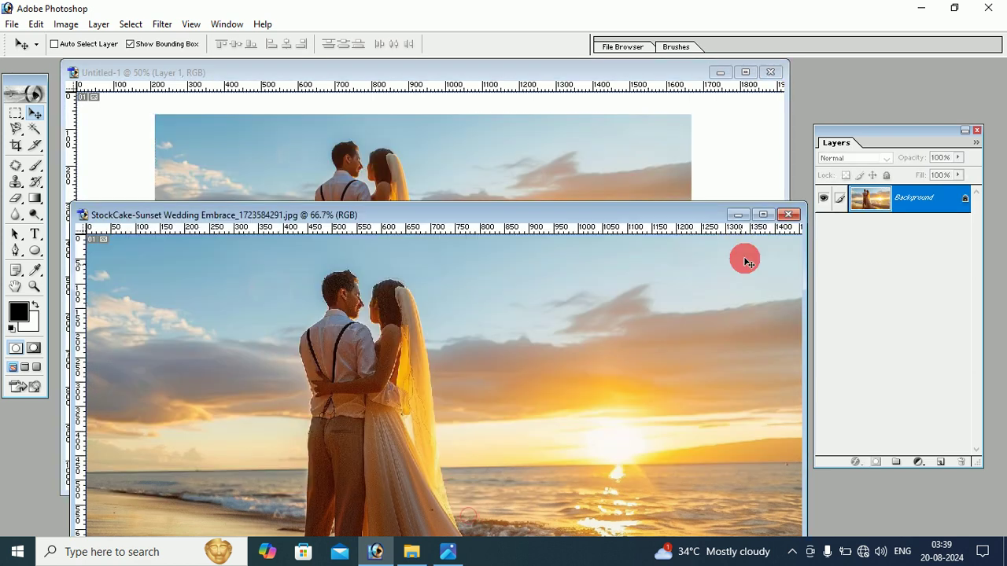
left_click(789, 215)
- Free-transform the photo layer to fill the whole canvas and apply it
left_click_drag(489, 242, 417, 228)
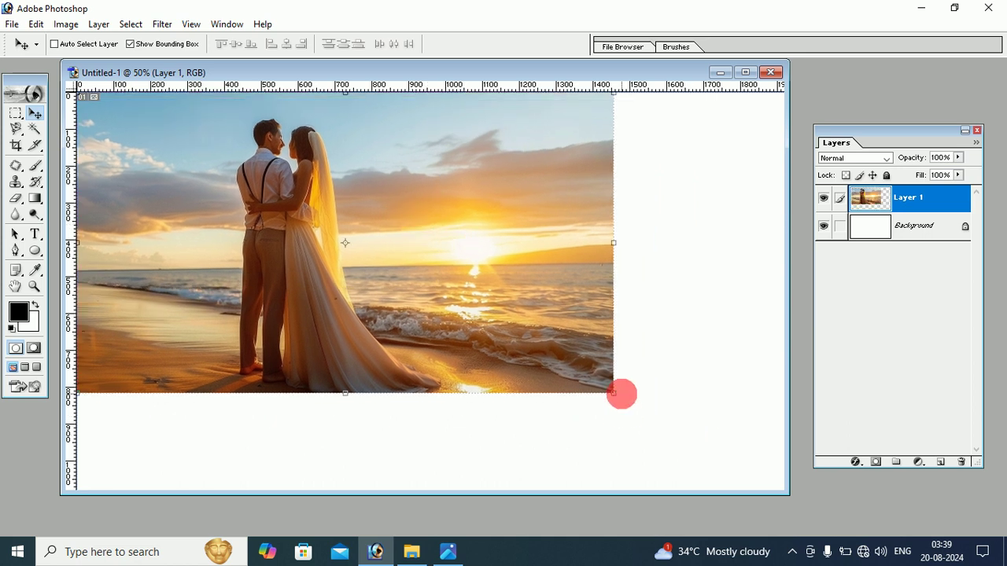
mouse_move(616, 393)
left_mouse_down()
mouse_move(760, 453)
mouse_move(786, 489)
left_mouse_up()
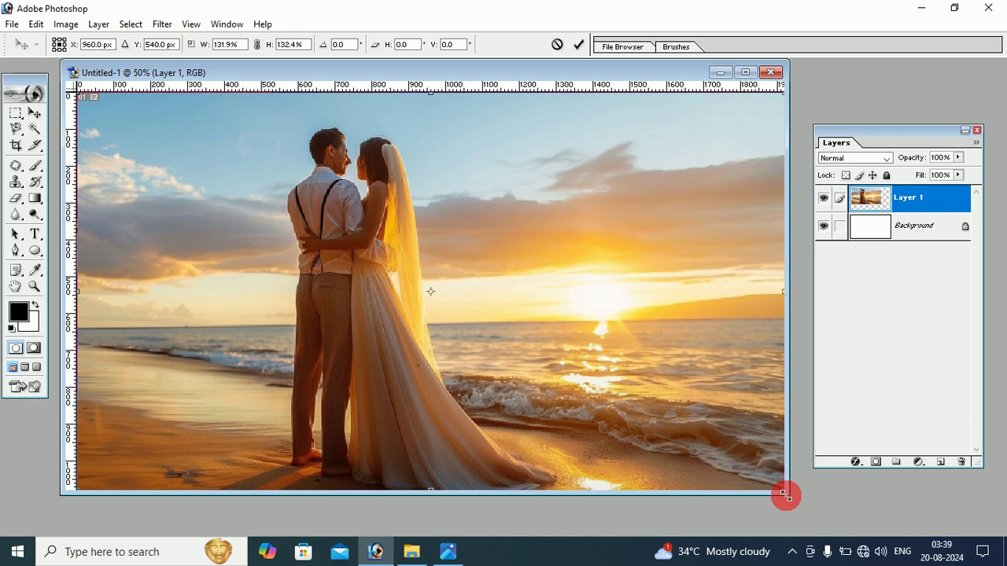
left_click_drag(785, 494, 786, 508)
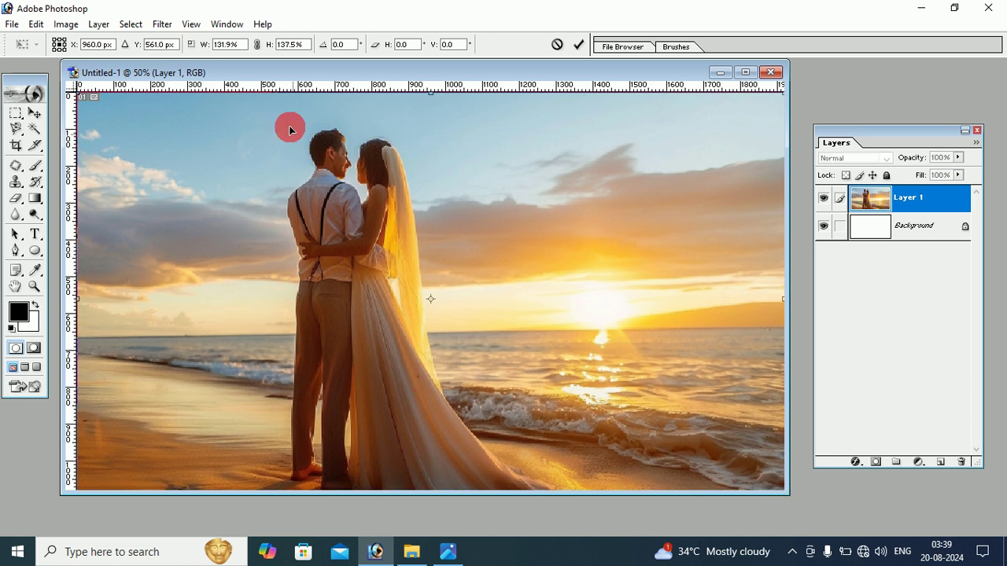
left_click(34, 113)
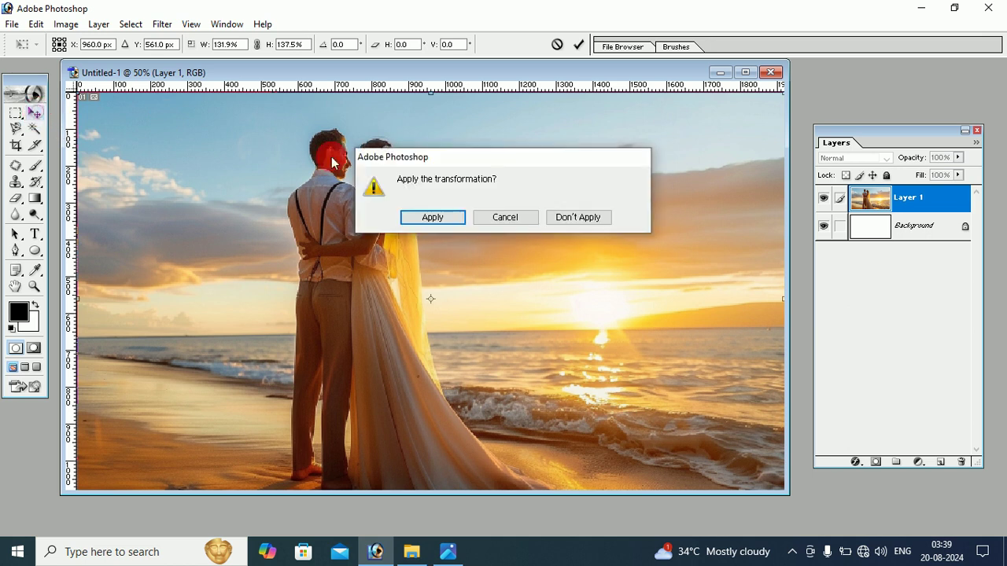
left_click(433, 218)
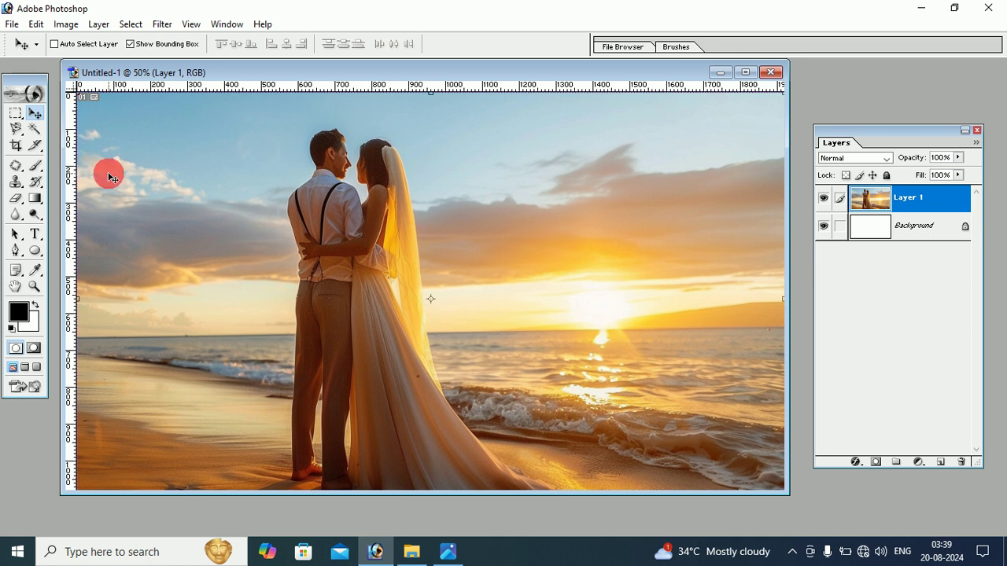
- Open the golden fabric image pngwing.com (49).png from the 3 photos folder
left_click(13, 24)
left_click(27, 57)
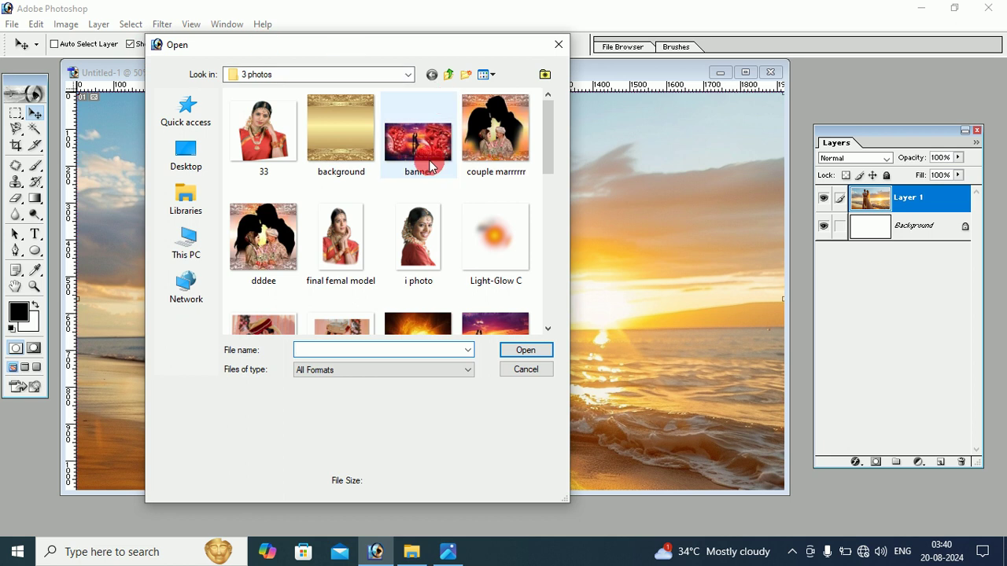
left_click_drag(543, 117, 534, 252)
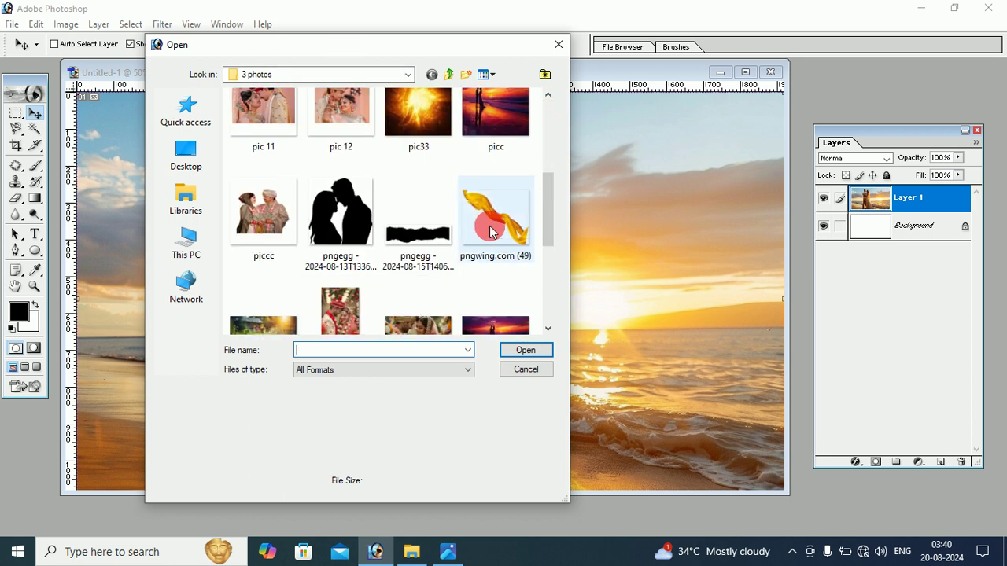
left_click(489, 214)
left_click(525, 349)
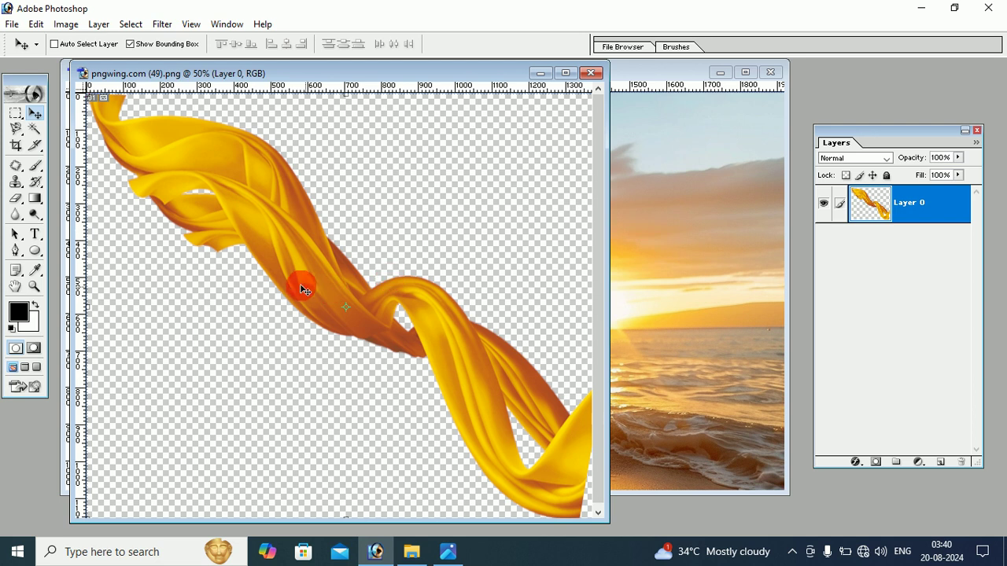
- Drag the golden fabric into the beach photo as Layer 2 and close its file
left_click_drag(301, 282, 653, 238)
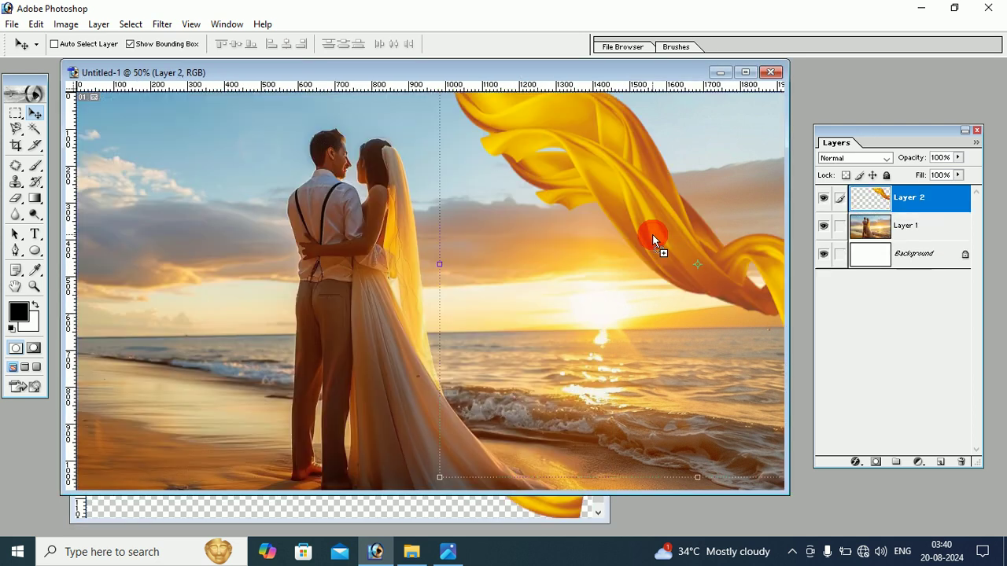
left_click_drag(653, 234, 447, 297)
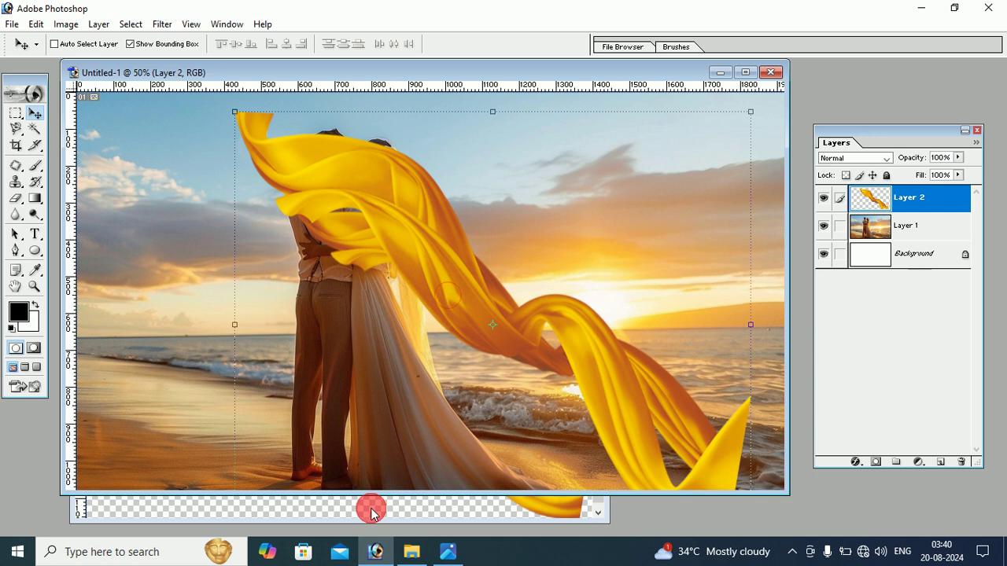
left_click(371, 507)
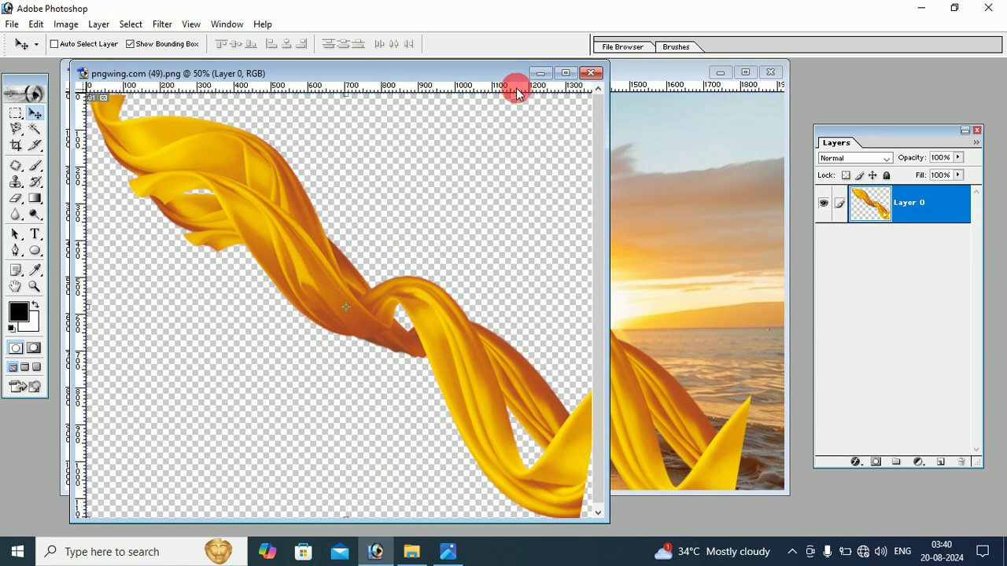
left_click(591, 72)
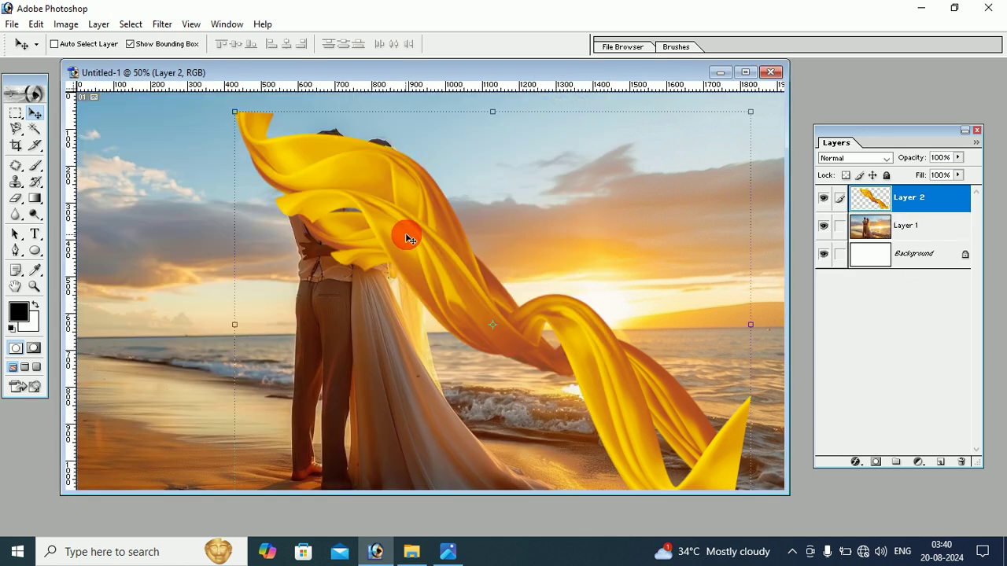
- Mirror the fabric horizontally, enlarge it and tilt it up the right side
left_click_drag(367, 231, 326, 227)
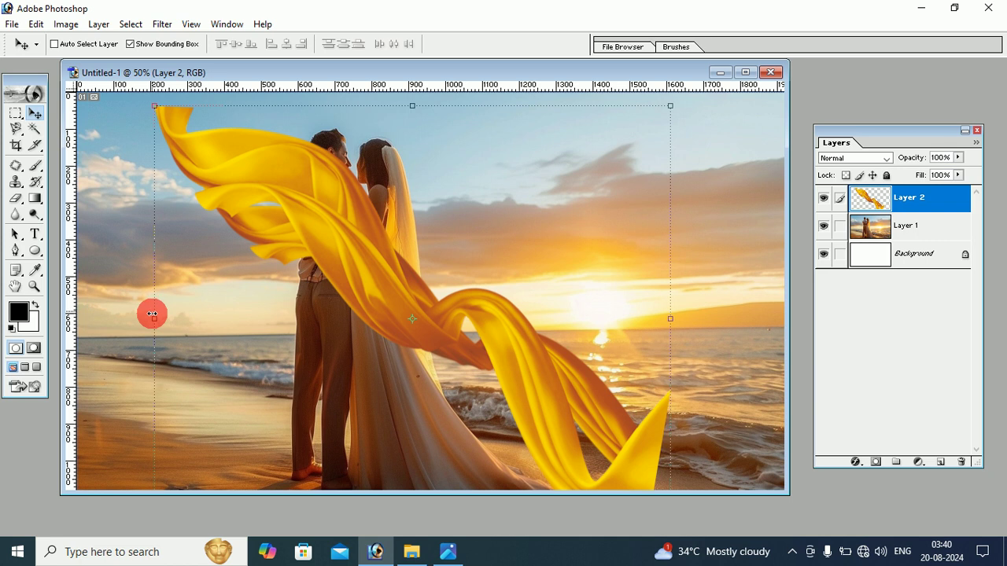
left_click_drag(154, 318, 441, 325)
left_click_drag(638, 320, 878, 293)
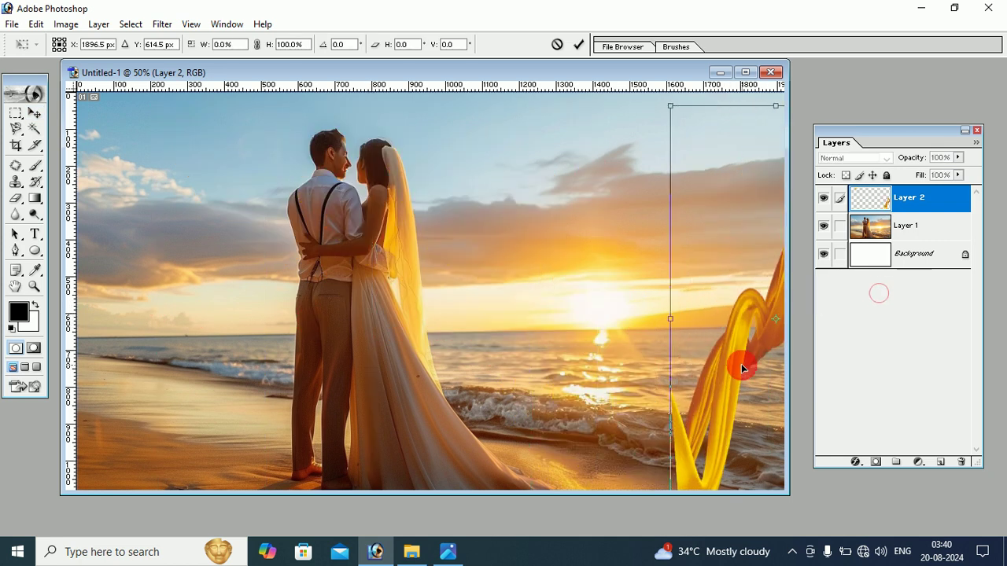
left_click_drag(742, 366, 442, 369)
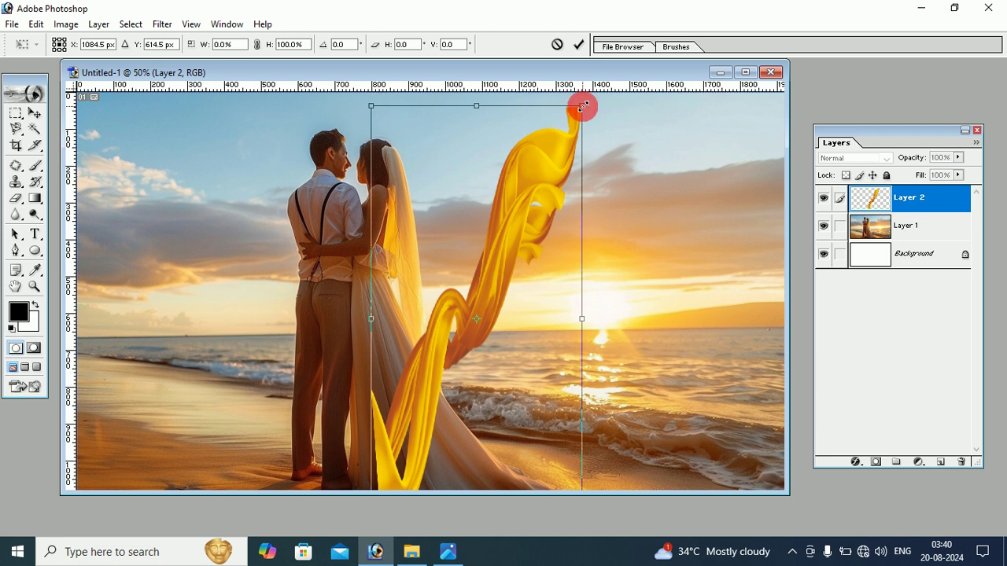
left_click_drag(583, 107, 746, 150)
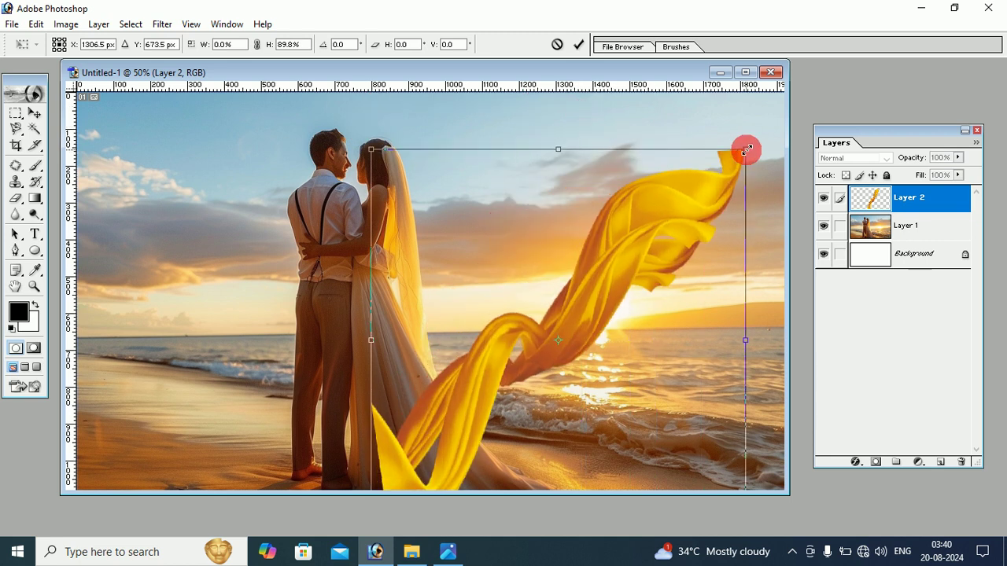
mouse_move(581, 255)
left_mouse_down()
mouse_move(597, 229)
mouse_move(647, 200)
left_mouse_up()
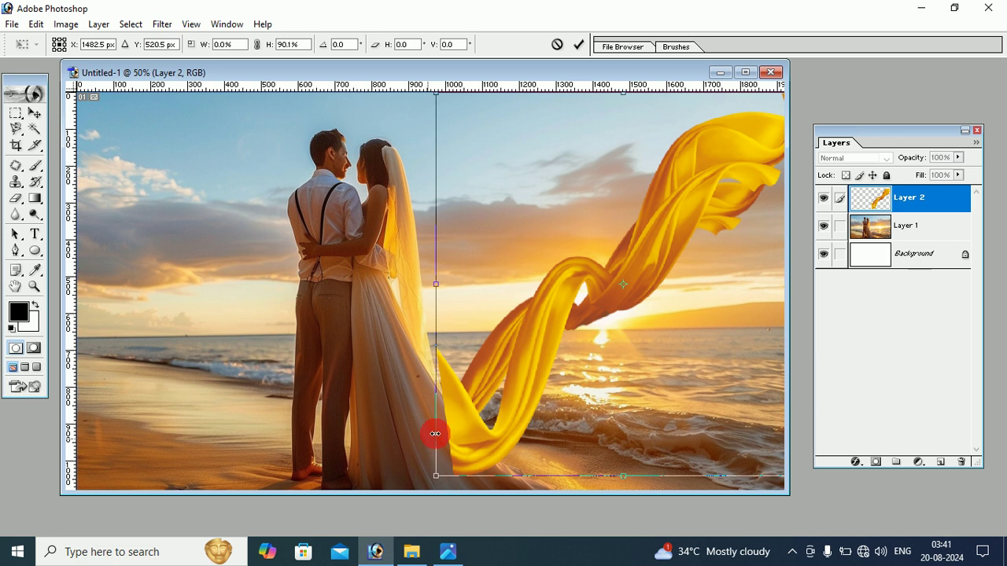
left_click_drag(461, 407, 537, 380)
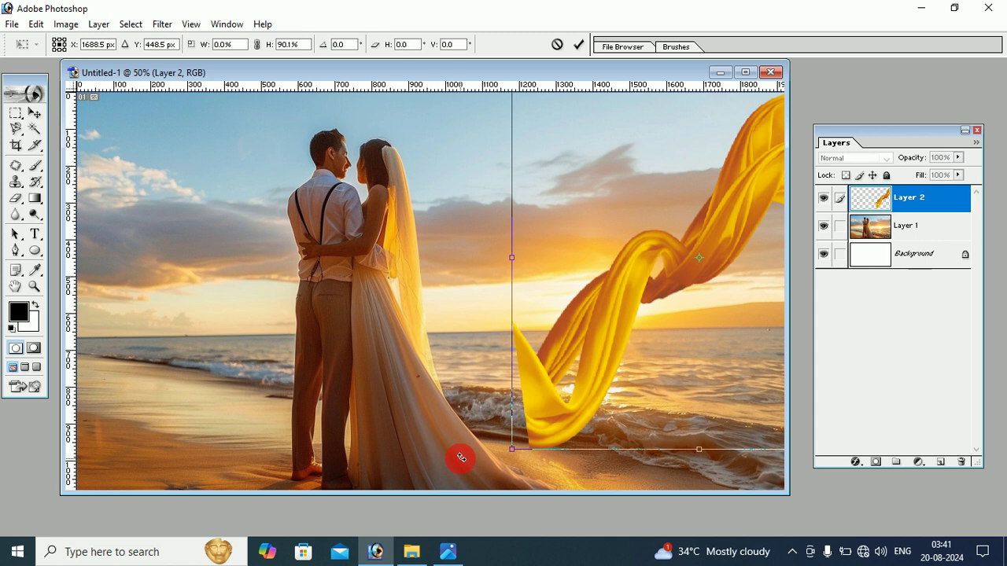
left_click_drag(530, 377, 490, 415)
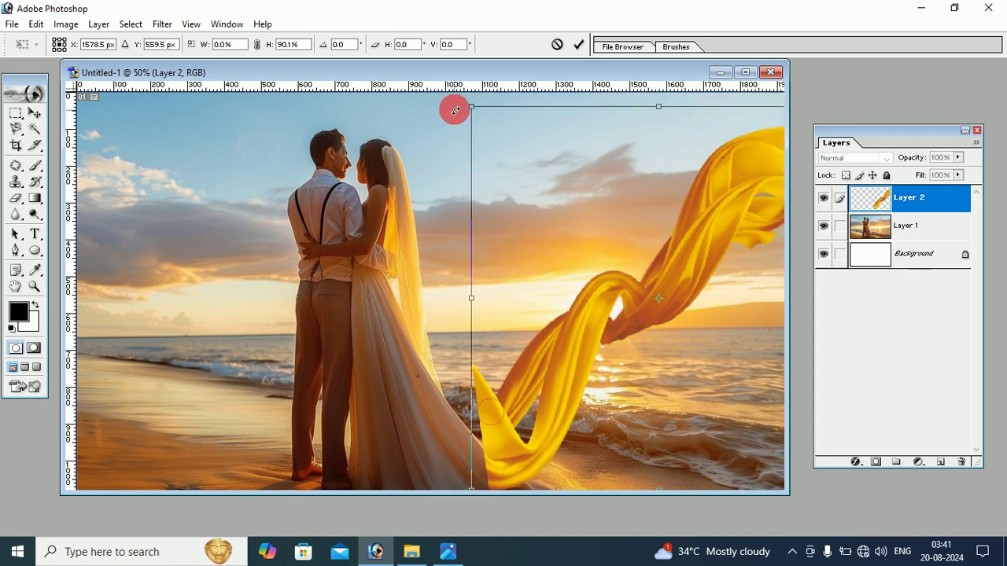
left_click_drag(455, 102, 414, 152)
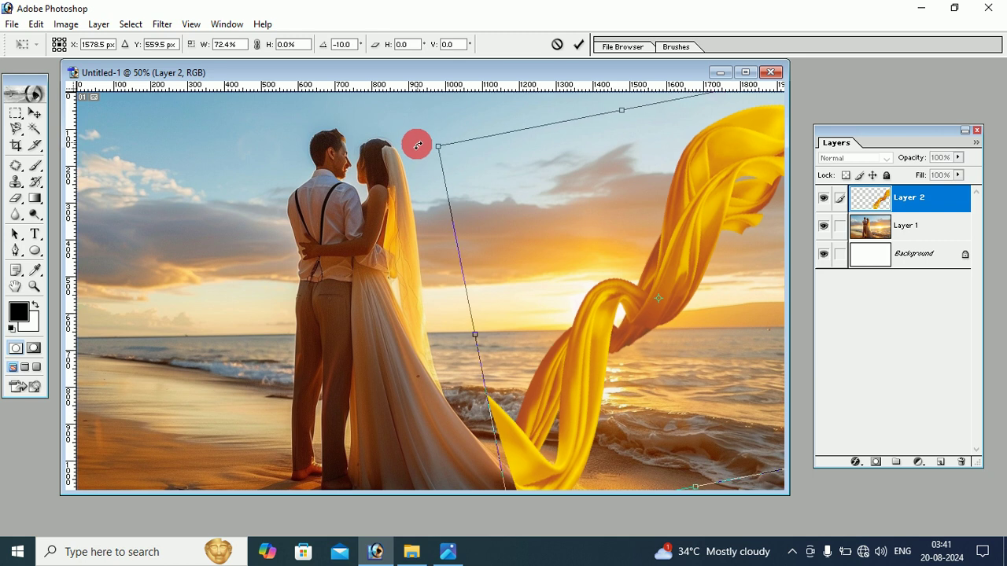
left_click_drag(516, 431, 474, 438)
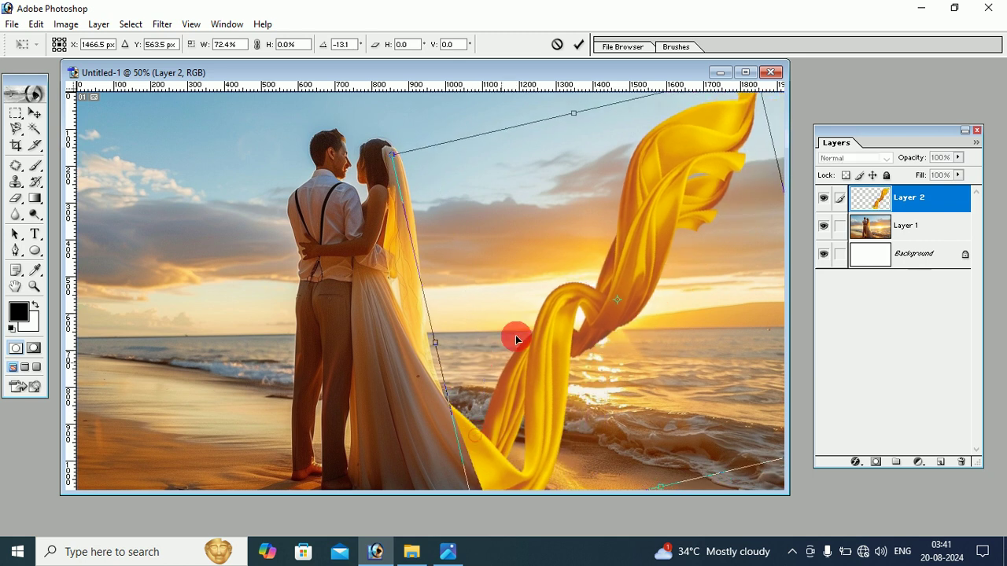
- Refine the fabric to about -23.9° rotation and 91.8% scale, then finish the transform
left_click(745, 71)
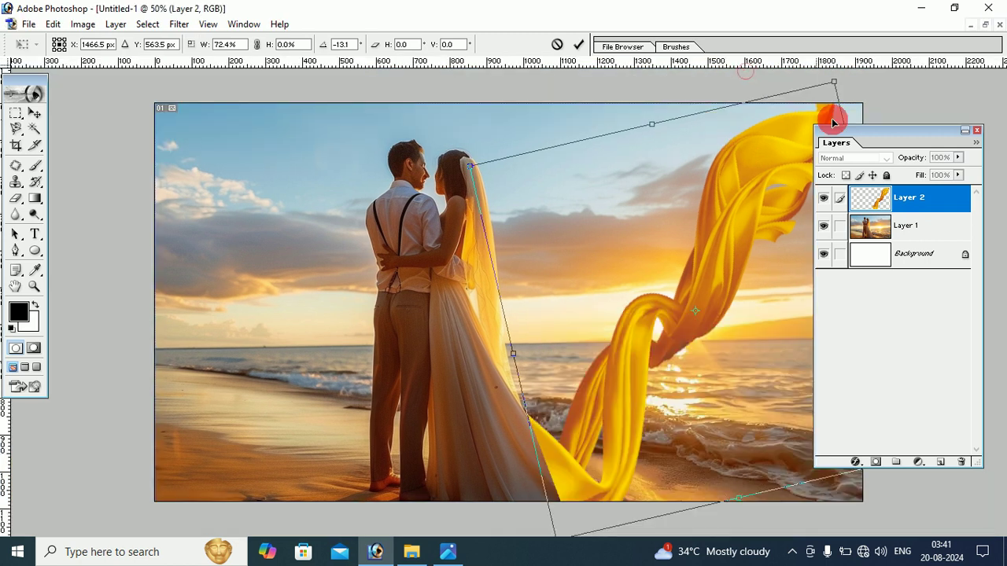
left_click_drag(844, 134, 907, 136)
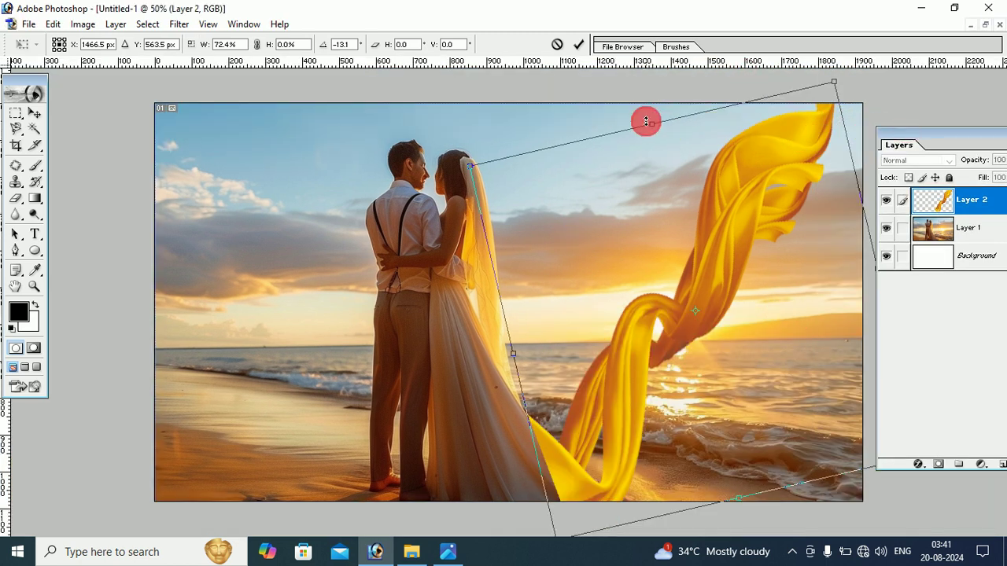
left_click_drag(646, 121, 664, 155)
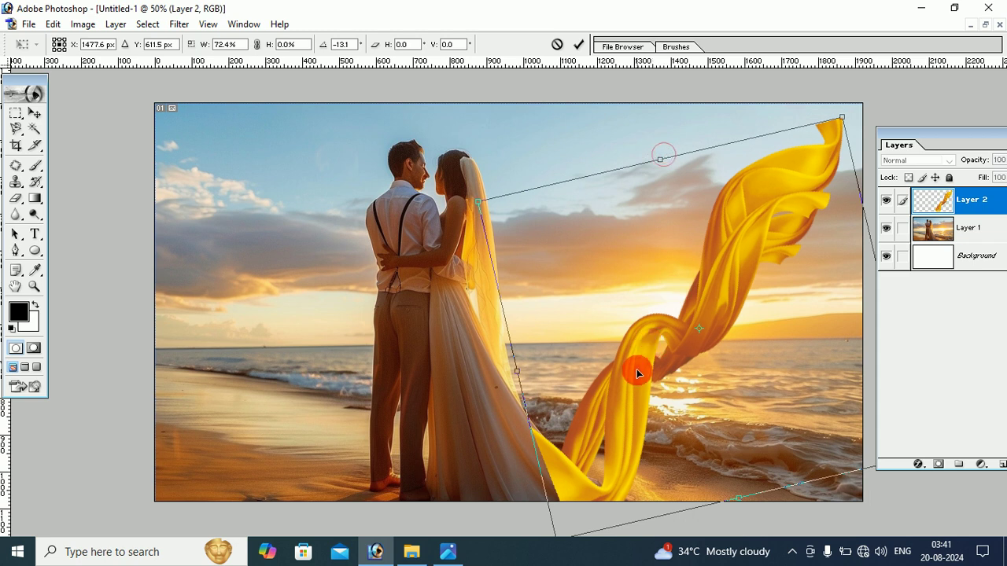
left_click_drag(637, 369, 638, 343)
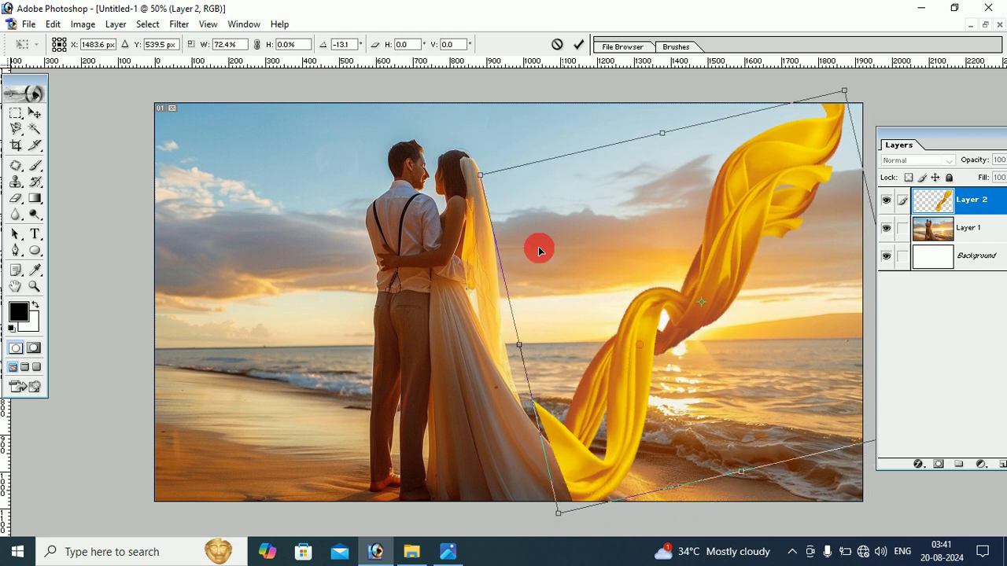
left_click_drag(483, 149, 470, 167)
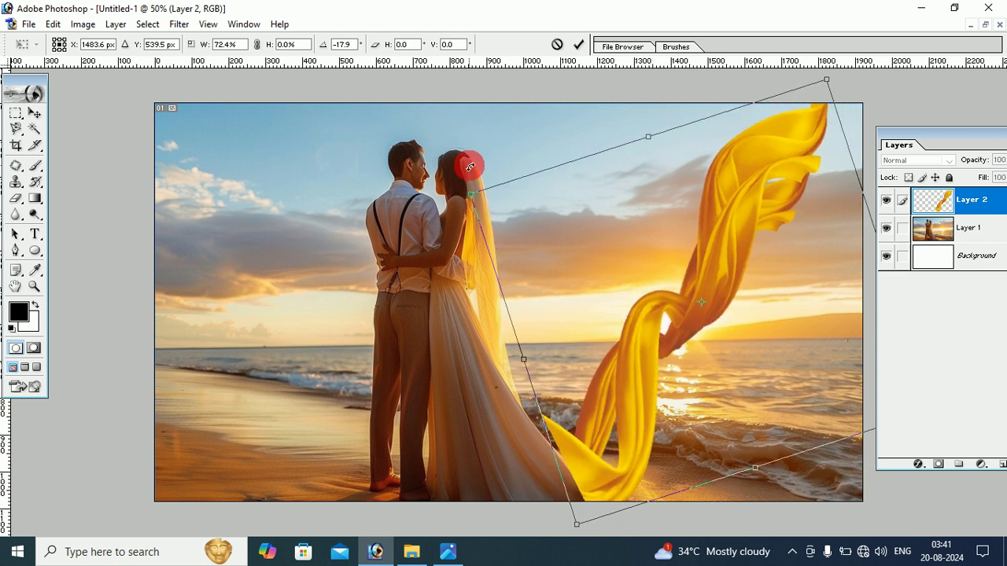
mouse_move(651, 331)
left_mouse_down()
mouse_move(639, 335)
mouse_move(647, 329)
left_mouse_up()
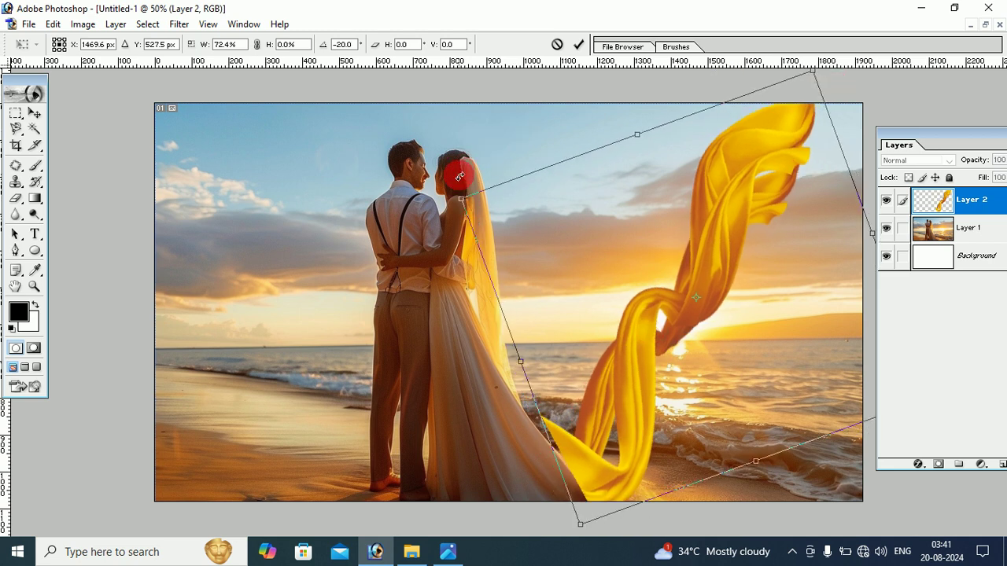
left_click_drag(466, 167, 450, 188)
left_click_drag(658, 319, 643, 322)
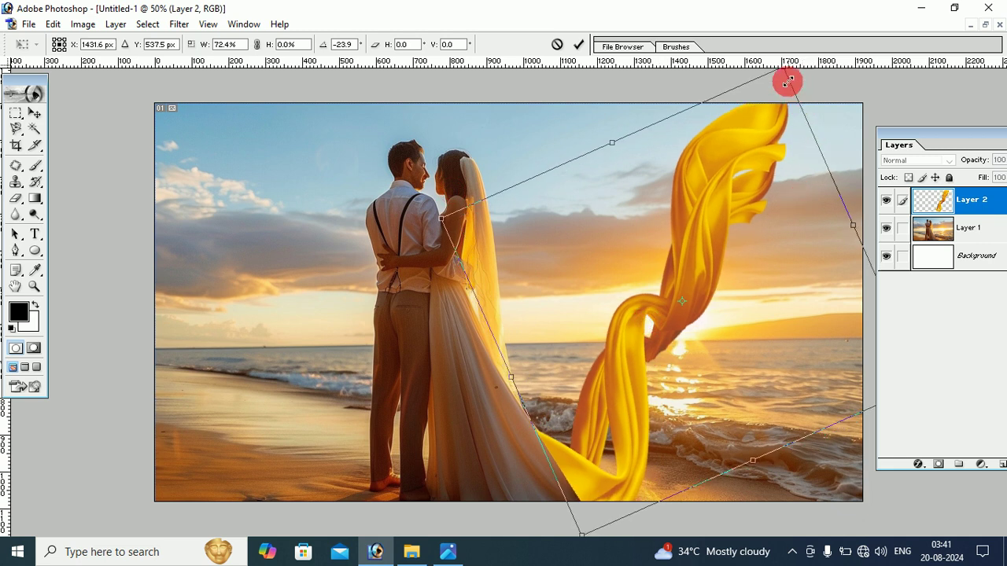
left_click_drag(796, 82, 903, 97)
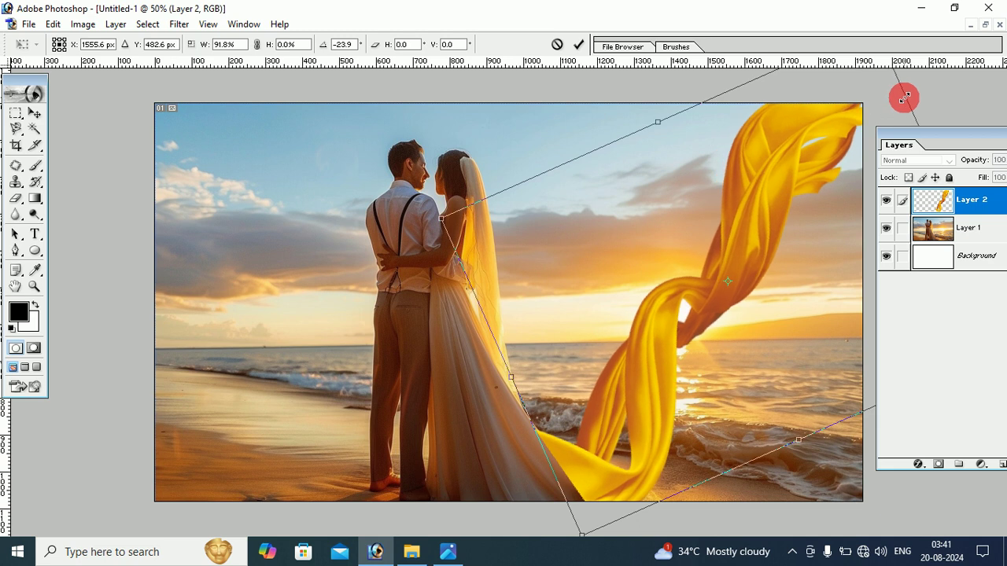
left_click(759, 209)
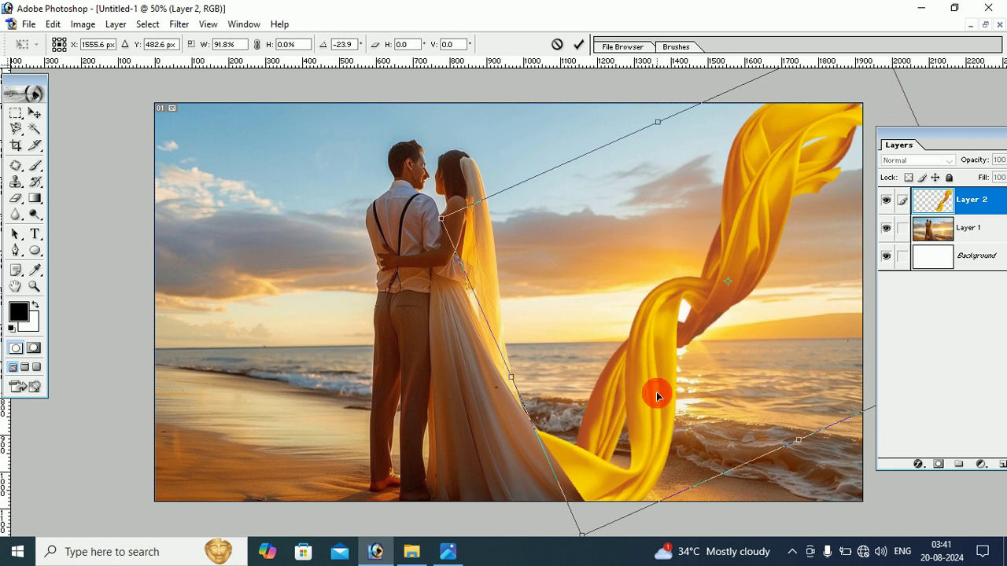
left_click_drag(657, 392, 655, 393)
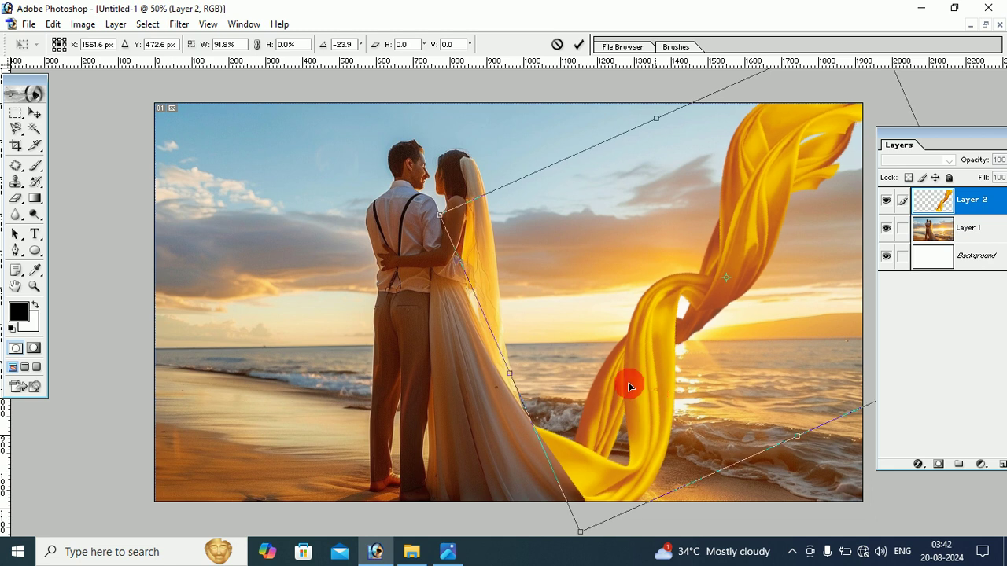
left_click(37, 118)
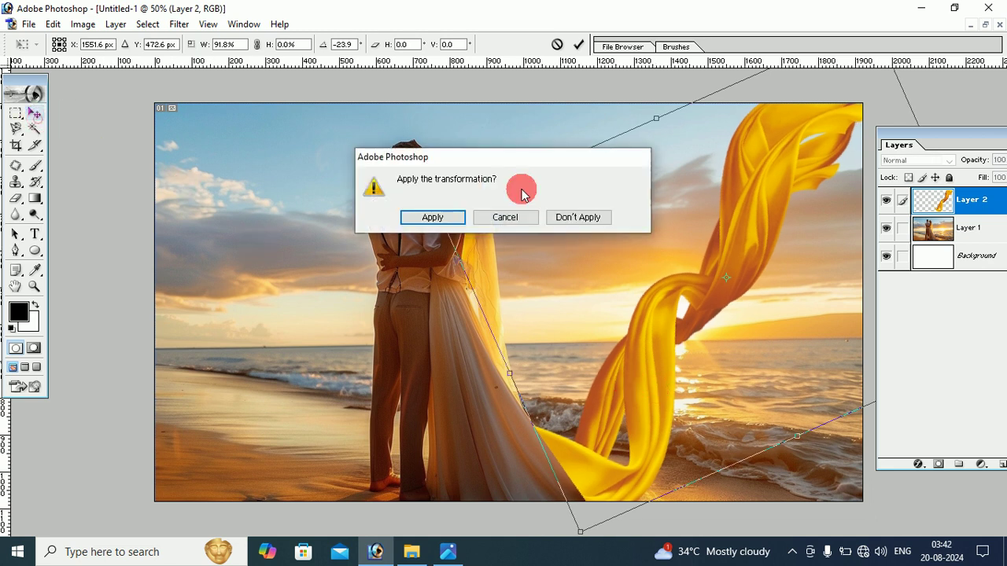
- Apply the fabric transformation and add a layer mask to Layer 2
left_click(437, 215)
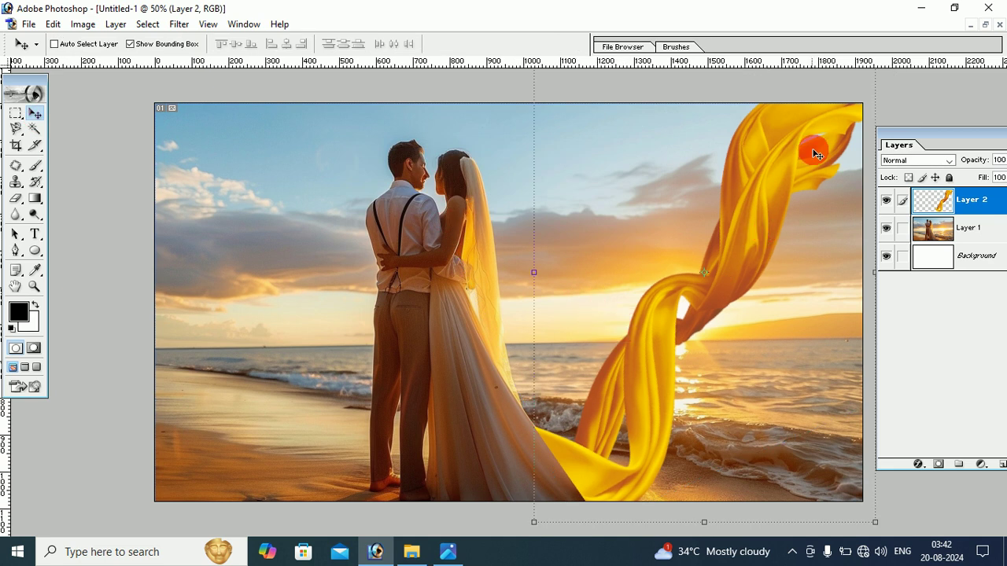
left_click_drag(884, 133, 786, 131)
left_click(867, 207)
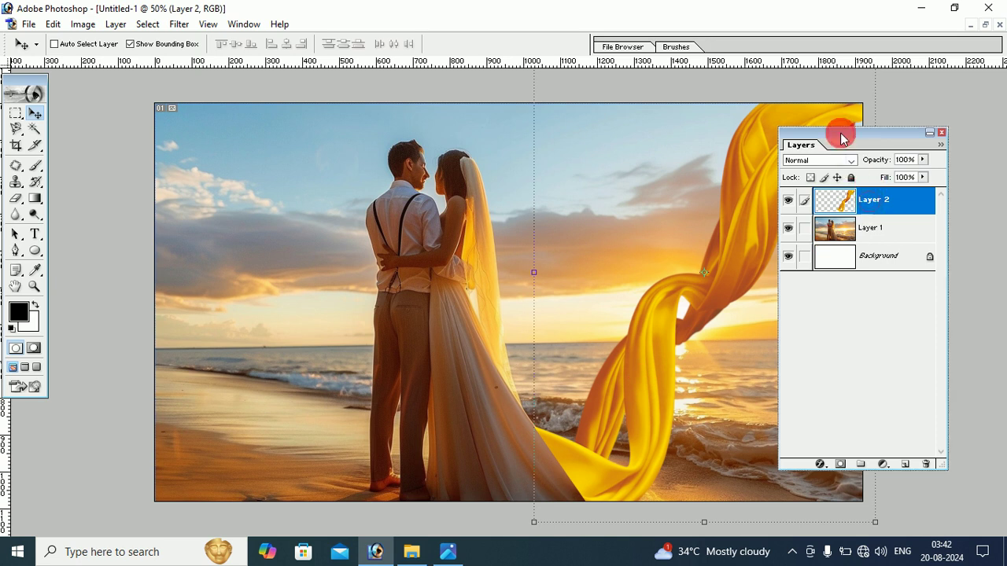
left_click_drag(839, 130, 783, 114)
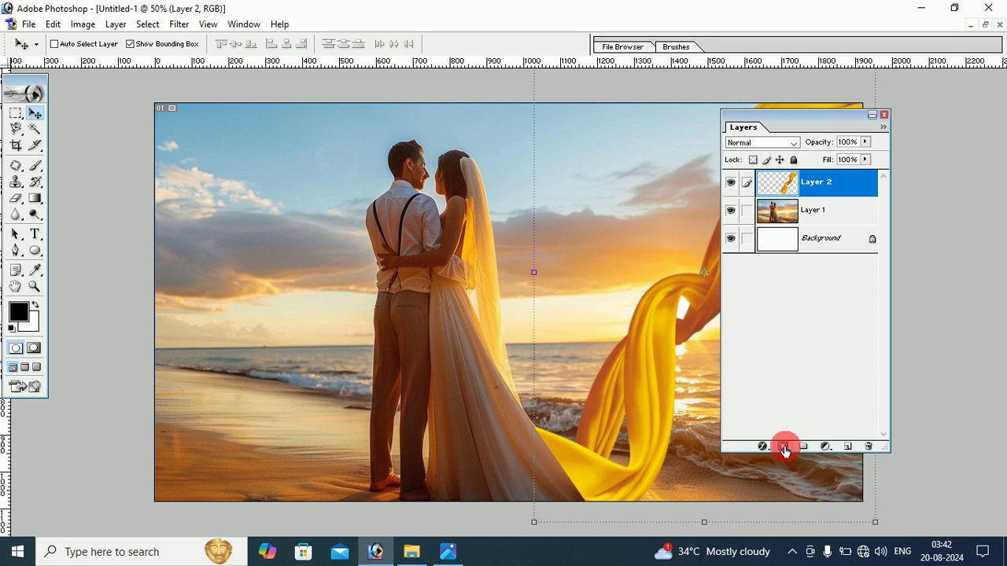
left_click(783, 446)
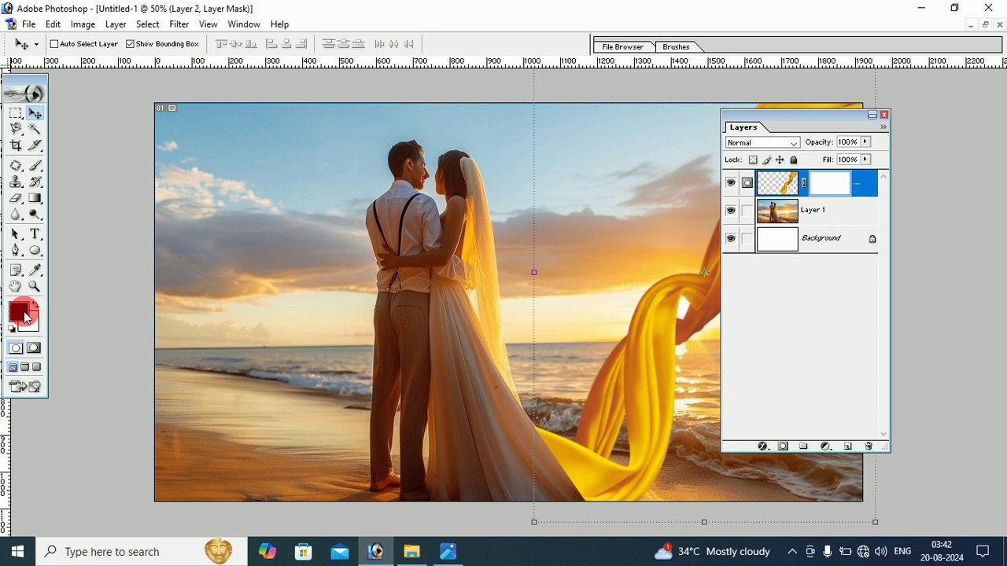
- Paint black with a 404 px brush to hide the fabric over the dress hem
left_click(37, 173)
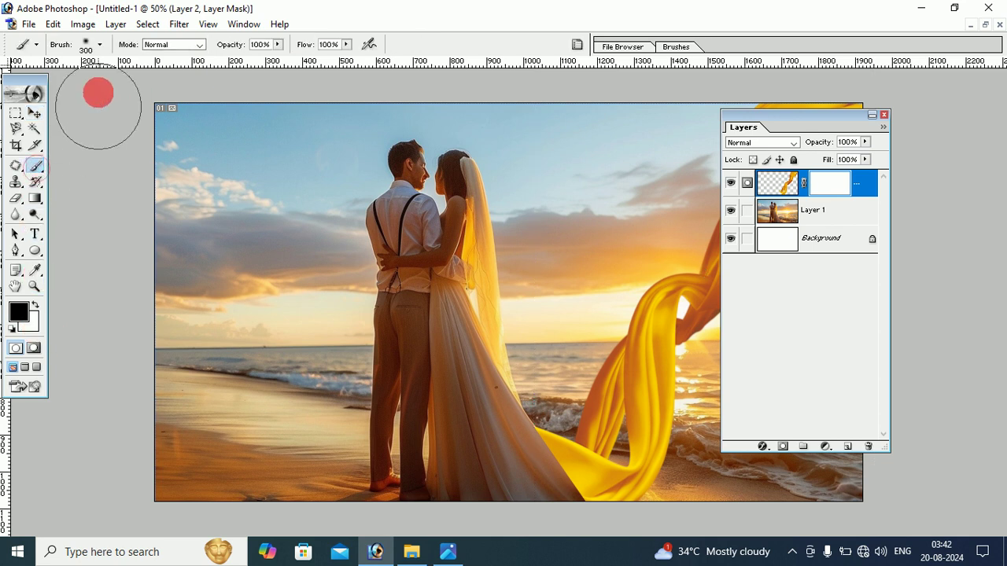
left_click(99, 45)
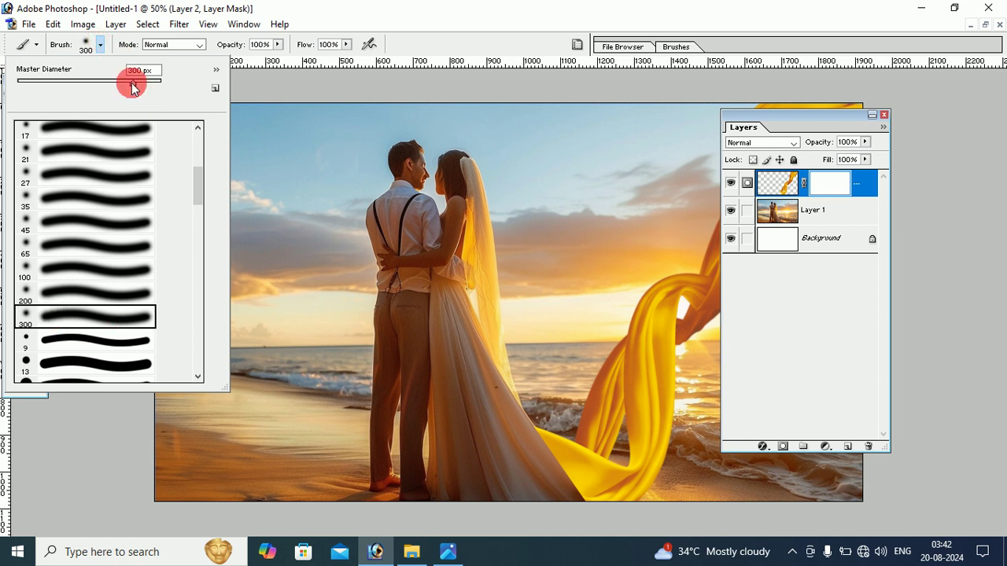
left_click_drag(140, 83, 140, 83)
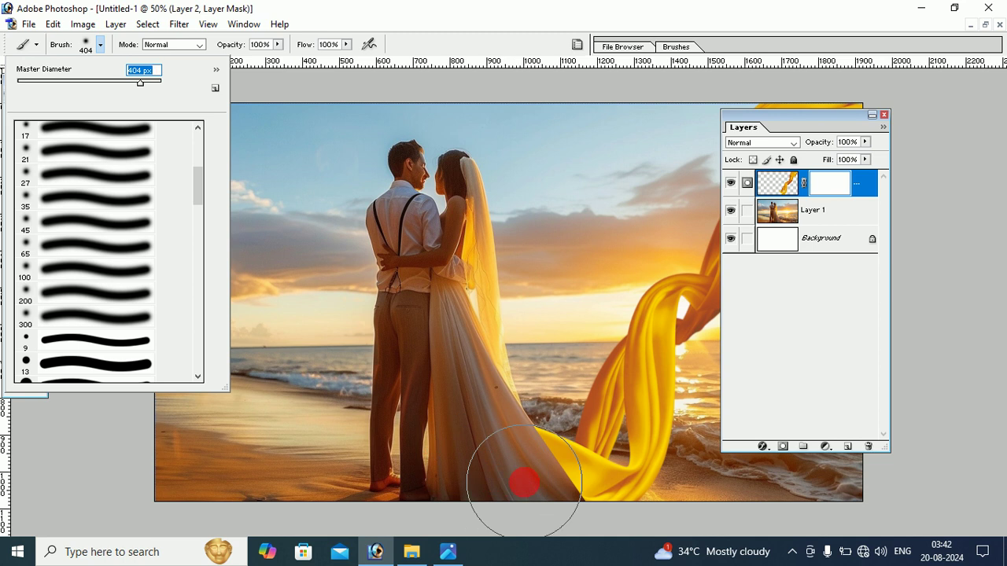
left_click(524, 482)
mouse_move(522, 490)
left_mouse_down()
mouse_move(556, 531)
mouse_move(617, 533)
mouse_move(561, 532)
mouse_move(460, 458)
mouse_move(578, 505)
mouse_move(126, 294)
mouse_move(140, 272)
mouse_move(524, 430)
mouse_move(579, 444)
mouse_move(647, 443)
mouse_move(236, 241)
mouse_move(15, 104)
left_mouse_up()
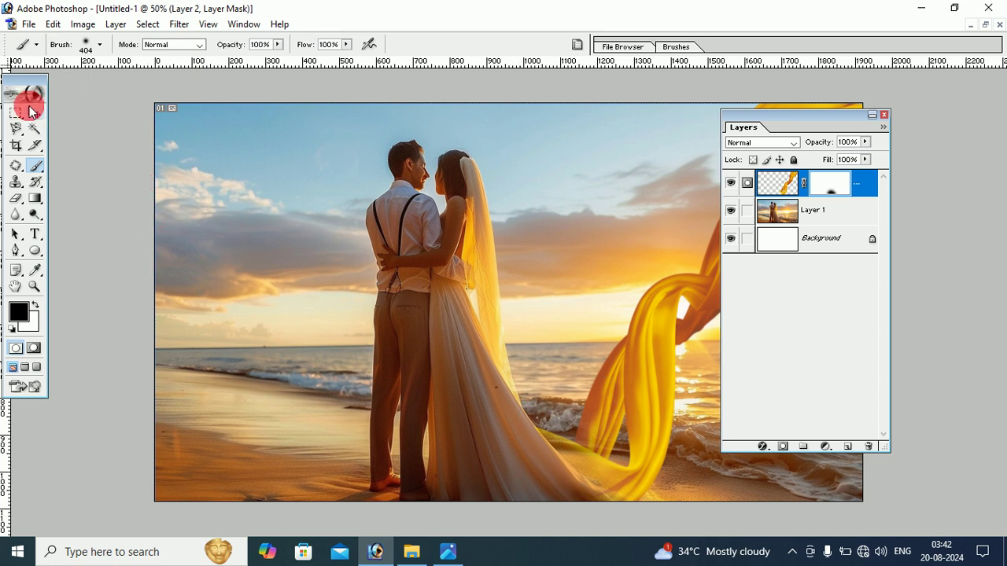
left_click(32, 112)
left_click_drag(748, 115, 841, 114)
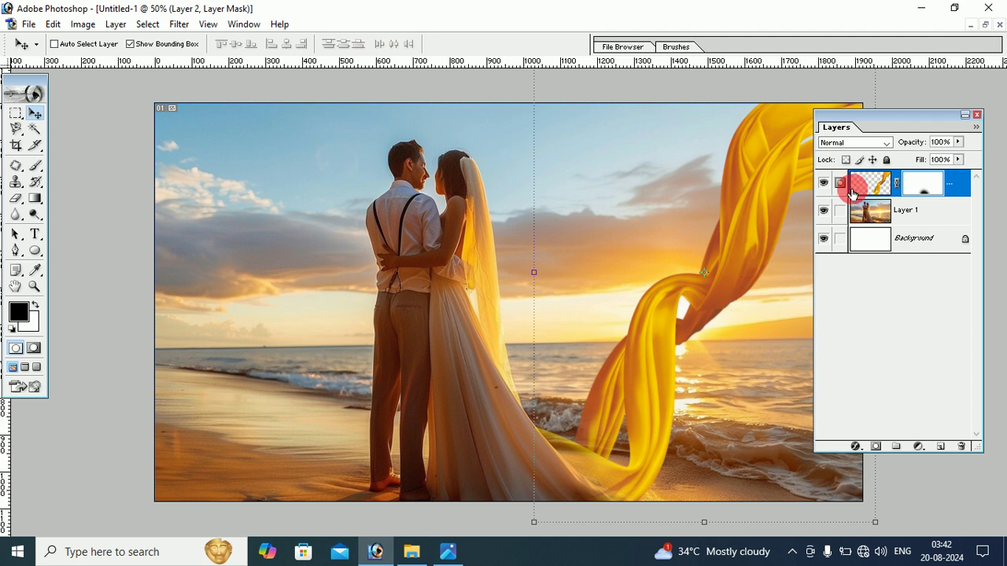
- Set Layer 2's blend mode to Multiply, briefly comparing it with Normal
left_click(878, 188)
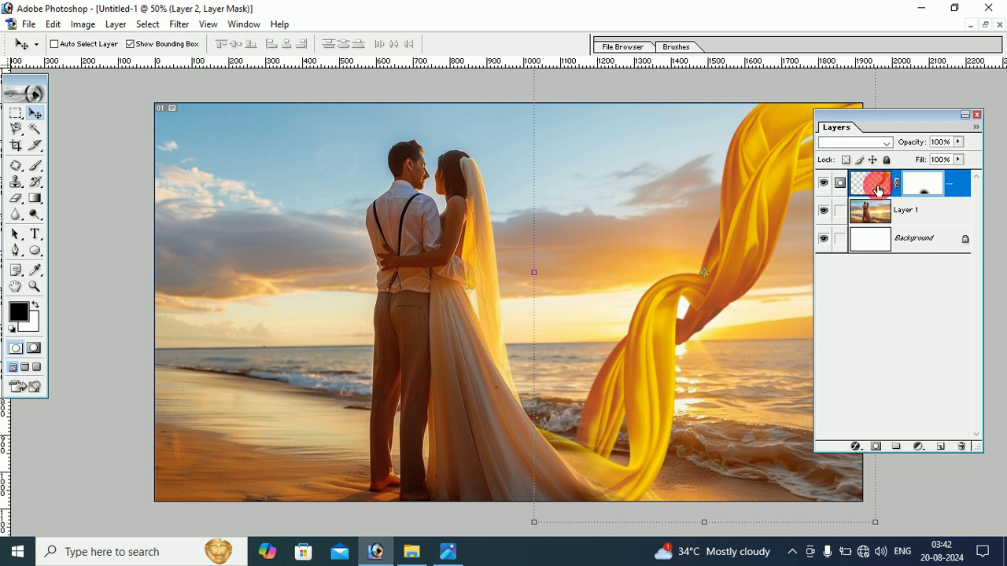
left_click(878, 189)
left_click(889, 148)
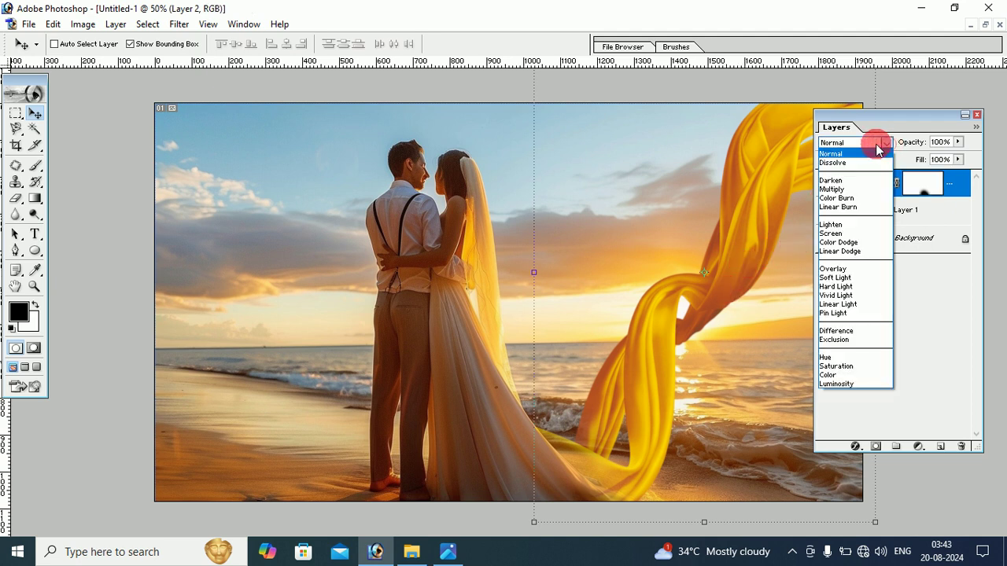
left_click(857, 190)
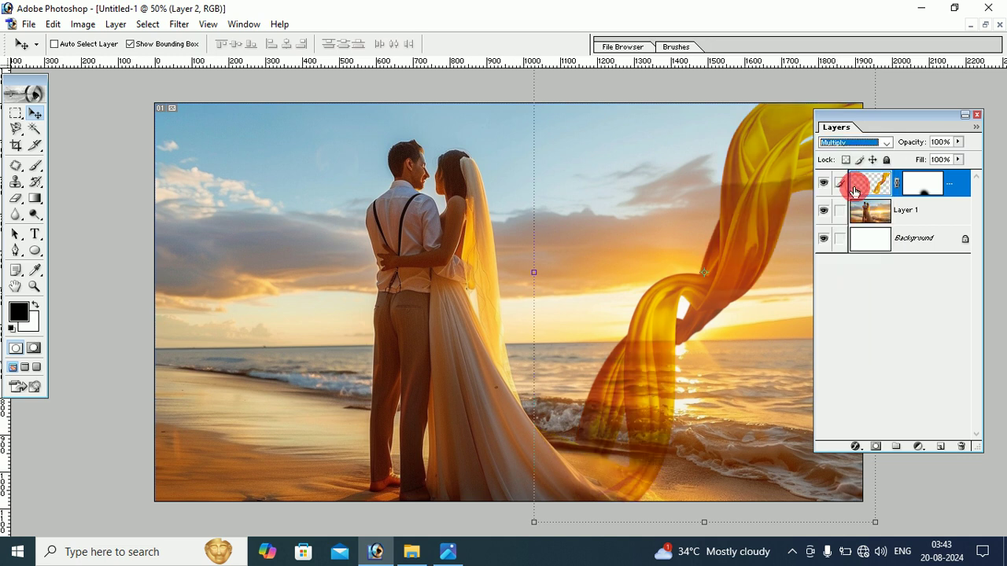
left_click_drag(861, 114, 896, 113)
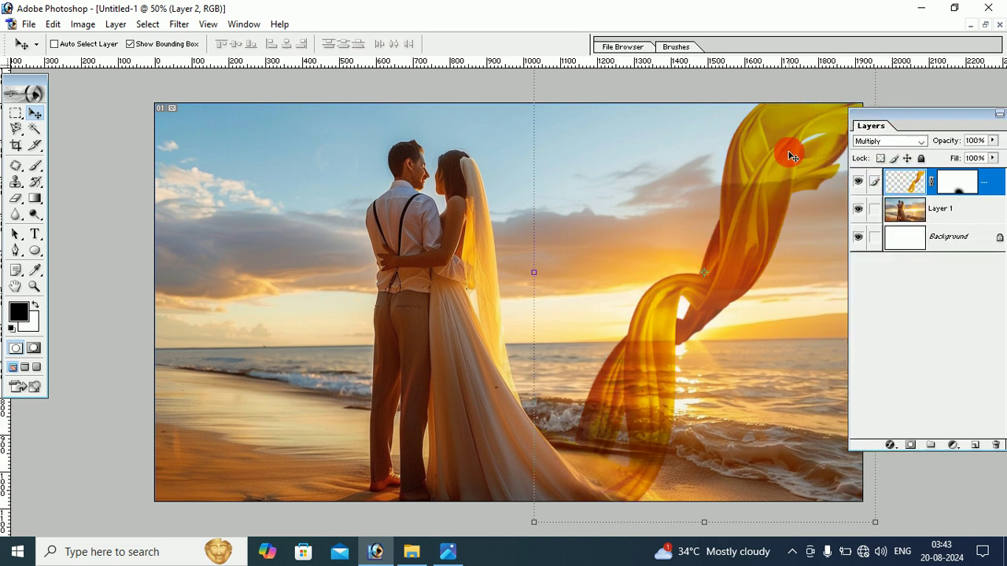
left_click(920, 142)
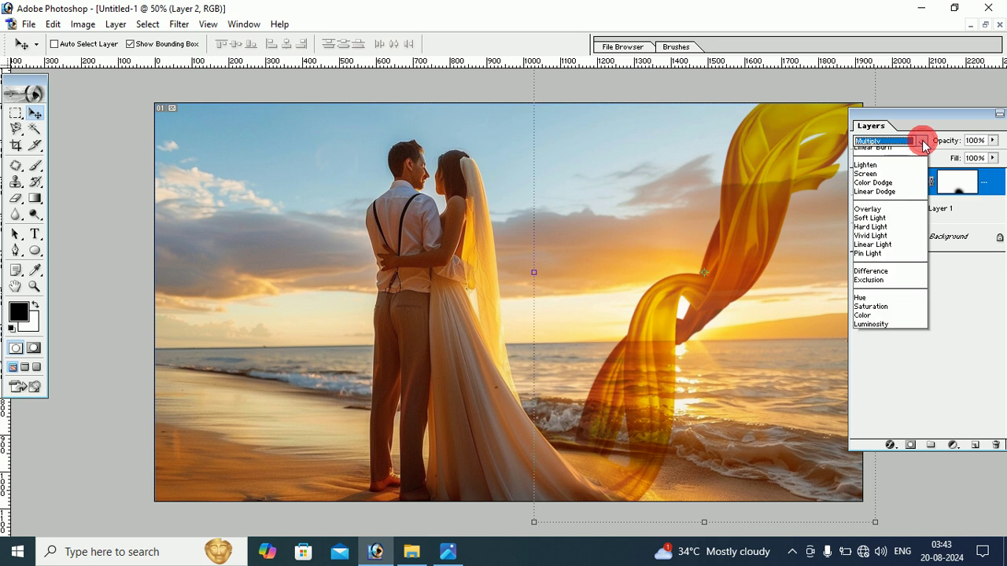
left_click(887, 151)
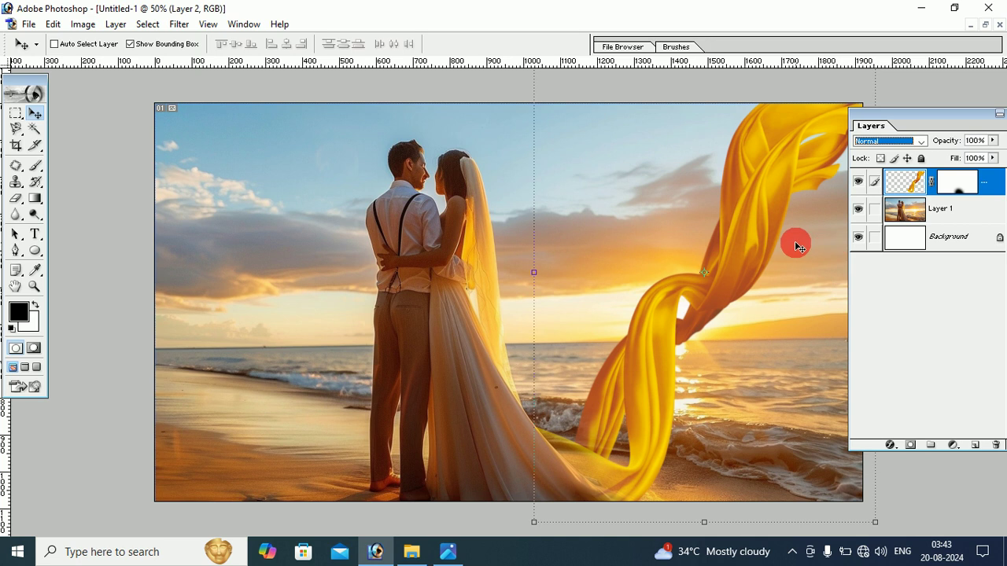
left_click_drag(787, 113, 796, 113)
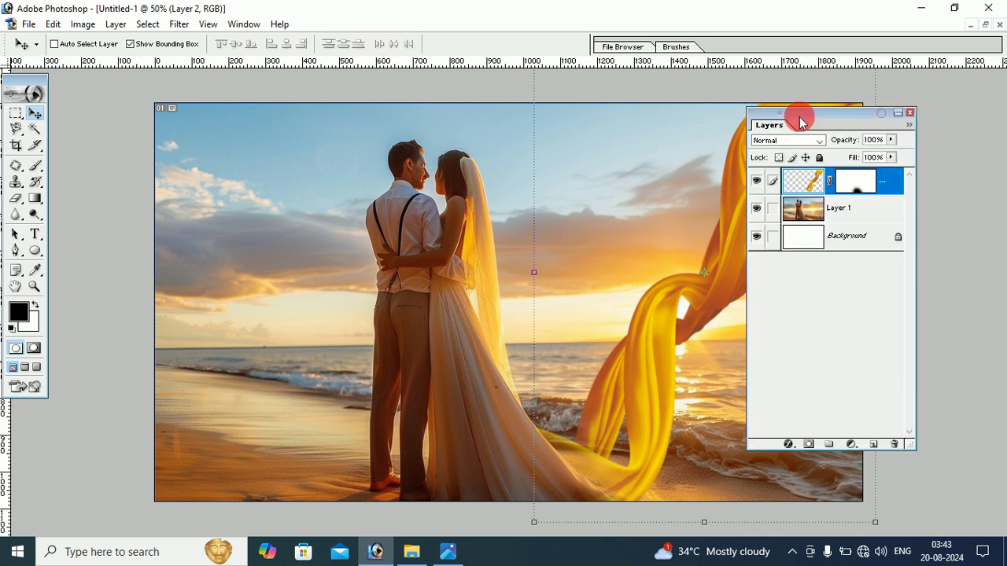
left_click(818, 141)
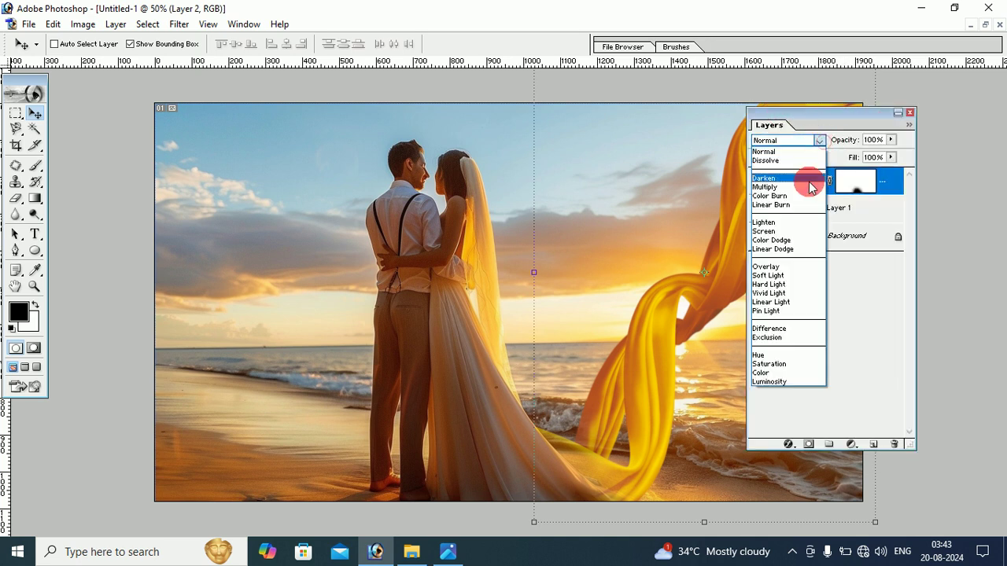
left_click(764, 186)
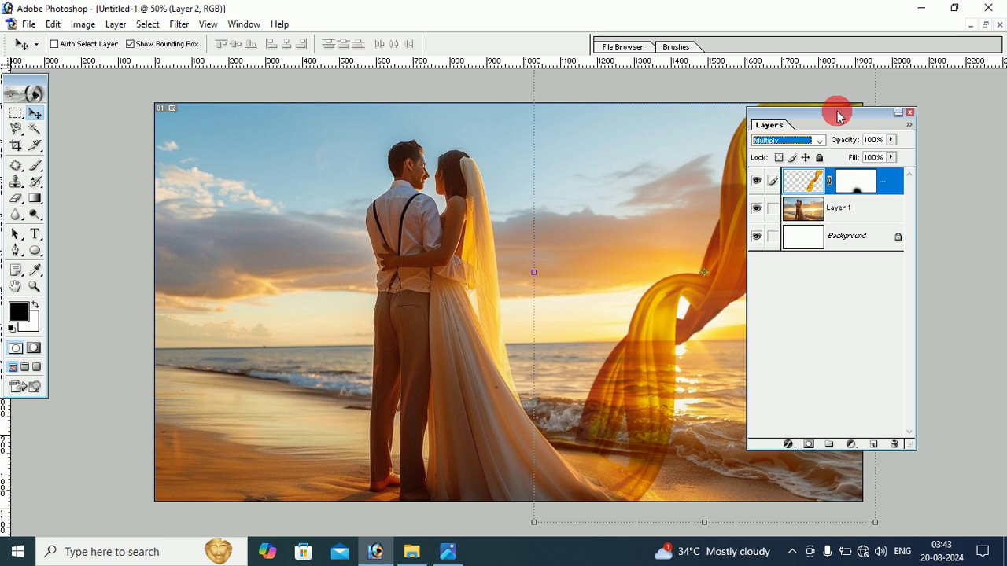
left_click_drag(838, 108, 901, 108)
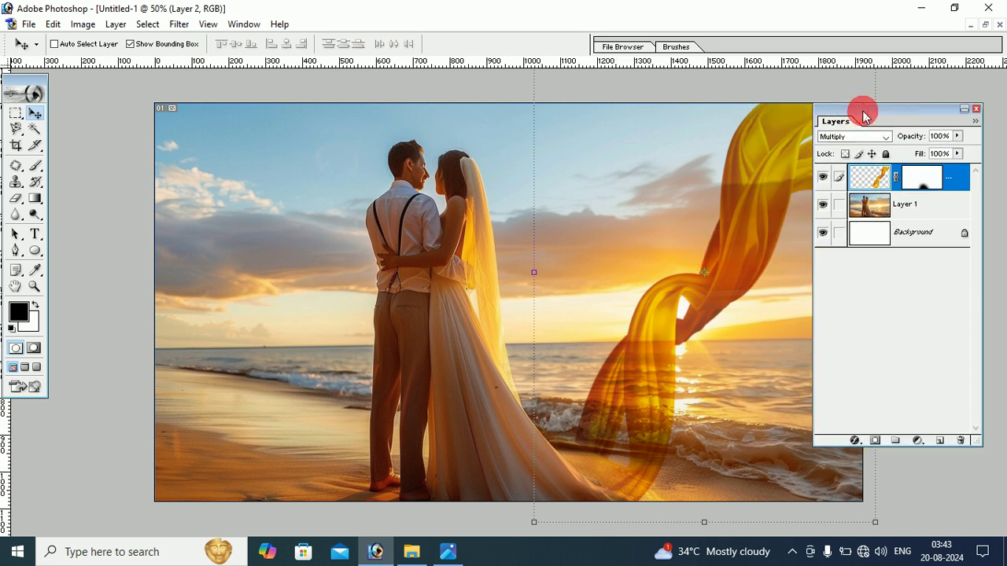
left_click_drag(863, 115, 720, 115)
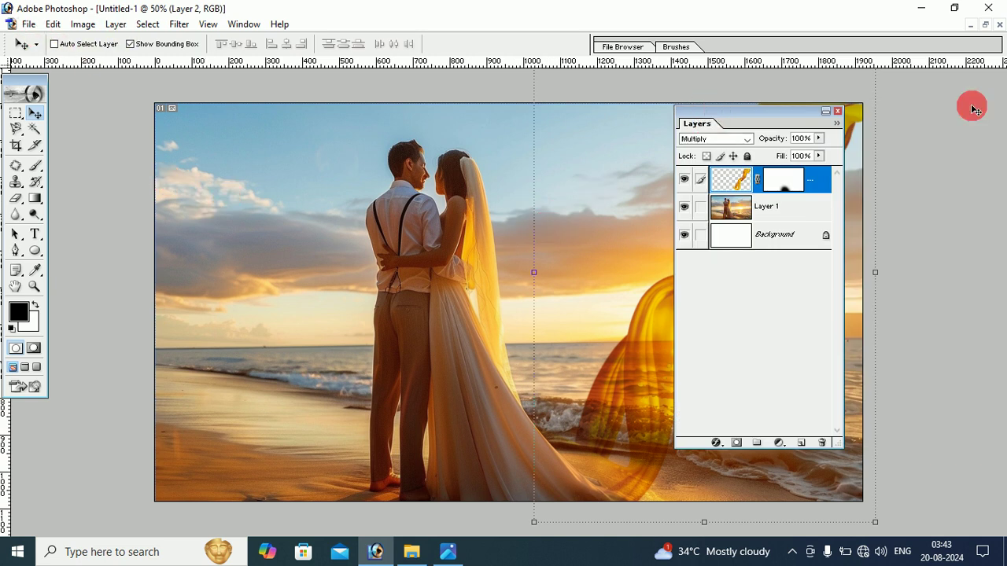
- Restore the document to a floating window and start opening another image
left_click(983, 28)
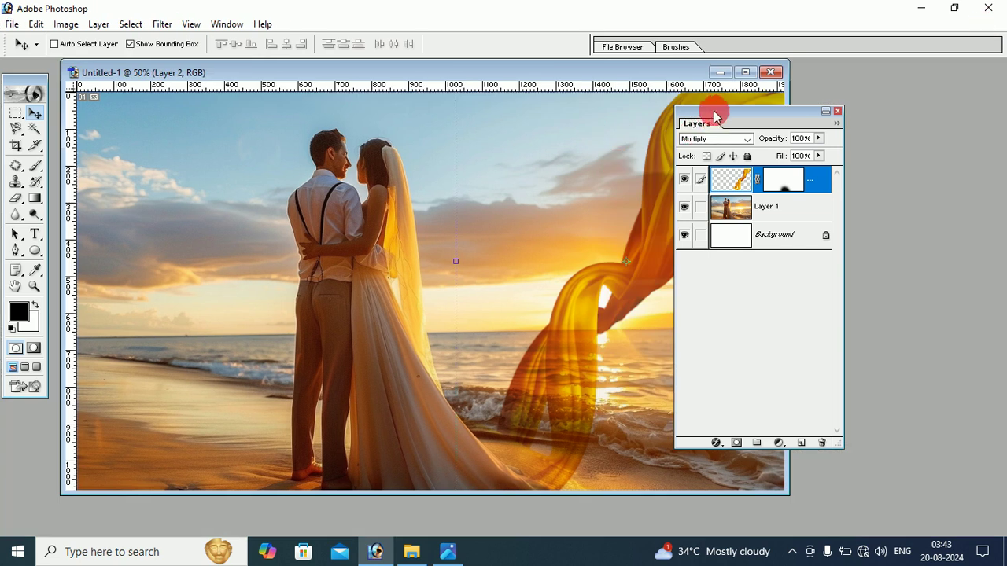
left_click_drag(714, 110, 821, 124)
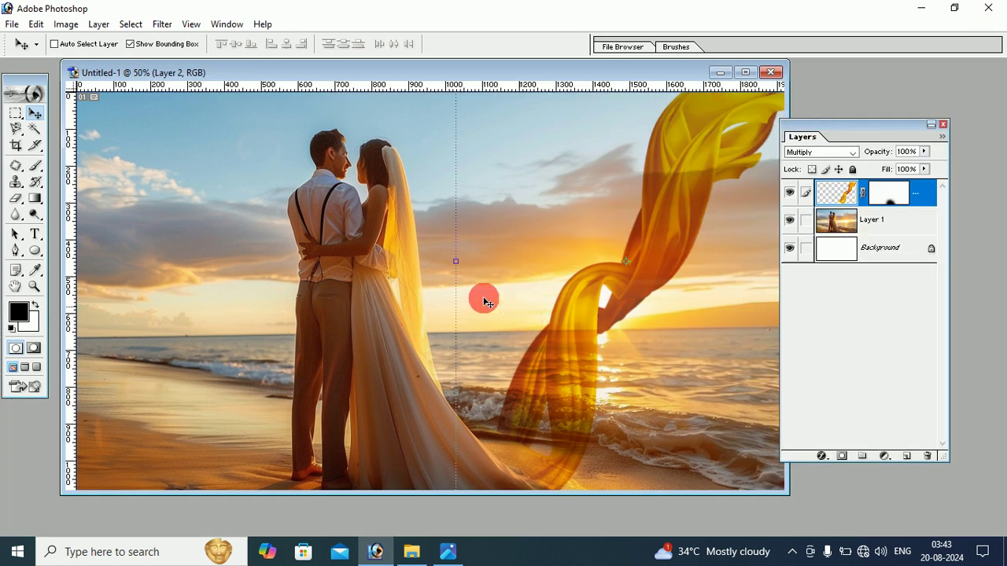
left_click(16, 29)
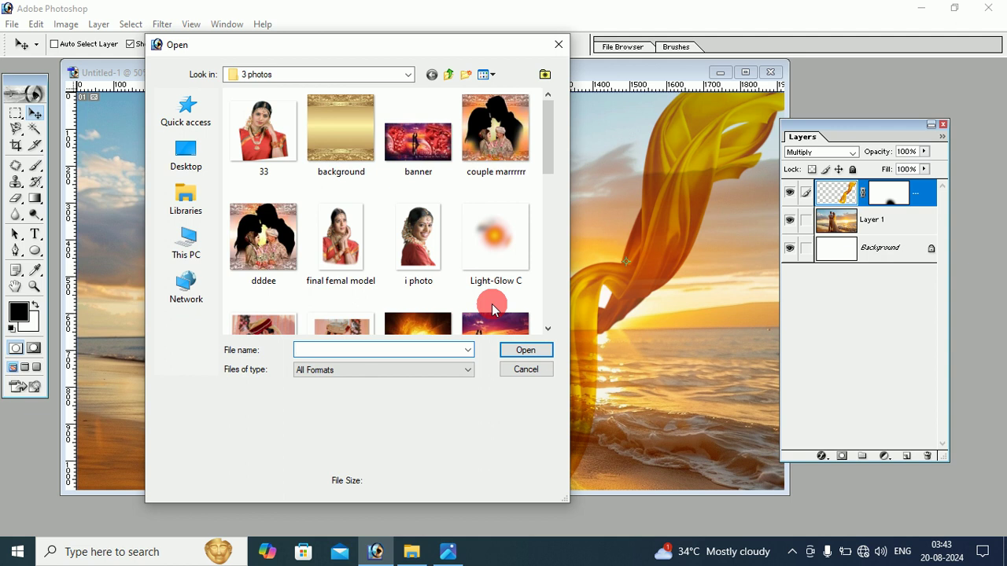
- Bring Light-Glow C into the photo as Layer 3 with Screen blending over the couple
left_click(500, 256)
left_click(532, 352)
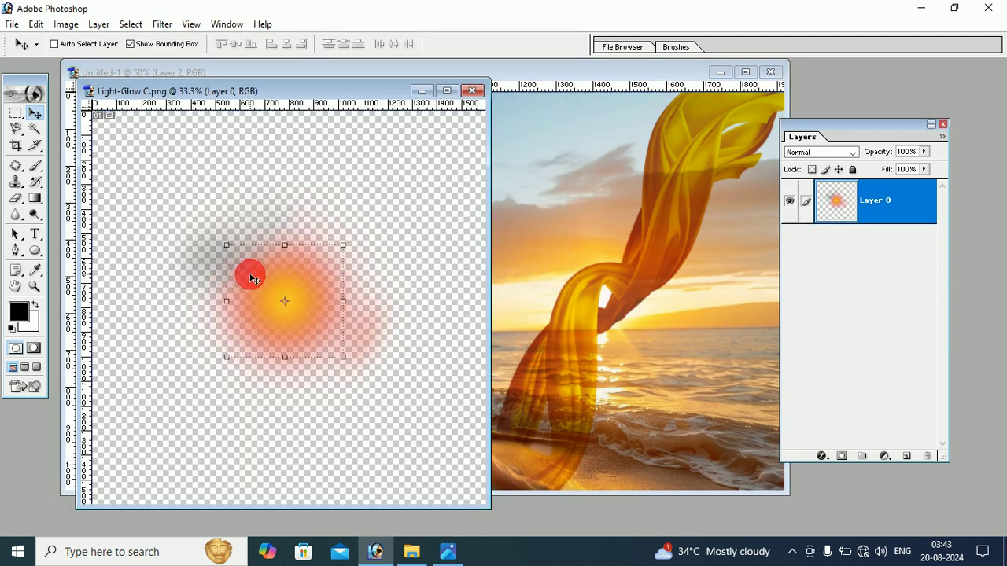
mouse_move(253, 278)
left_mouse_down()
mouse_move(472, 247)
mouse_move(510, 227)
mouse_move(526, 253)
mouse_move(476, 254)
left_mouse_up()
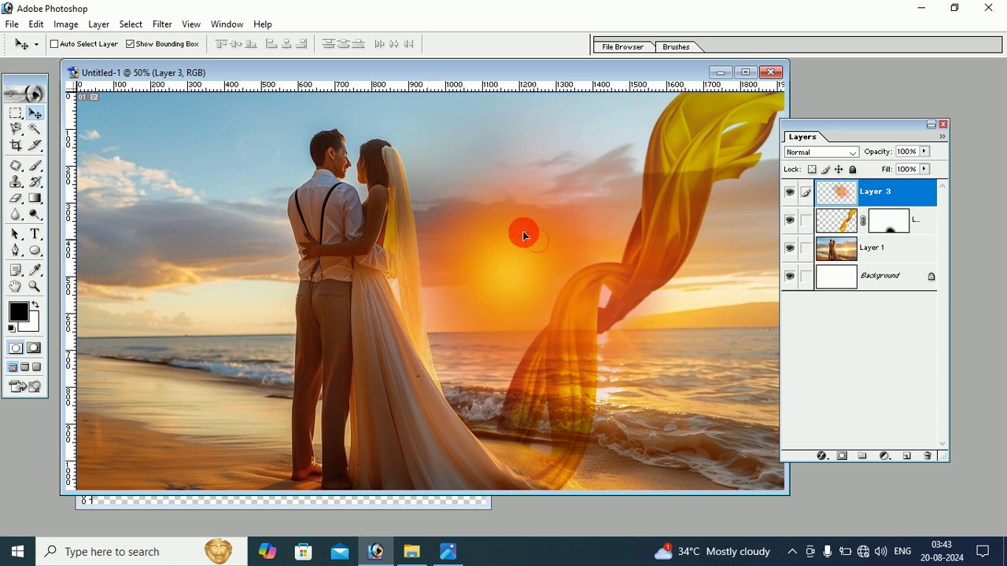
left_click_drag(537, 244, 492, 238)
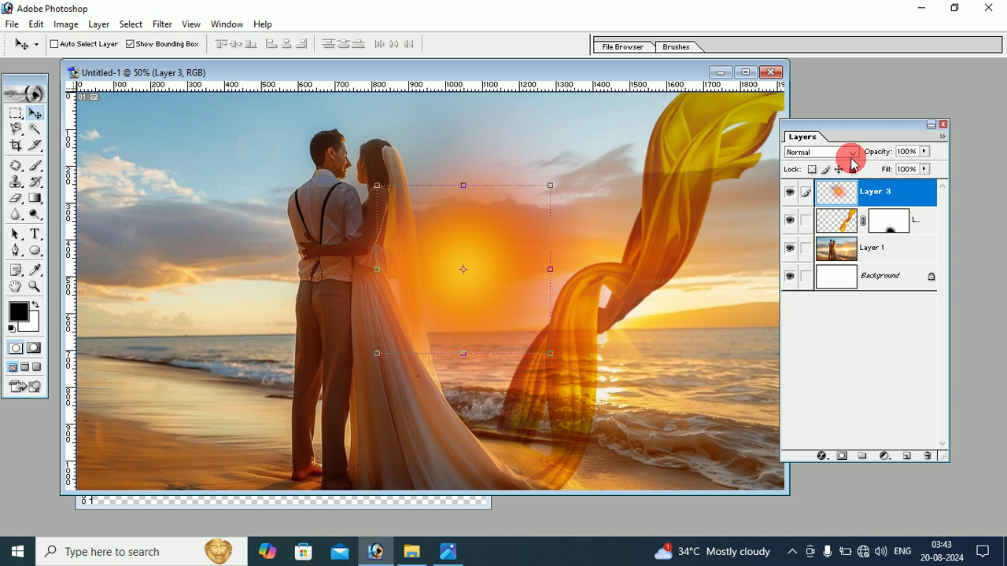
left_click(852, 152)
left_click(821, 244)
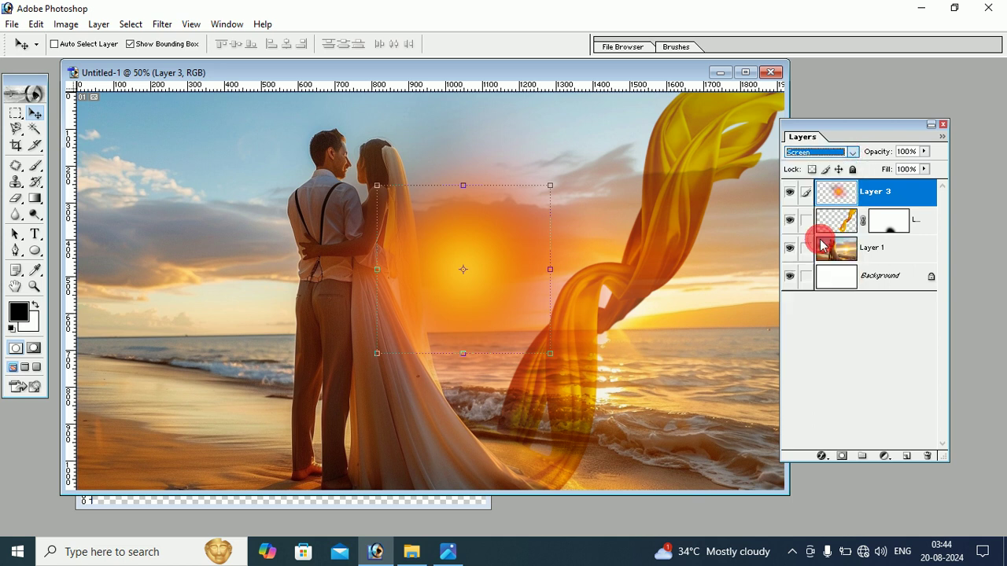
mouse_move(470, 274)
left_mouse_down()
mouse_move(499, 417)
mouse_move(479, 455)
left_mouse_up()
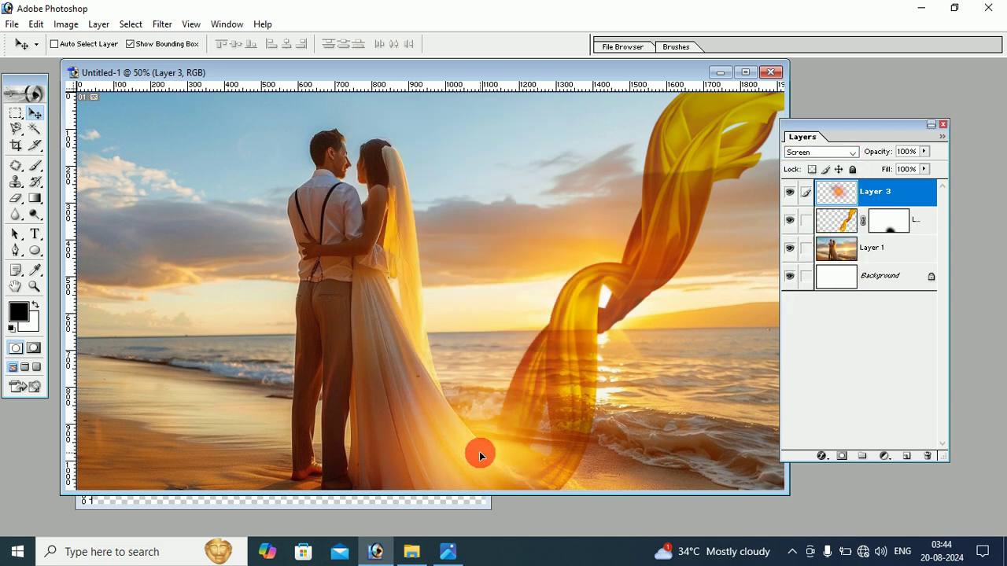
left_click_drag(479, 453, 495, 445)
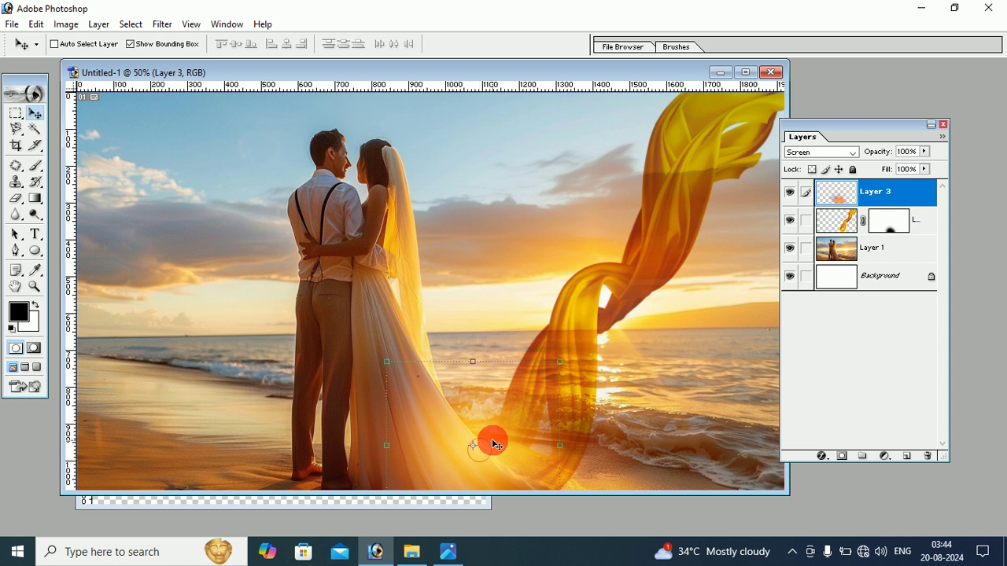
left_click_drag(489, 323, 368, 173)
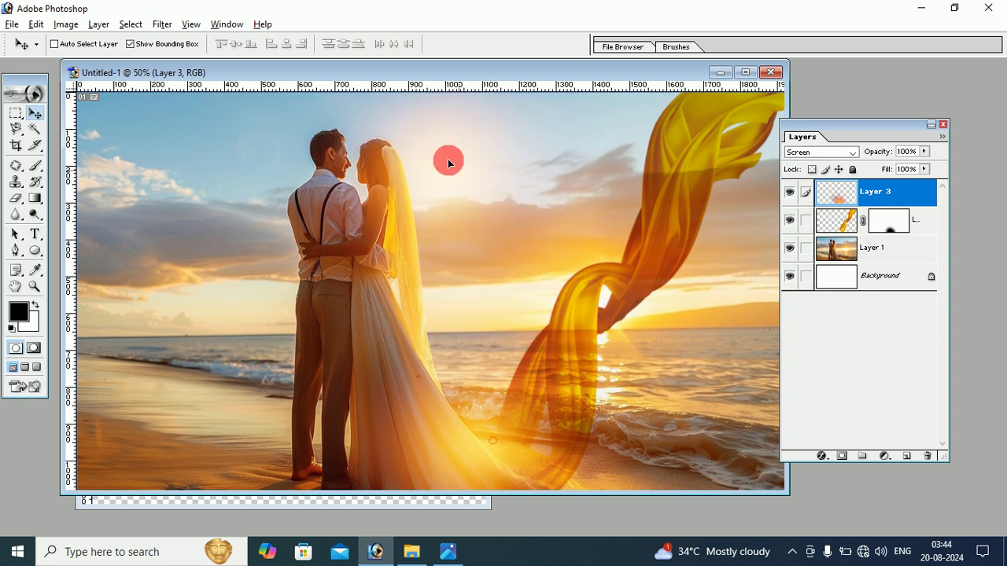
- Duplicate the glow, shrink the copy over the couple, and view reference pic 1.jpg
key("ctrl+j")
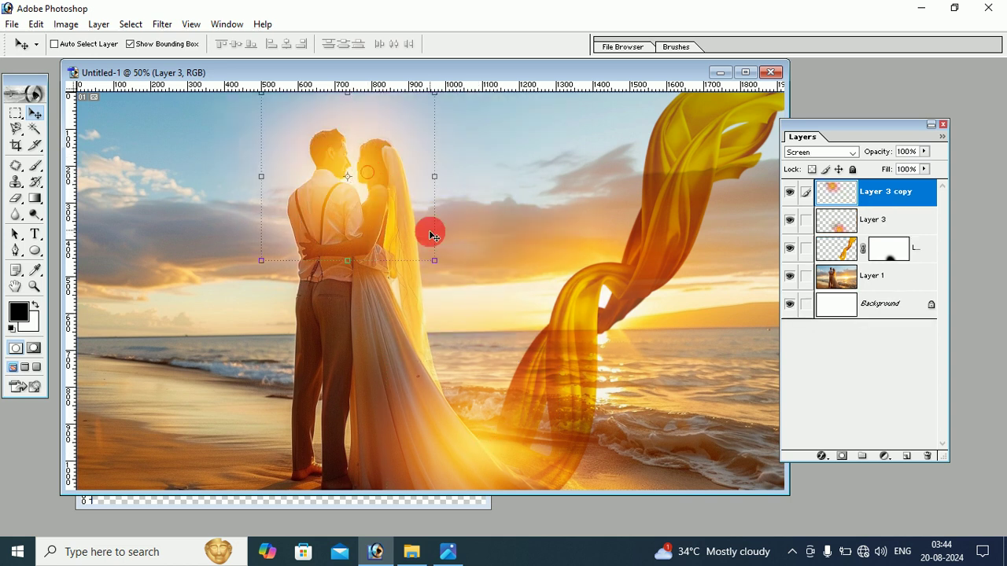
left_click(435, 261)
mouse_move(435, 261)
left_mouse_down()
mouse_move(406, 194)
mouse_move(386, 212)
mouse_move(396, 213)
left_mouse_up()
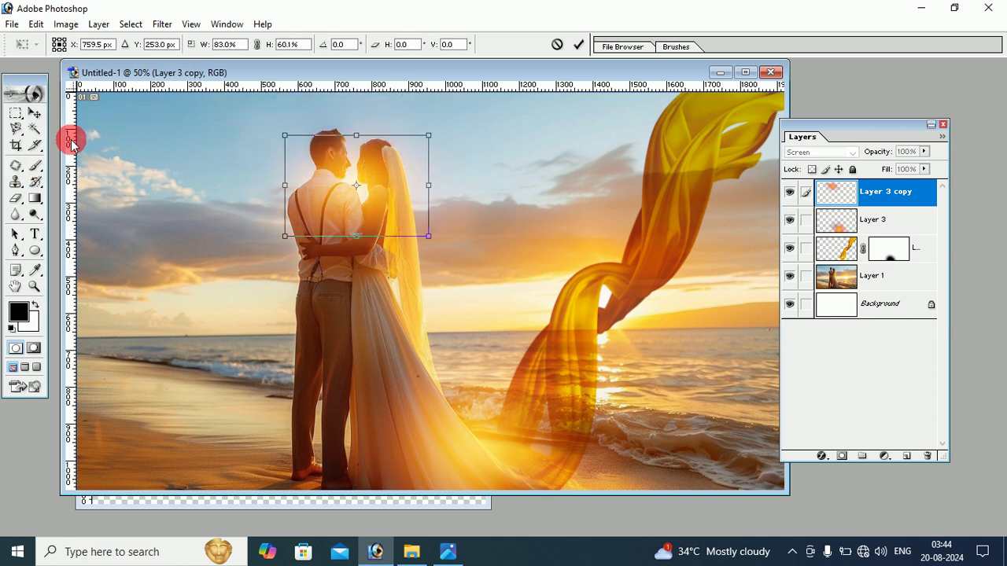
left_click(36, 114)
left_click(423, 213)
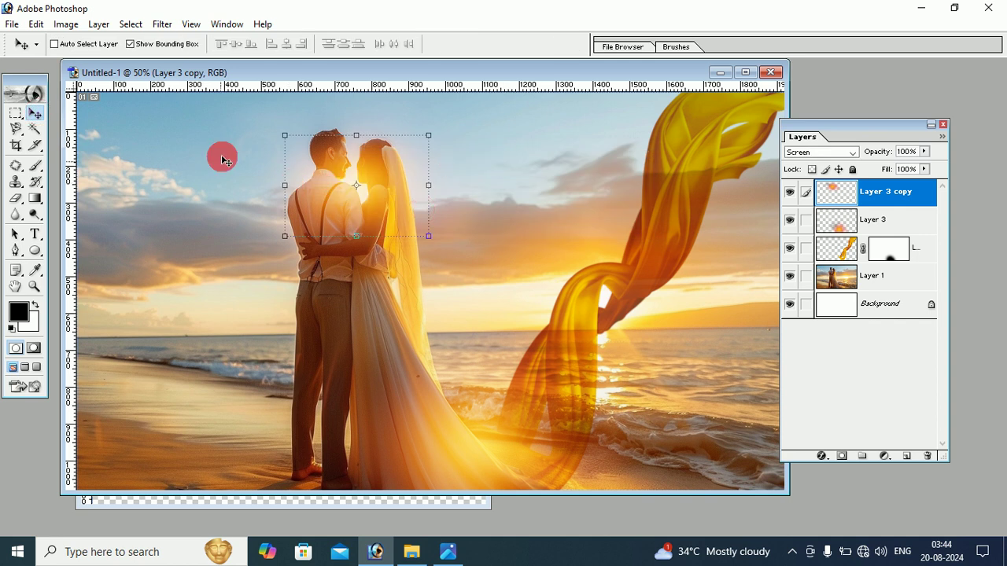
left_click(448, 552)
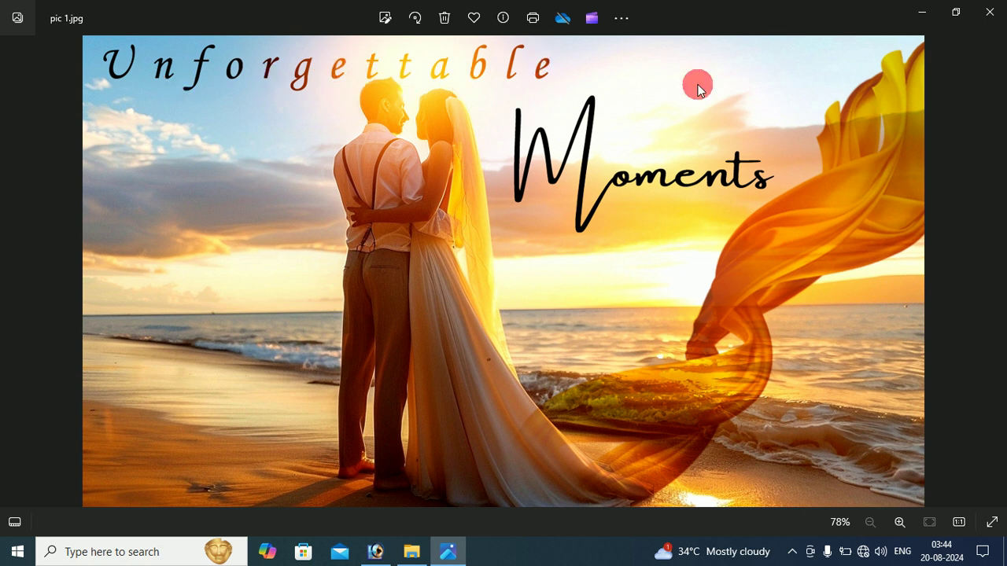
- On a new layer, type 'Unforgettable' in Monotype Corsiva near the top of the photo
left_click(920, 12)
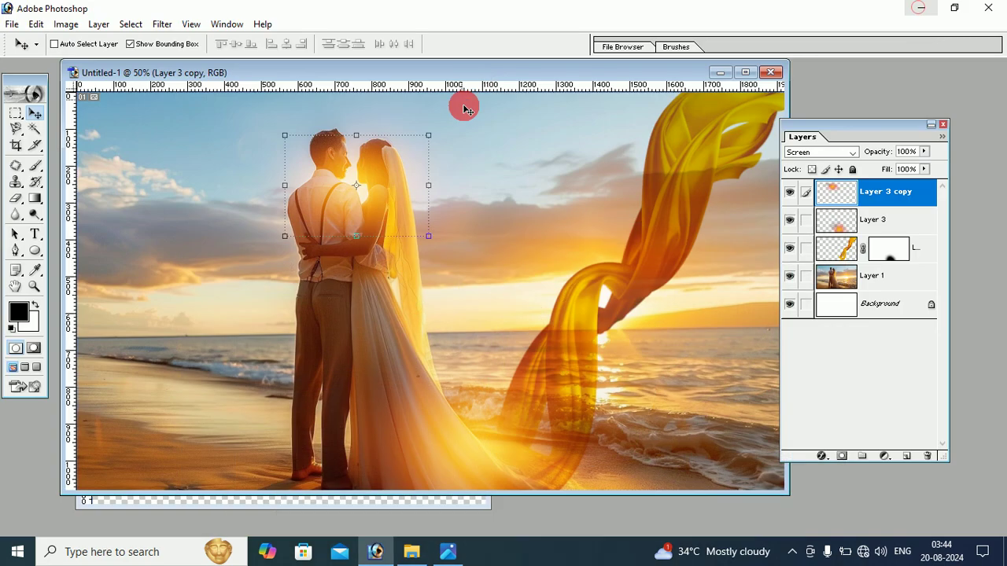
left_click(906, 456)
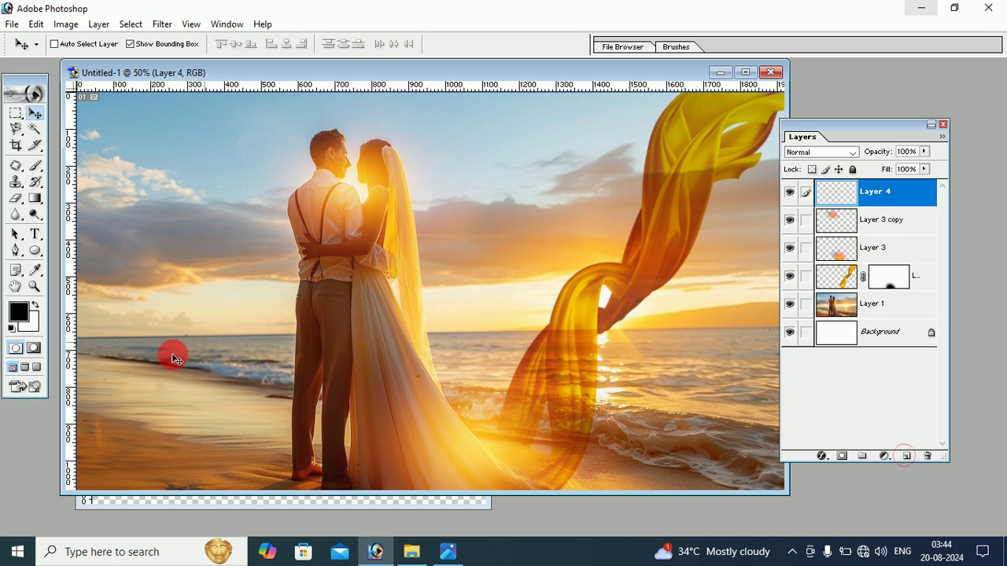
left_click(35, 234)
left_click(162, 128)
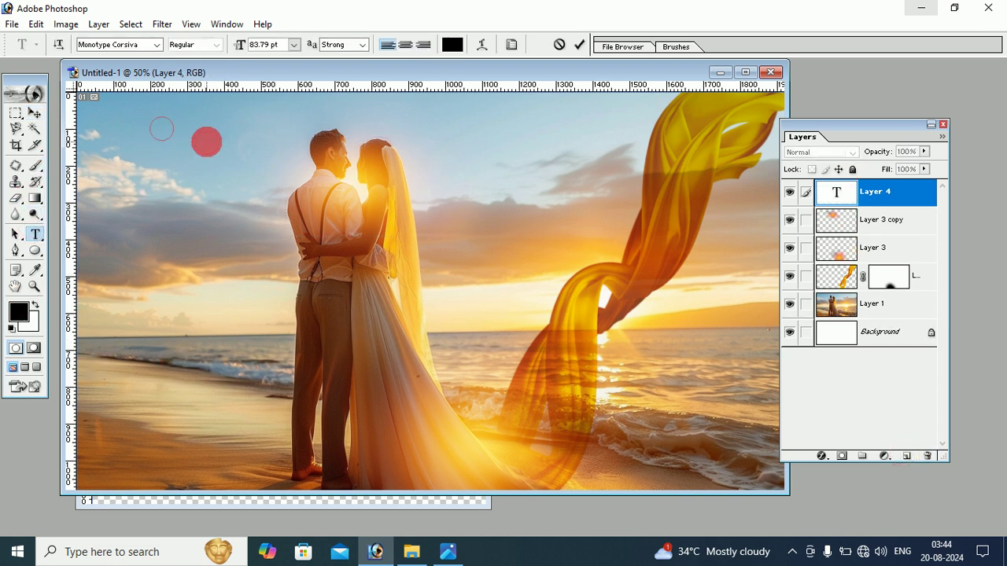
left_click(94, 46)
left_click(122, 50)
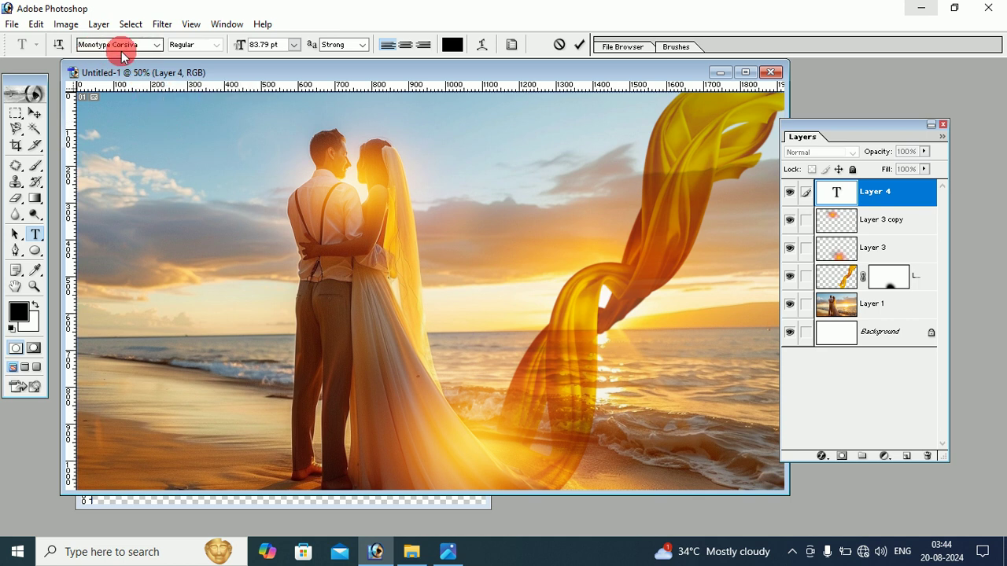
left_click(276, 187)
type("Unforgettable")
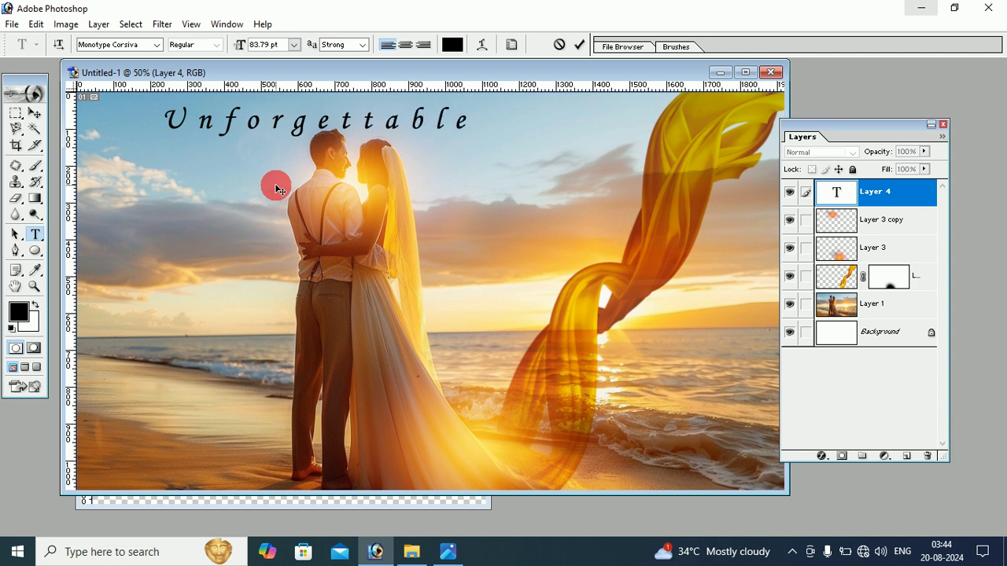
left_click(3, 93)
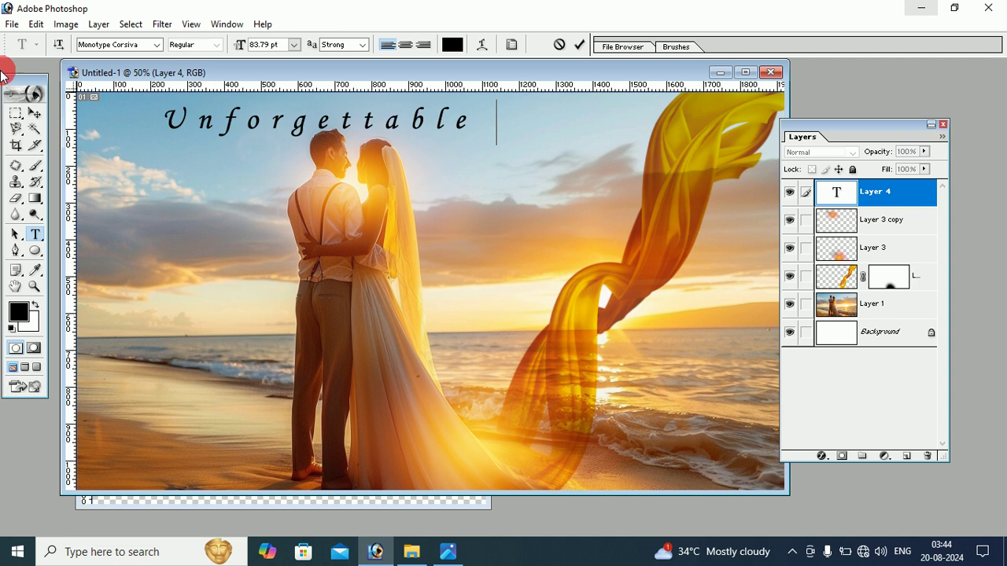
left_click(16, 112)
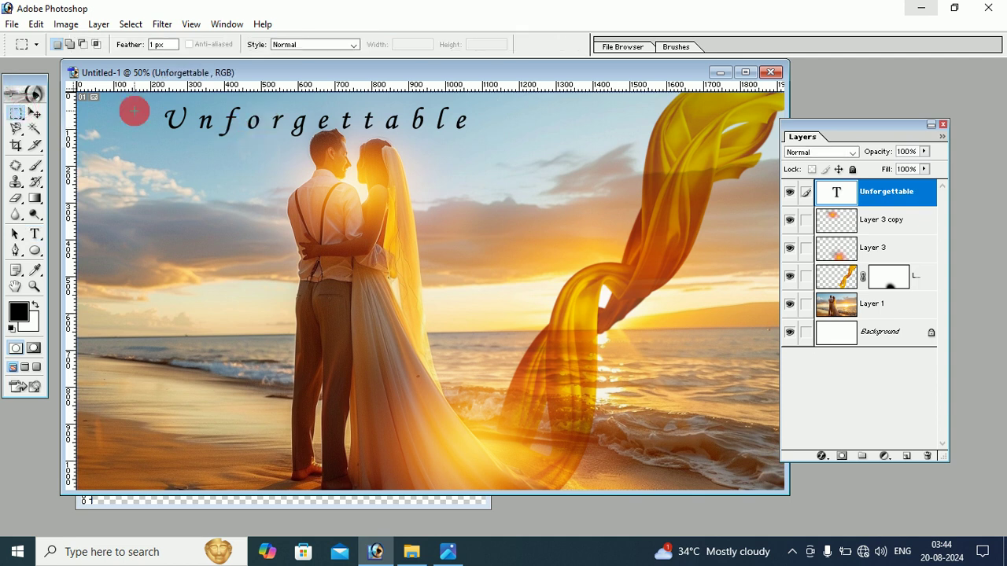
- Enlarge and position the title across the top, then compare against pic 1.jpg
left_click(35, 113)
left_click_drag(310, 125, 260, 120)
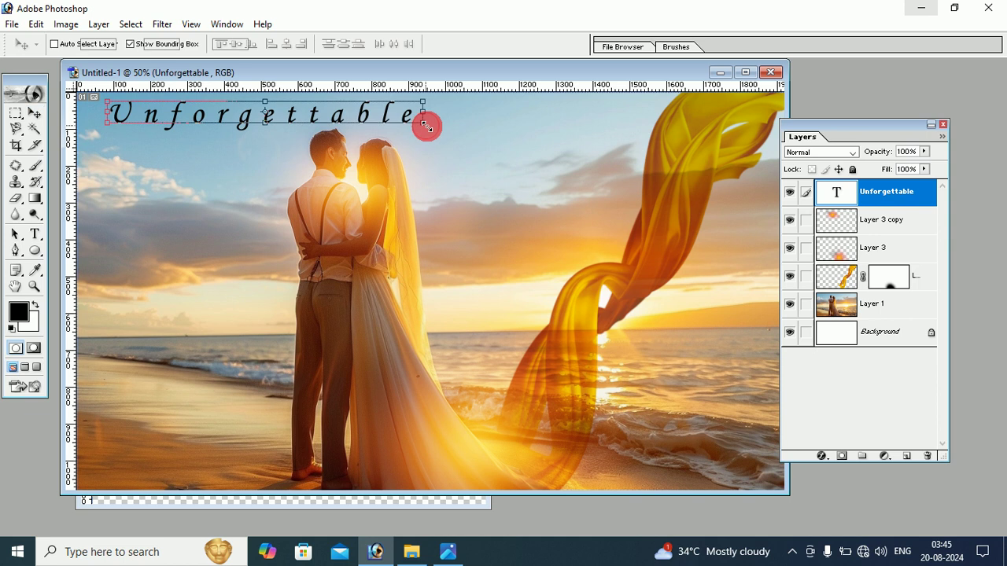
left_click_drag(422, 123, 470, 130)
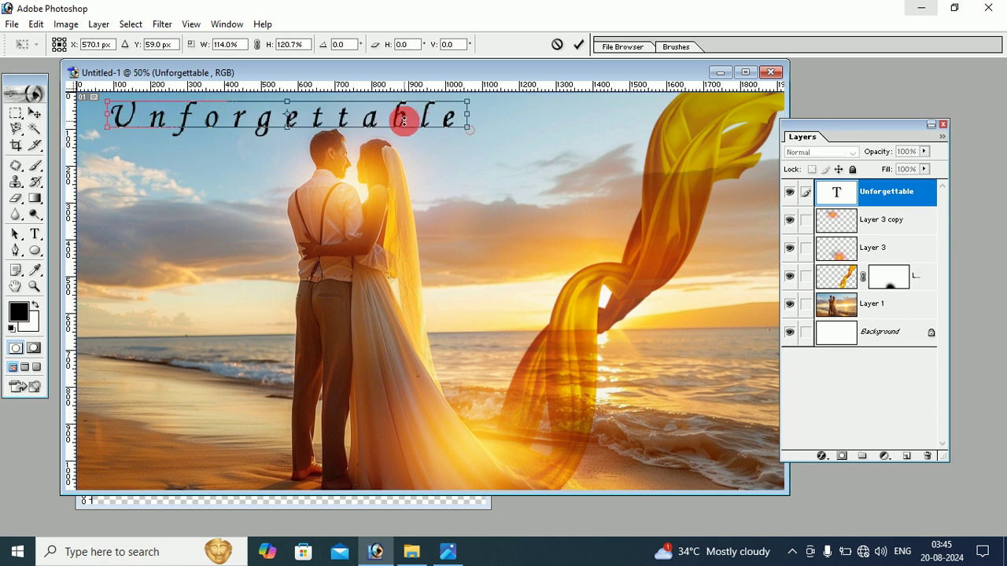
left_click_drag(404, 118, 403, 115)
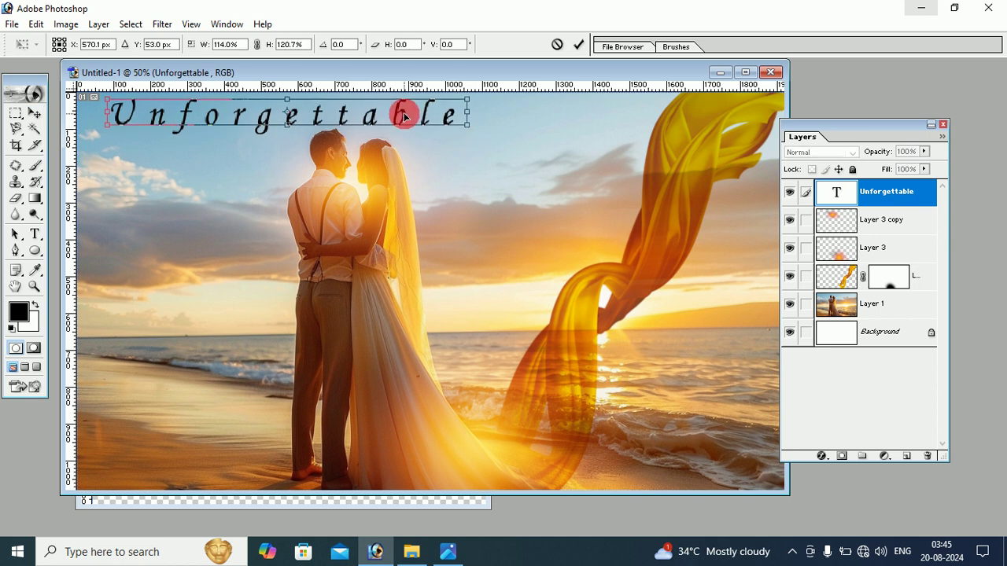
left_click(33, 113)
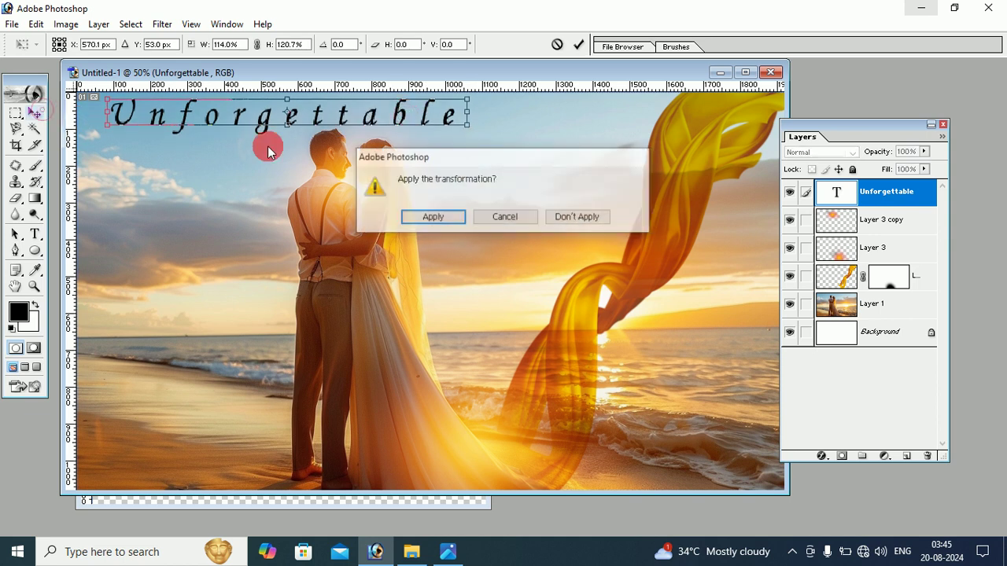
left_click(421, 216)
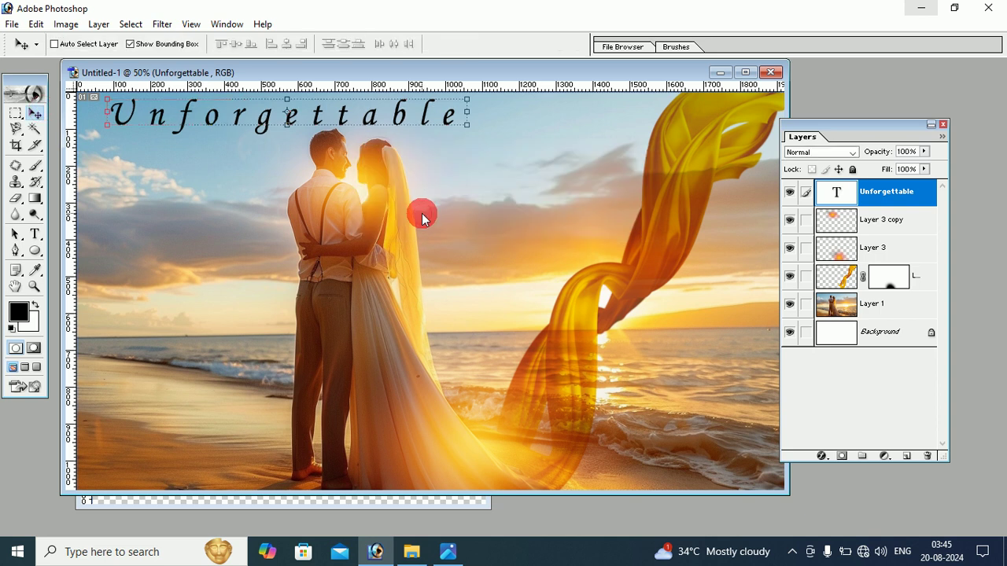
left_click(448, 551)
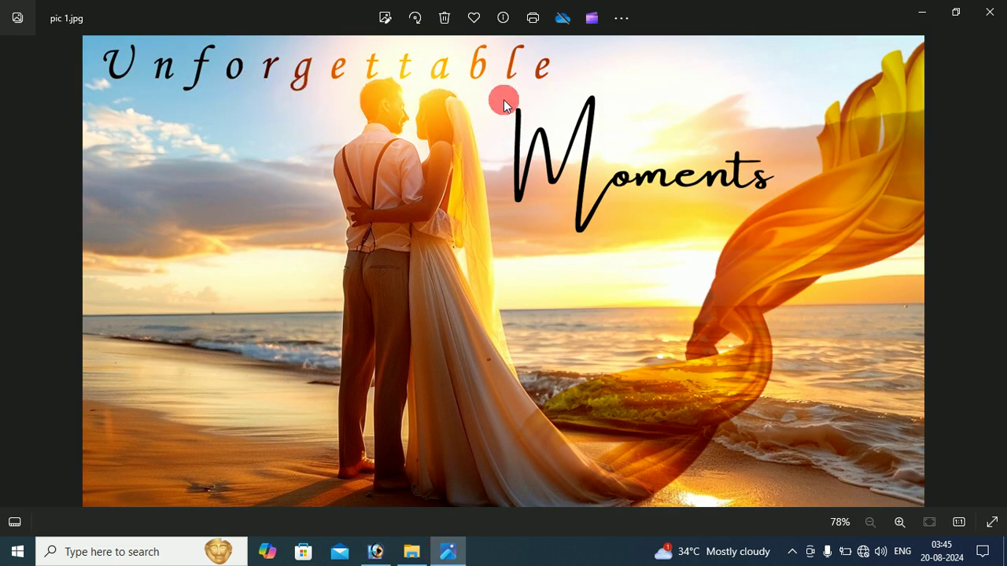
left_click(922, 14)
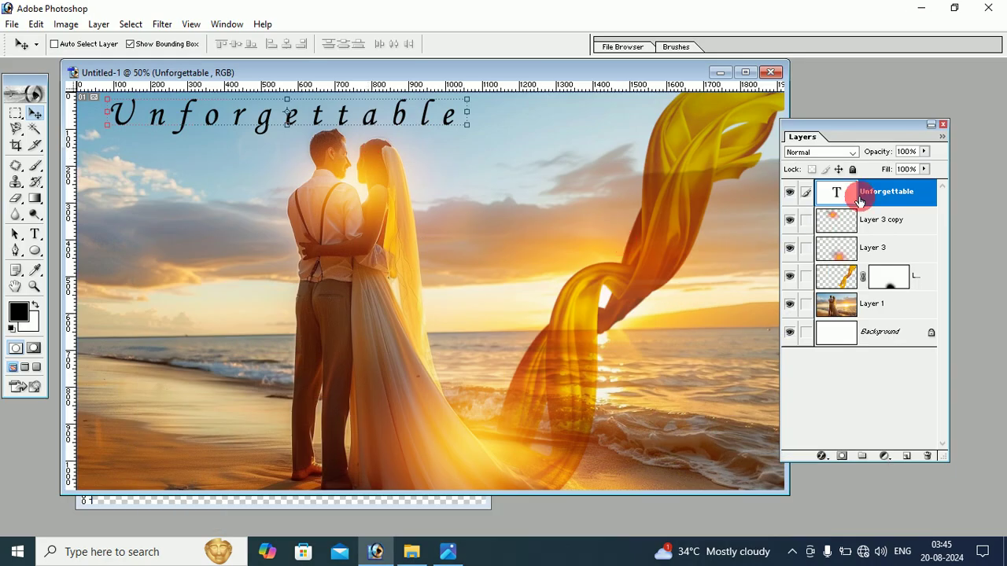
- Duplicate the Layer 3 copy glow, move it up near the man's head, and stretch it to double width
left_click(866, 225)
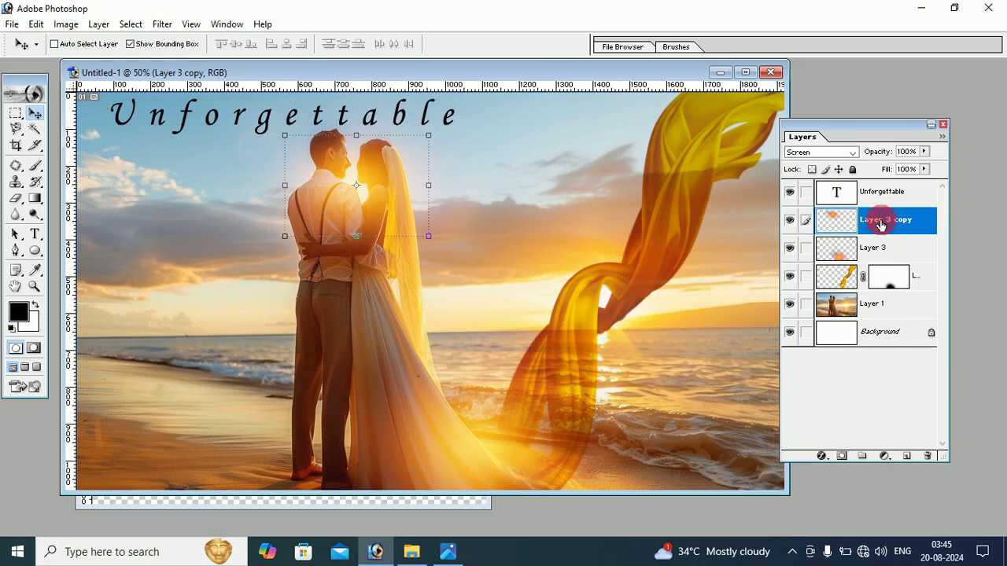
left_click_drag(880, 226, 908, 459)
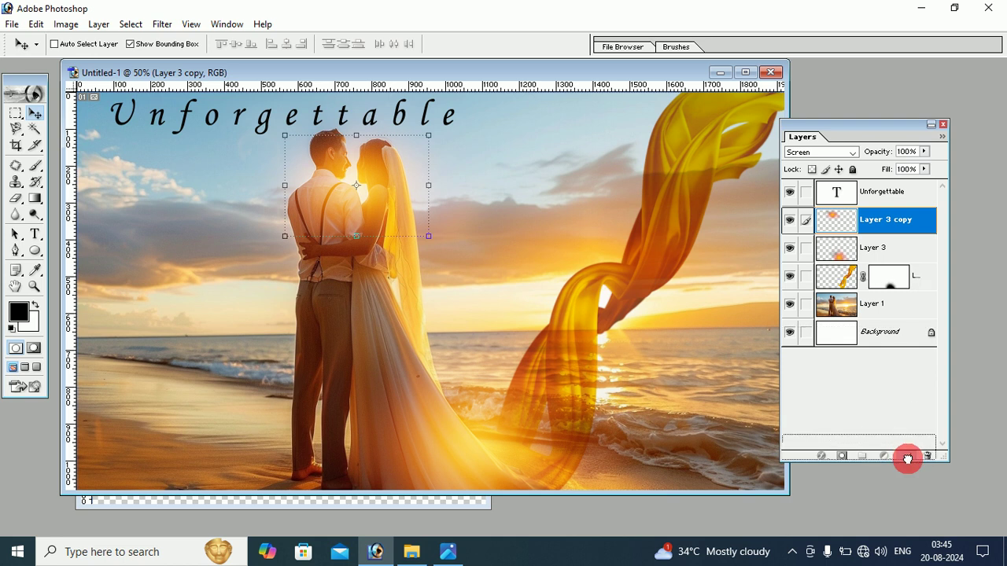
mouse_move(344, 189)
left_mouse_down()
mouse_move(325, 129)
mouse_move(159, 118)
mouse_move(427, 129)
mouse_move(139, 99)
mouse_move(156, 124)
left_mouse_up()
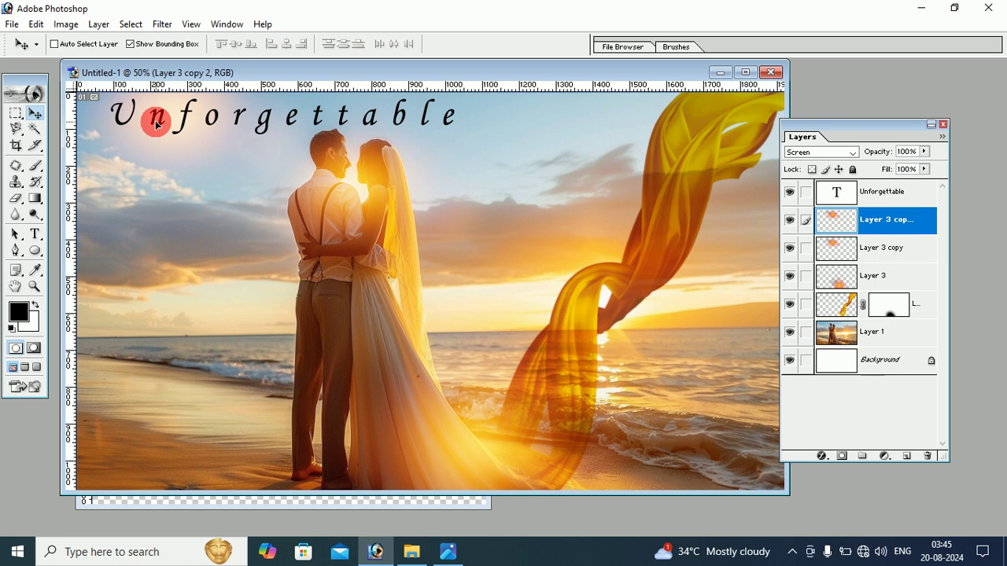
key("ctrl+t")
left_click_drag(248, 114, 403, 112)
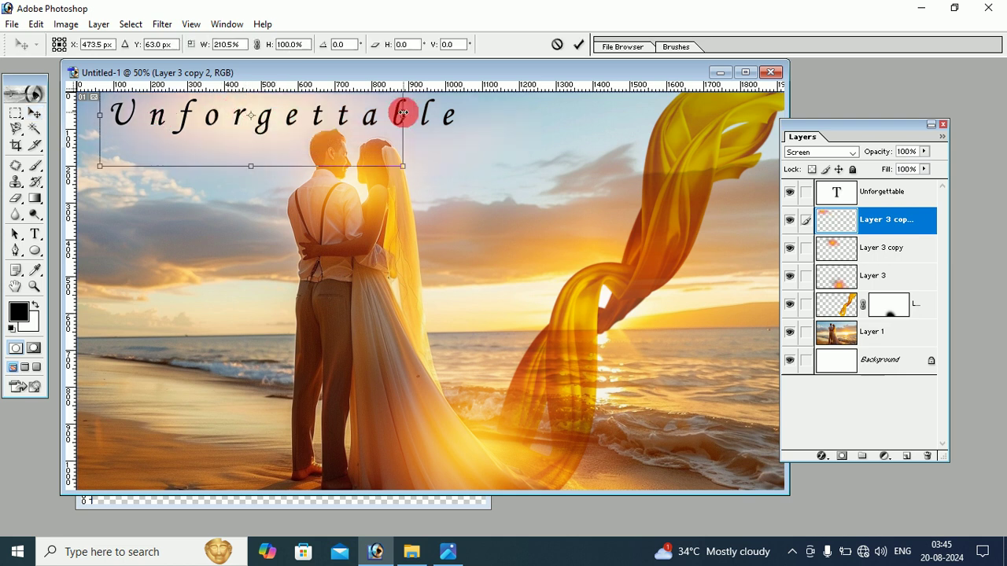
left_click(34, 113)
left_click(450, 221)
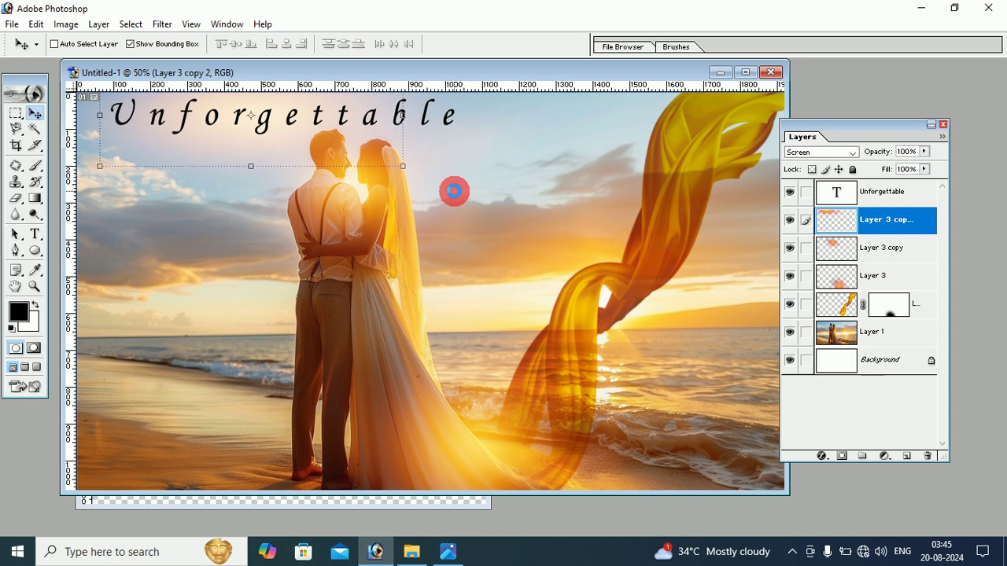
- Select the Unforgettable text layer and compare the composite against the pic 1.jpg reference
left_click(887, 191)
left_click(449, 552)
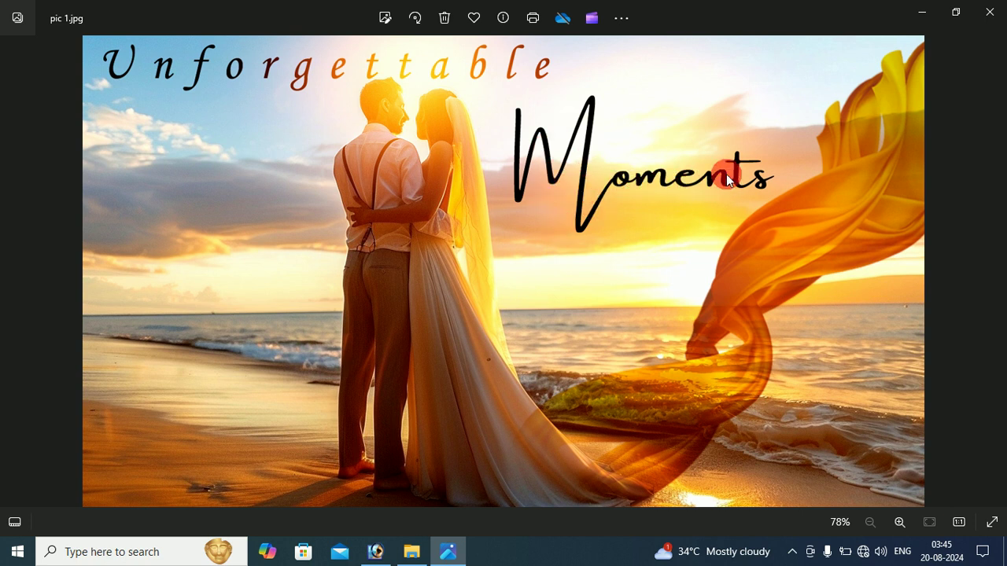
left_click(923, 14)
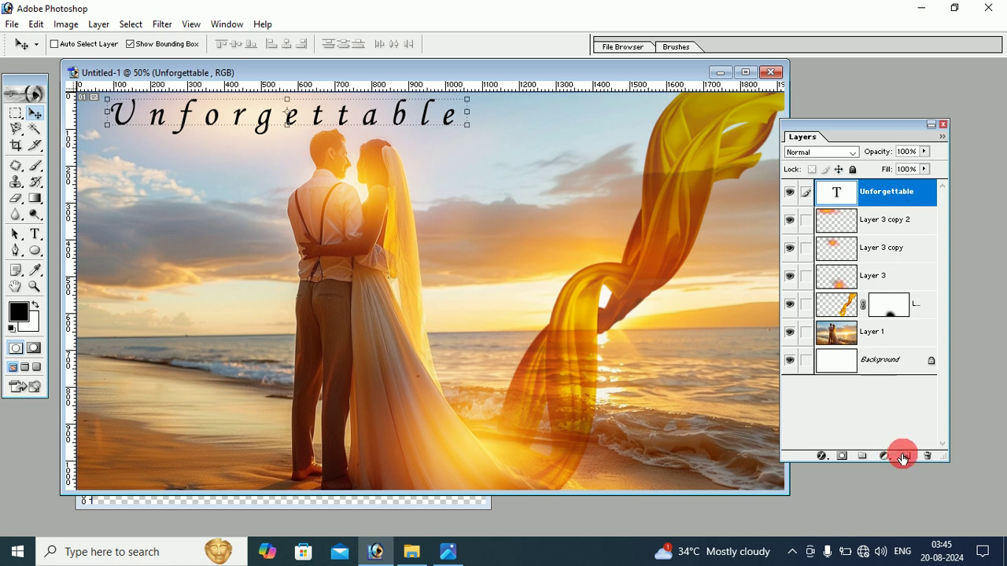
- Add a 'Moments' text layer below the Unforgettable title and shift it up and left
left_click(906, 456)
left_click(35, 234)
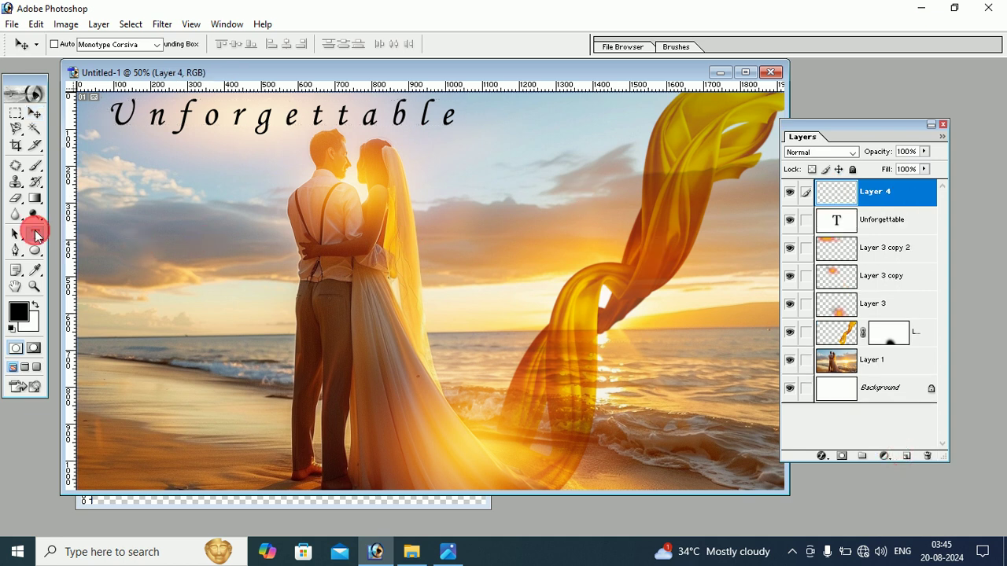
left_click(508, 198)
type("Moments")
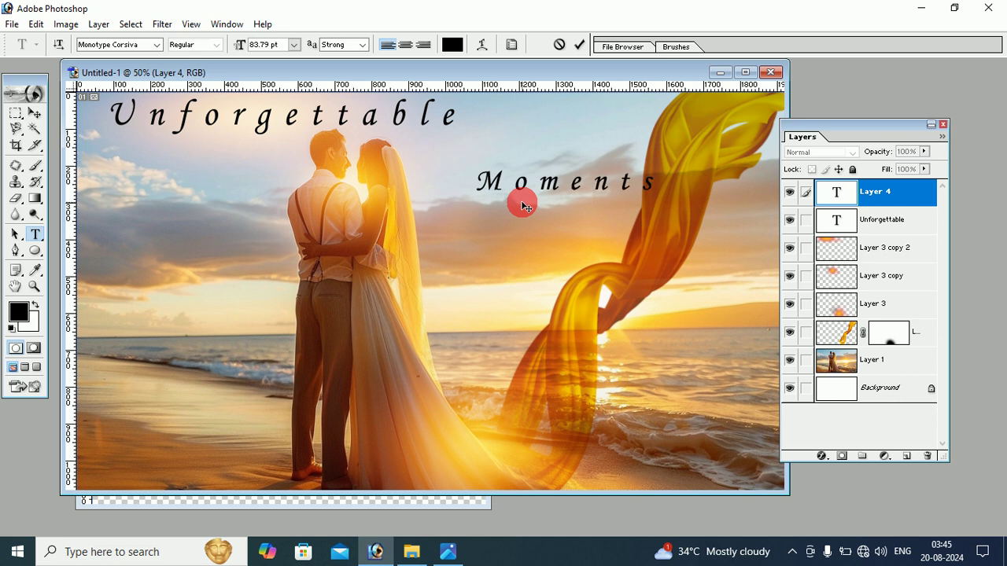
left_click(33, 115)
left_click_drag(483, 176, 466, 175)
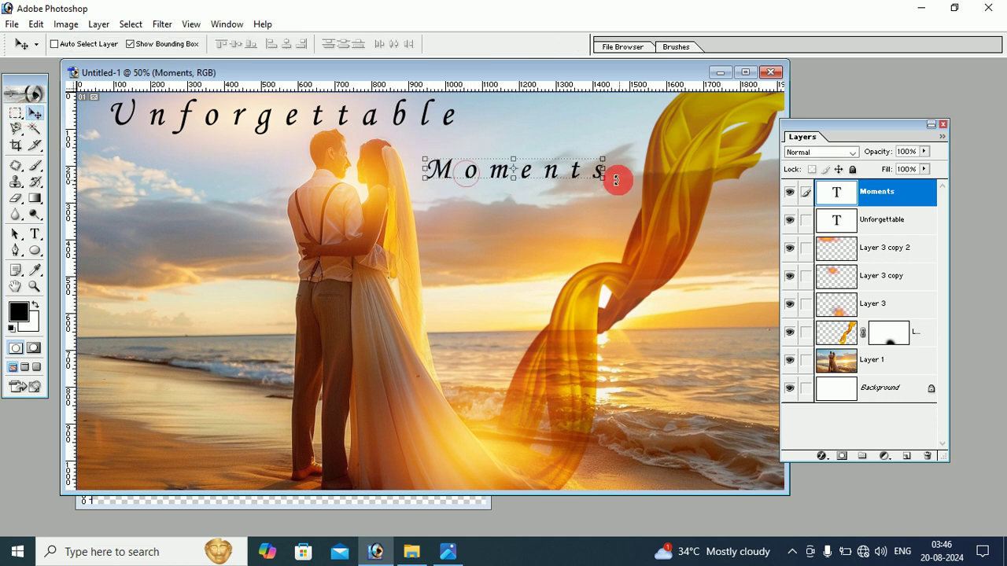
- Stretch the Moments text to 139.2% height and apply the transform
key("ctrl+t")
left_click_drag(606, 186, 608, 191)
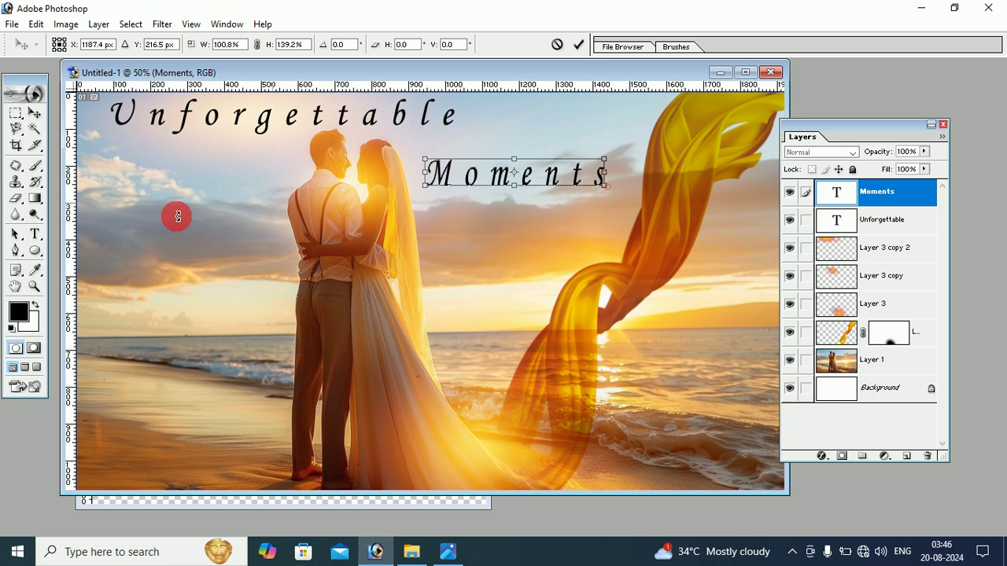
left_click(34, 116)
left_click(432, 218)
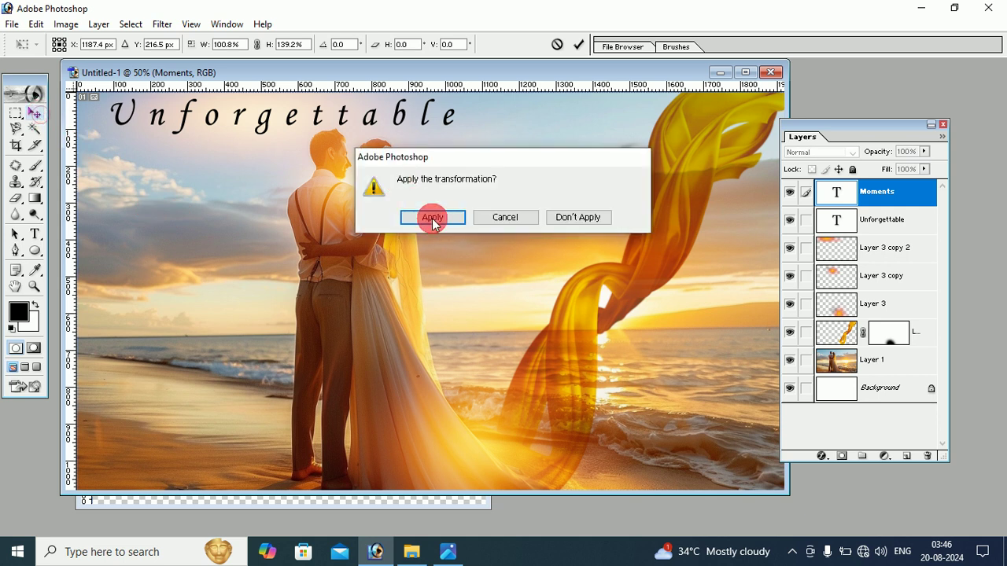
left_click(39, 235)
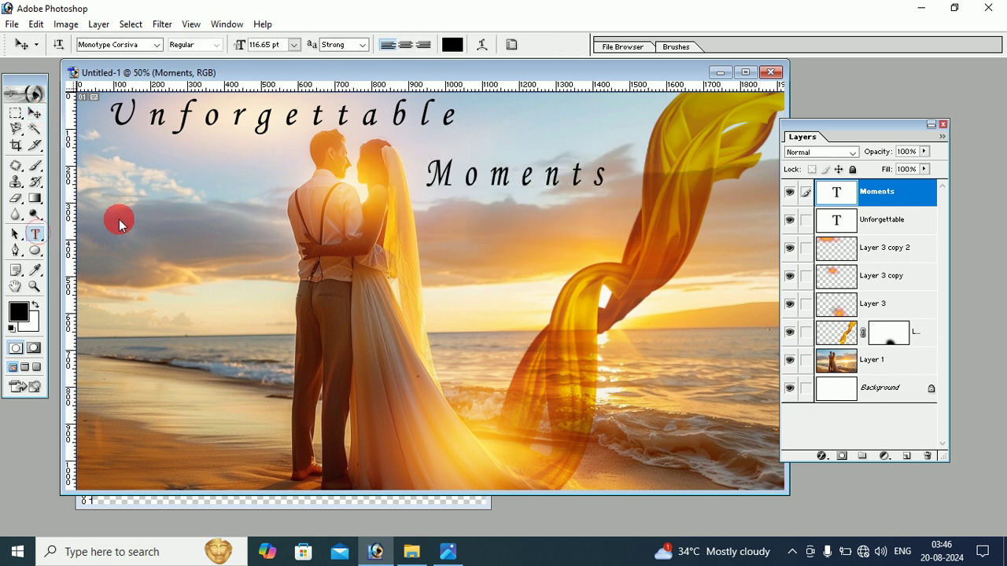
- Set the Moments text in the Amsterdam script font
double_click(427, 174)
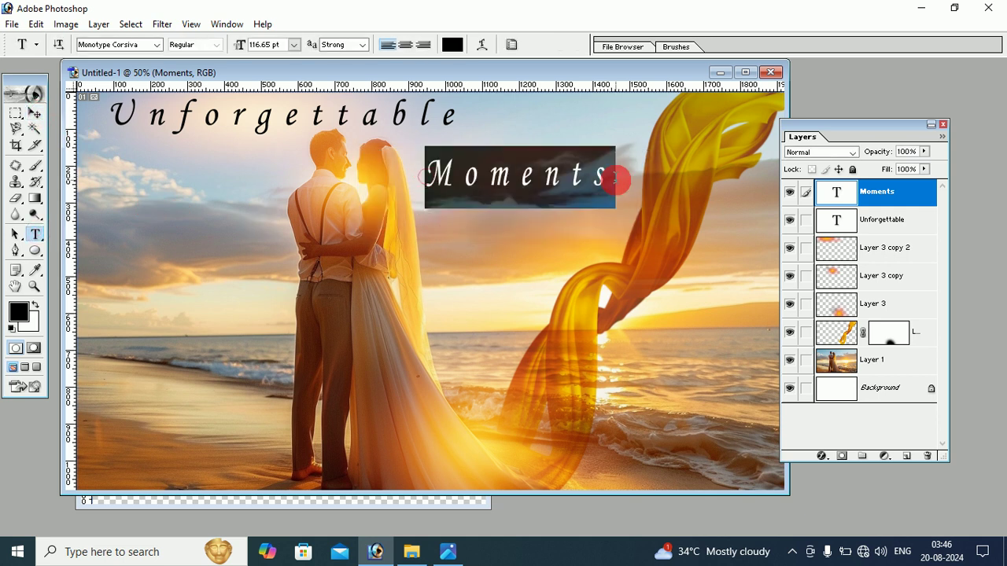
left_click(159, 44)
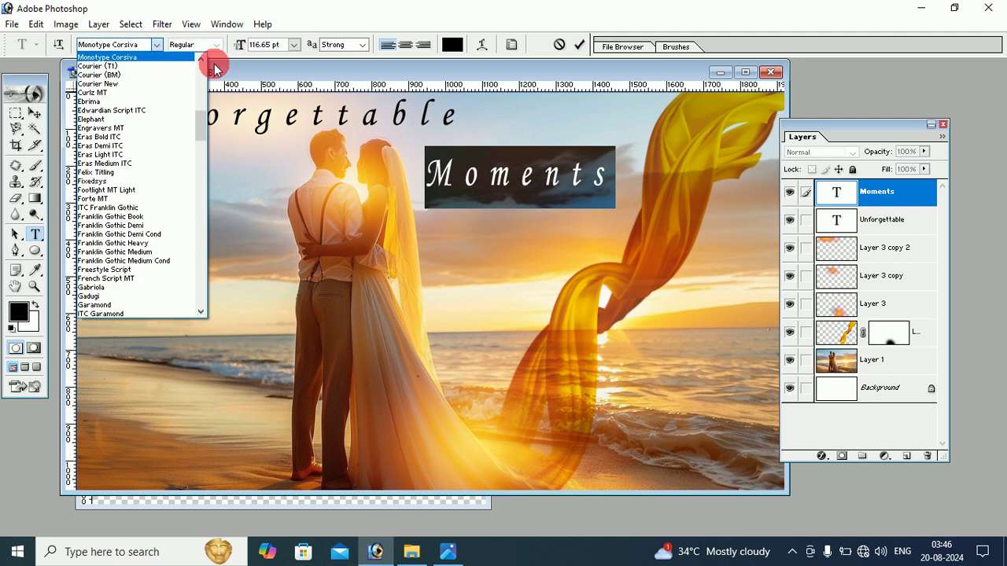
left_click_drag(202, 123, 201, 61)
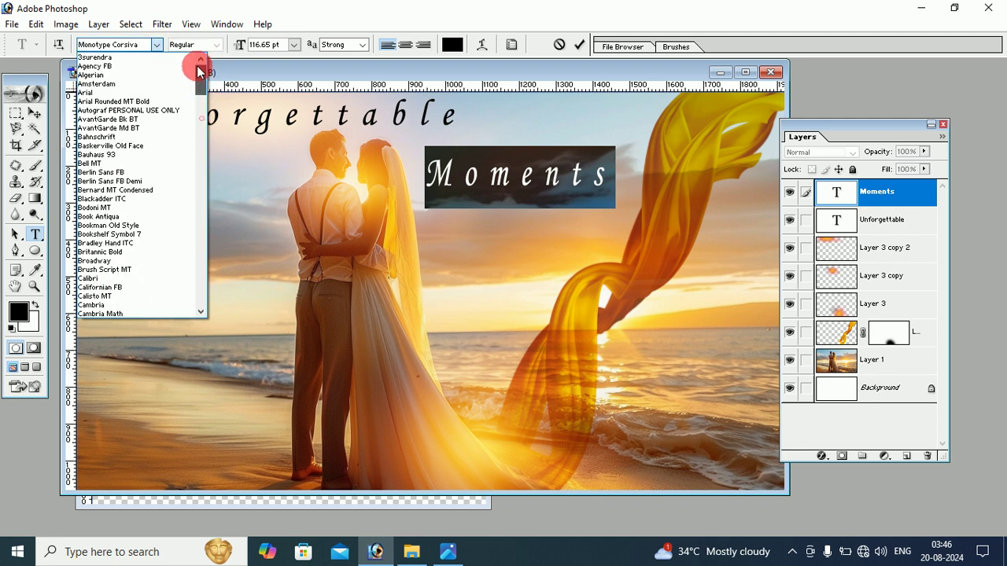
left_click(110, 84)
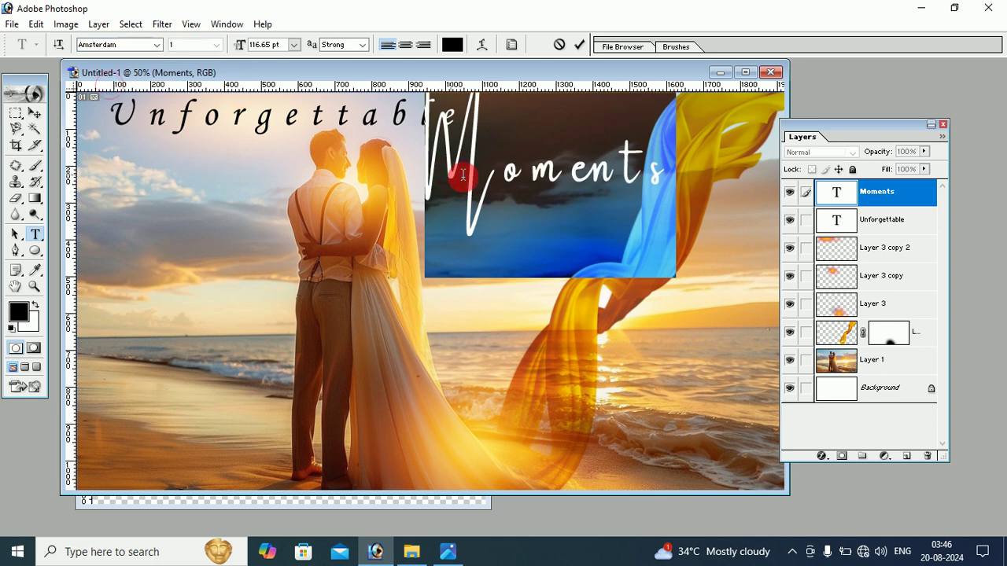
left_click(32, 113)
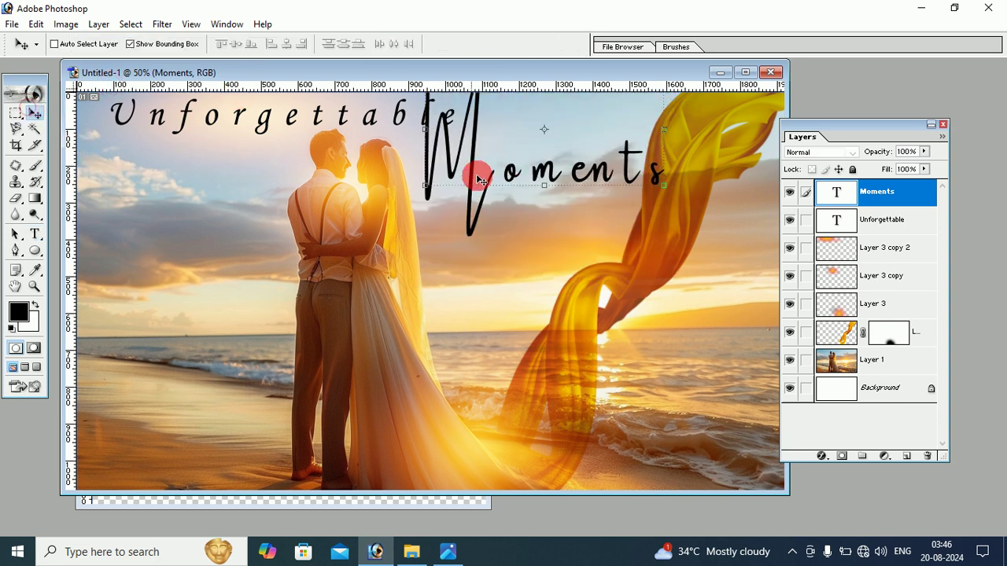
- Move the Moments title lower and shrink it, applying the transform
left_click_drag(467, 176, 466, 214)
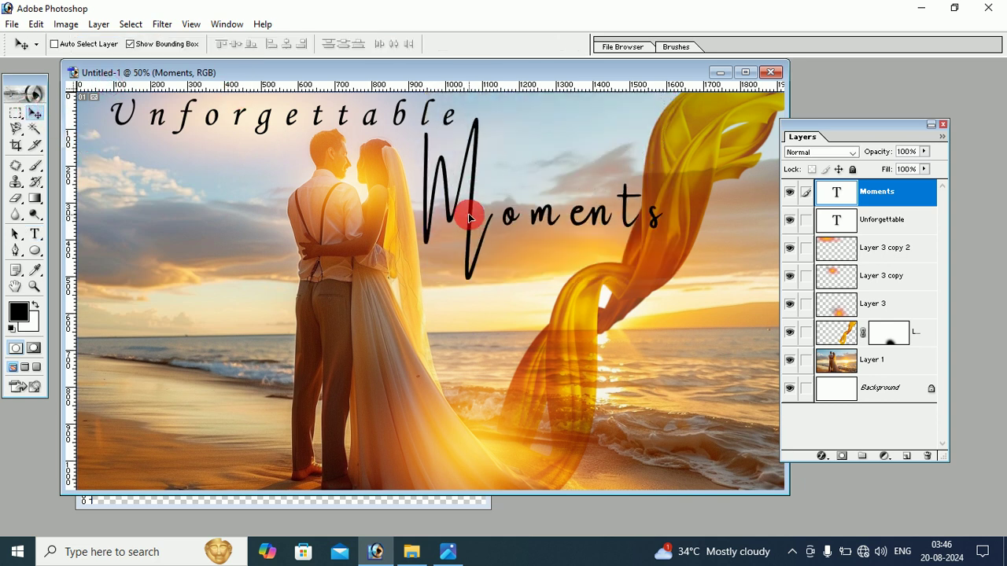
left_click_drag(662, 230, 631, 188)
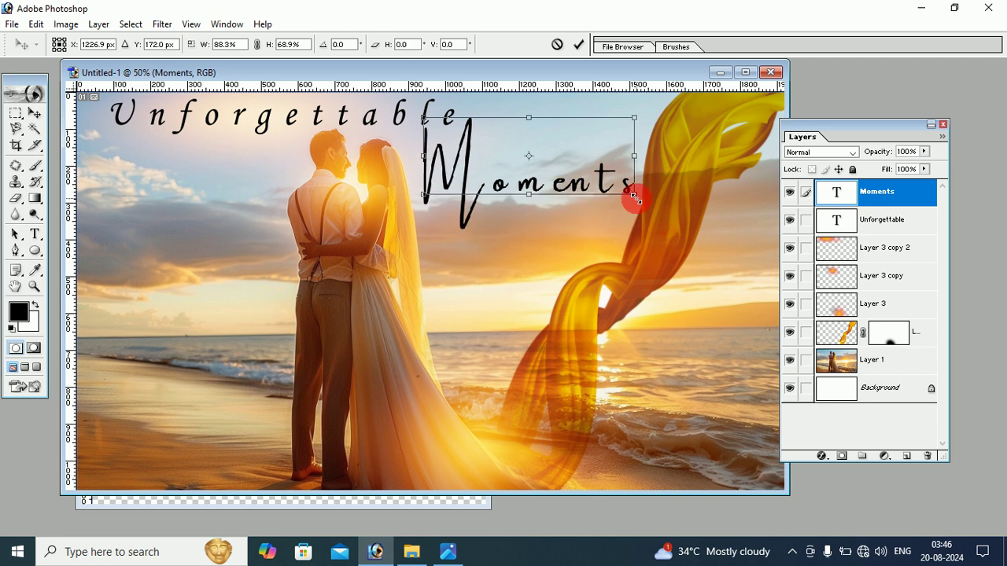
left_click_drag(506, 153, 505, 166)
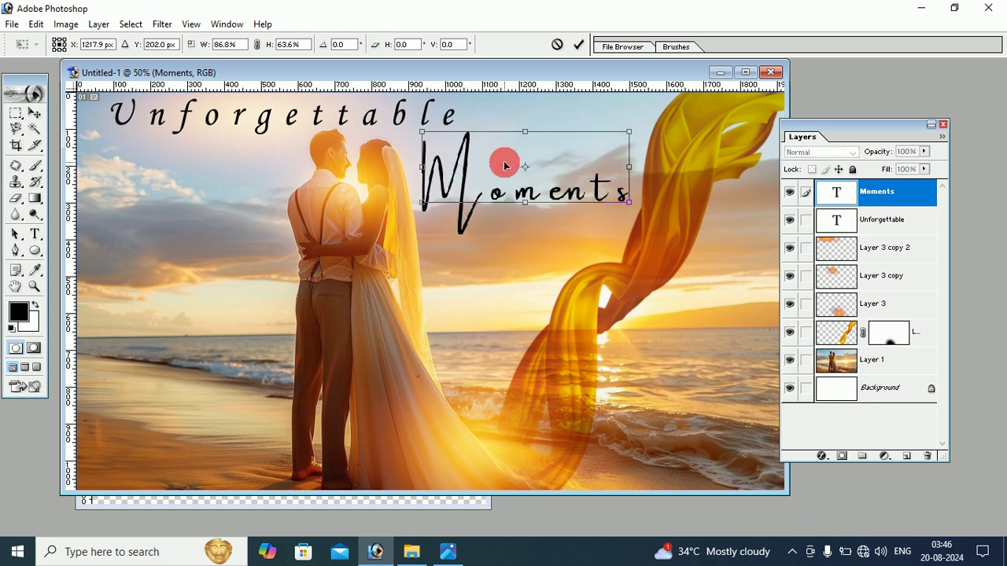
left_click_drag(505, 166, 507, 165)
left_click(35, 114)
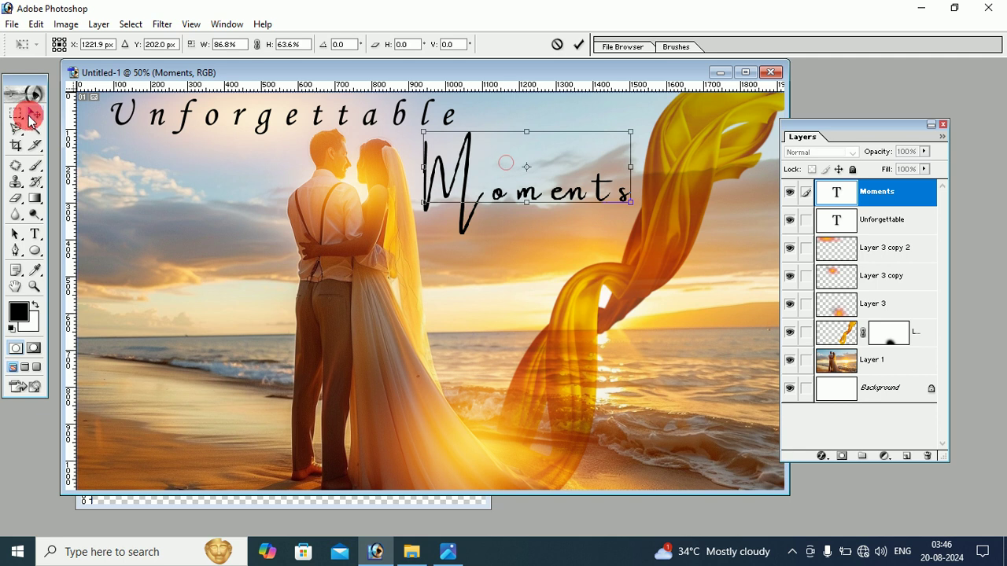
left_click(443, 213)
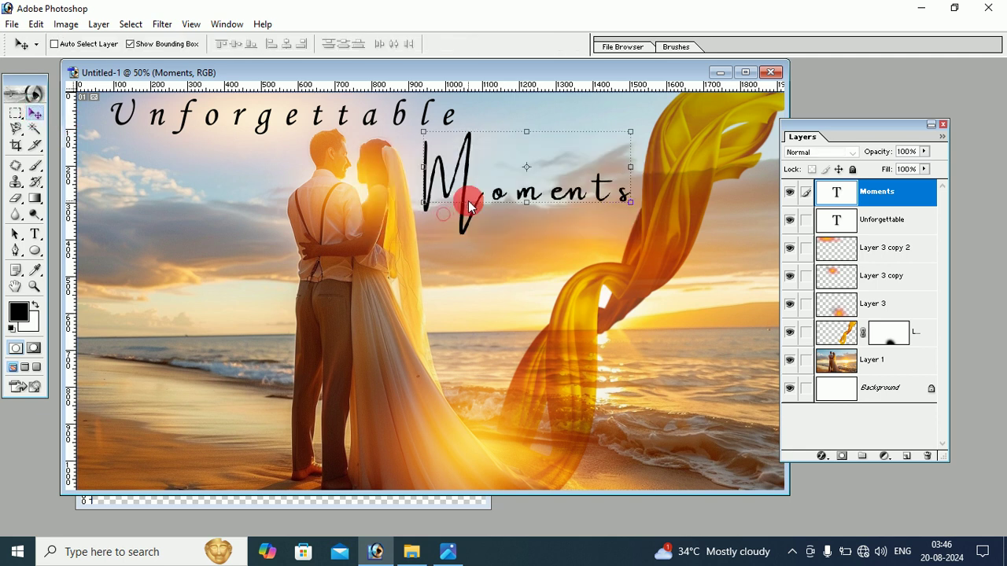
- Shrink Moments slightly more and shift it left, tucked just below the end of Unforgettable
left_click_drag(424, 132, 432, 146)
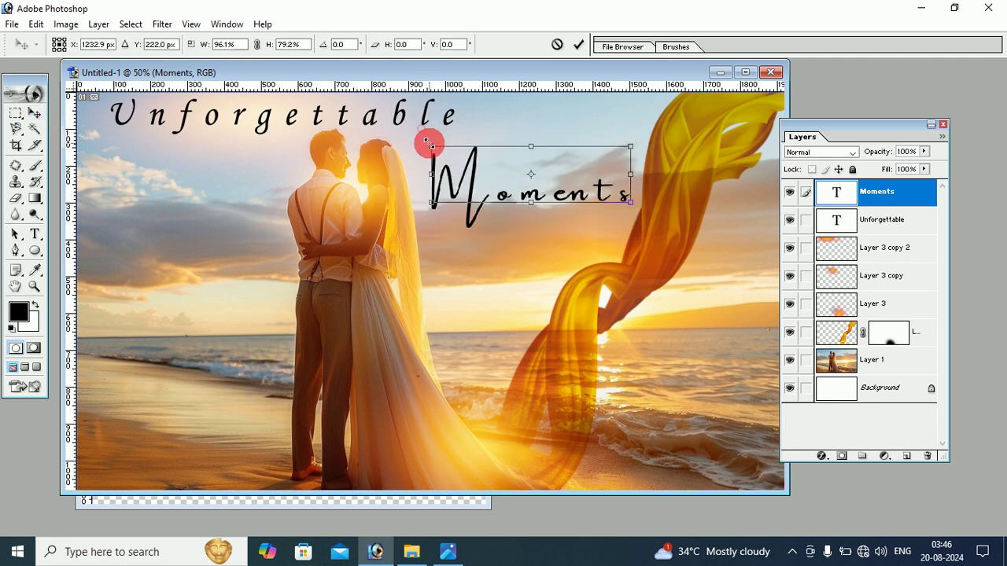
left_click(35, 114)
left_click(432, 218)
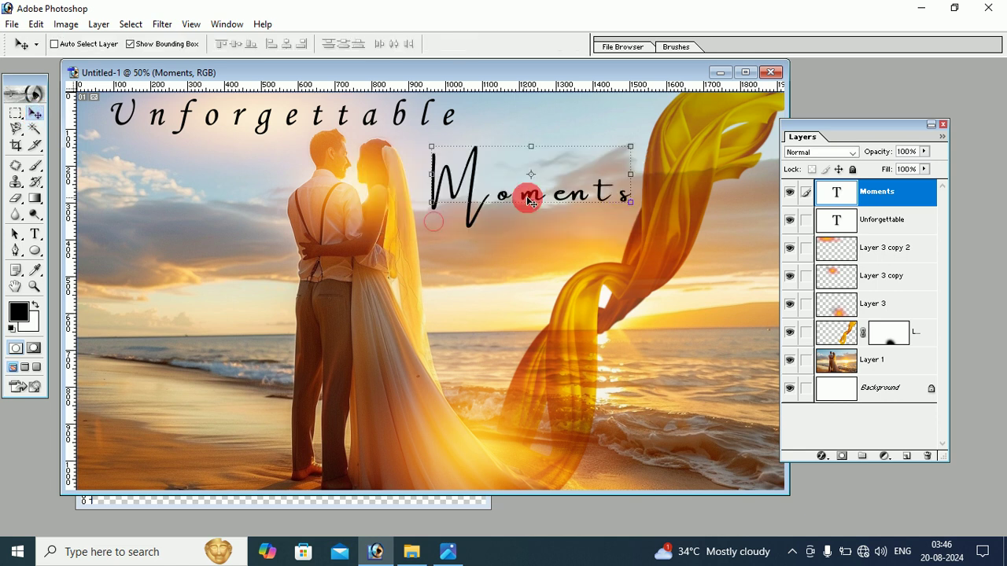
mouse_move(533, 181)
left_mouse_down()
mouse_move(549, 176)
mouse_move(524, 163)
mouse_move(526, 178)
left_mouse_up()
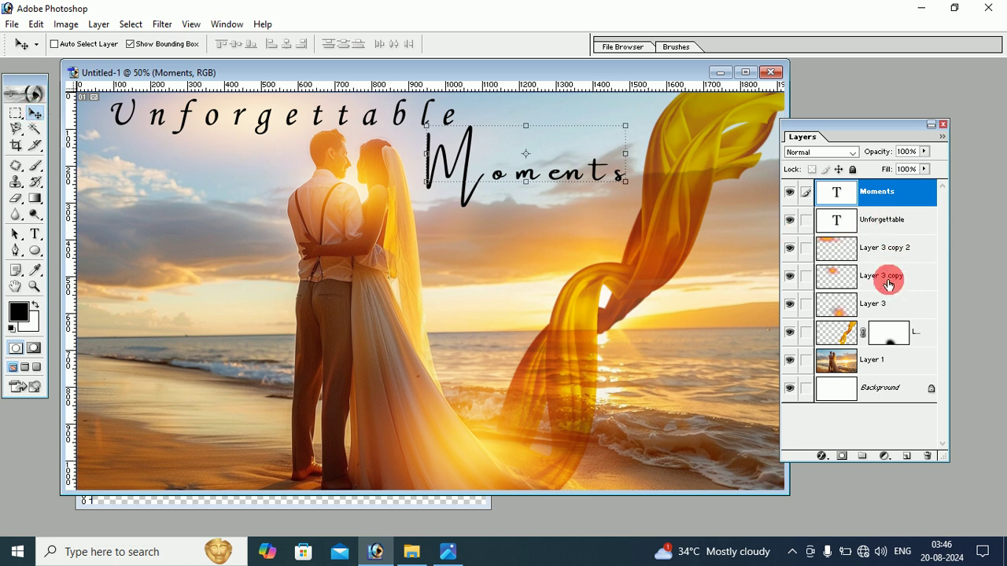
- Duplicate Layer 3 and raise the copy to the top of the layer stack
left_click(877, 304)
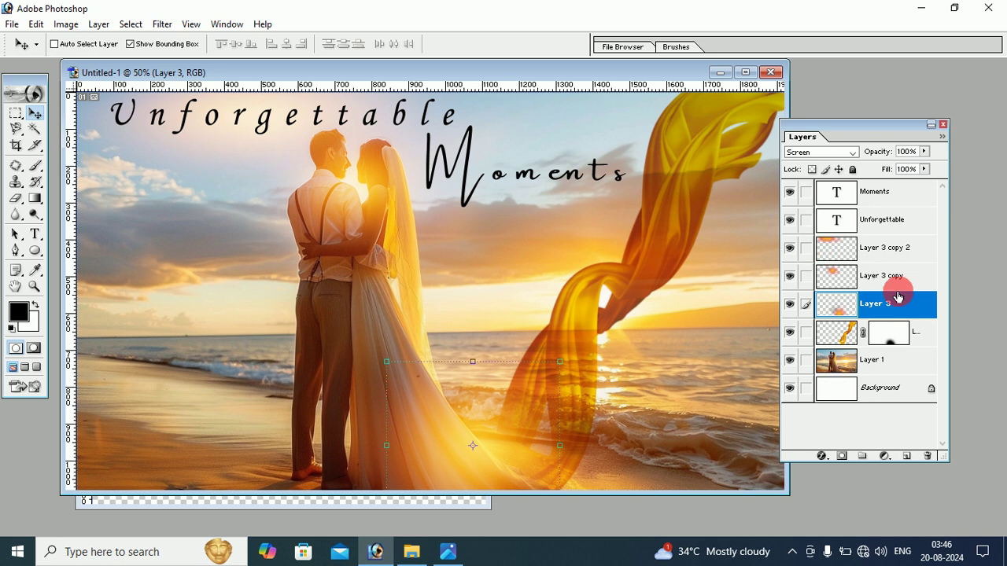
right_click(888, 305)
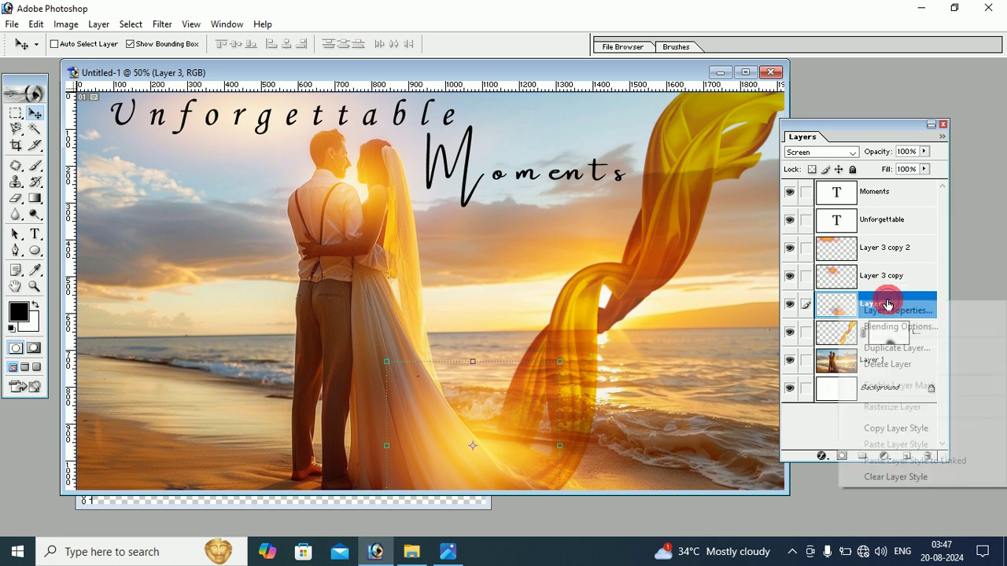
left_click(893, 348)
left_click(409, 286)
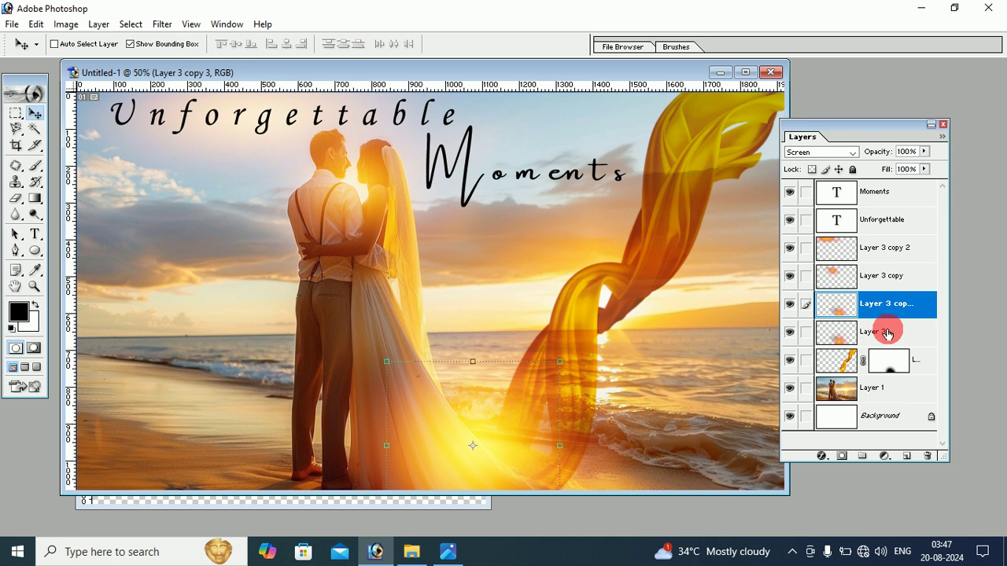
left_click_drag(885, 303, 877, 192)
left_click_drag(472, 472, 514, 184)
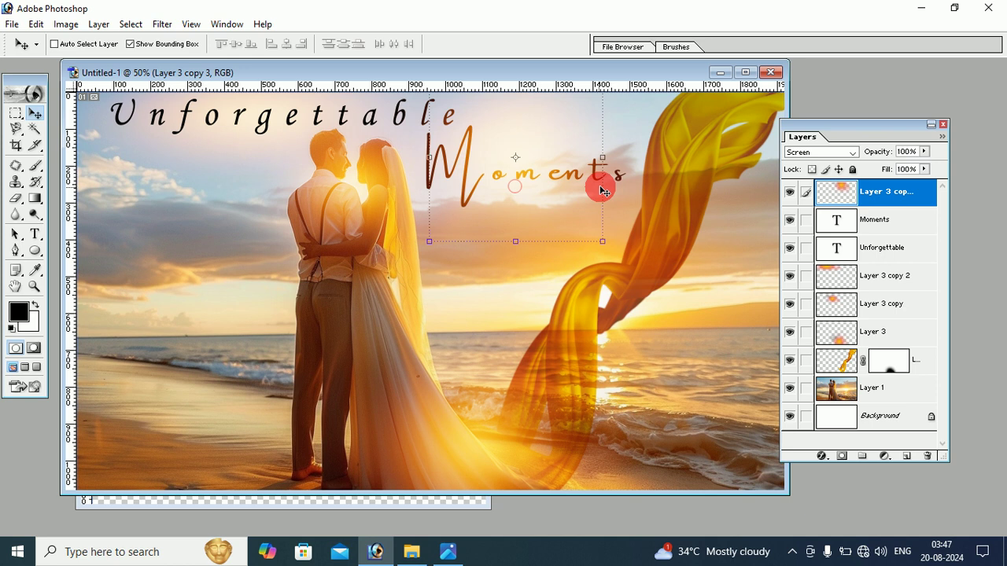
- Move the glow copy over Moments and squash it to 115.7% width, 61.4% height
mouse_move(603, 191)
left_mouse_down()
mouse_move(604, 162)
mouse_move(629, 158)
left_mouse_up()
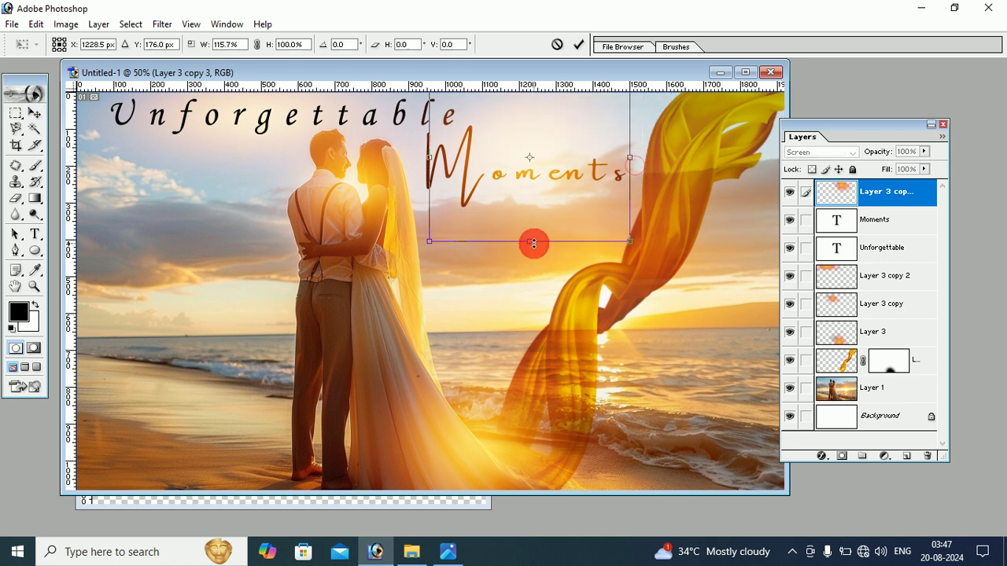
mouse_move(529, 243)
left_mouse_down()
mouse_move(529, 179)
mouse_move(535, 187)
left_mouse_up()
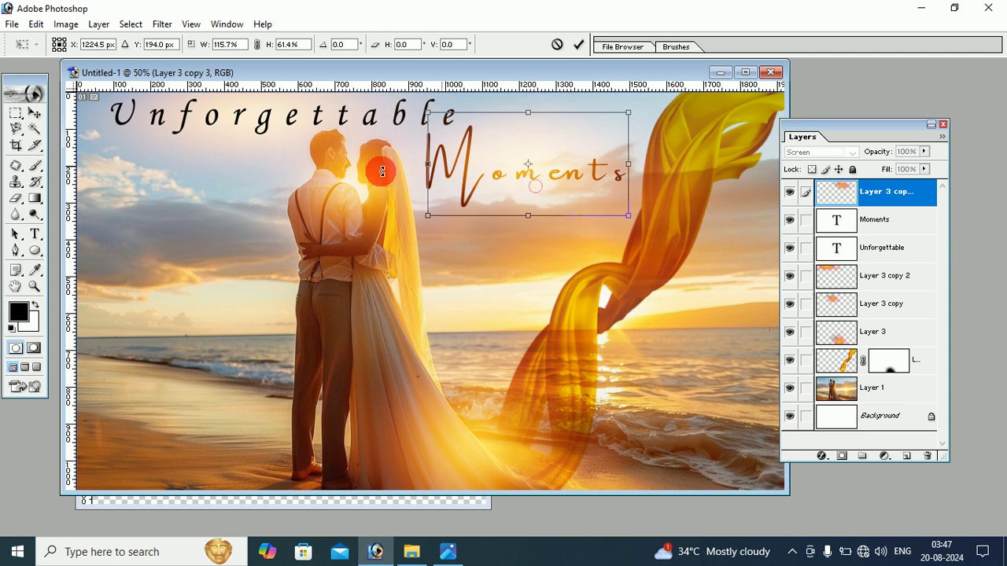
left_click(35, 112)
left_click(433, 217)
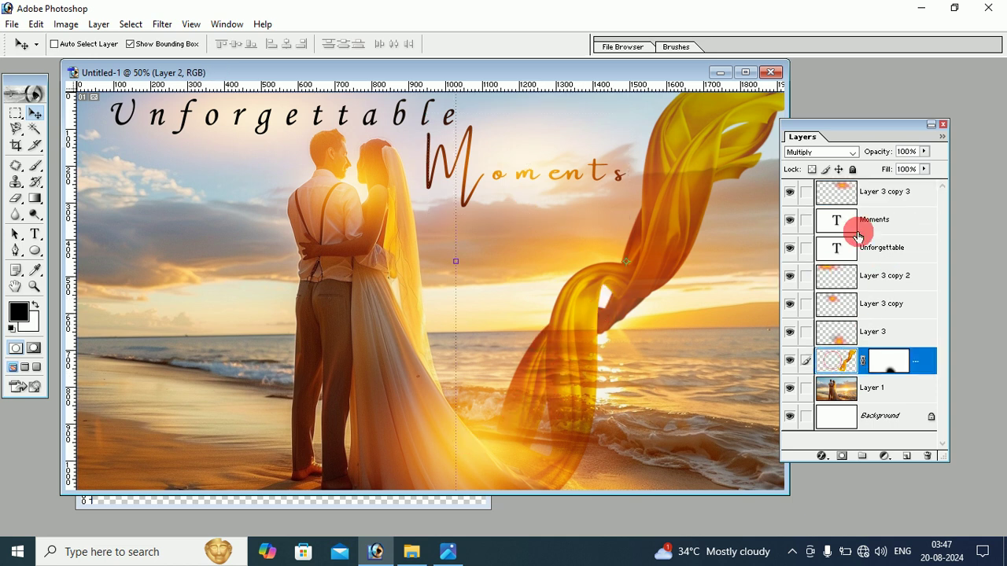
- Set the golden fabric Layer 2 blend mode to Normal, then select Layer 3 copy 3
left_click(834, 153)
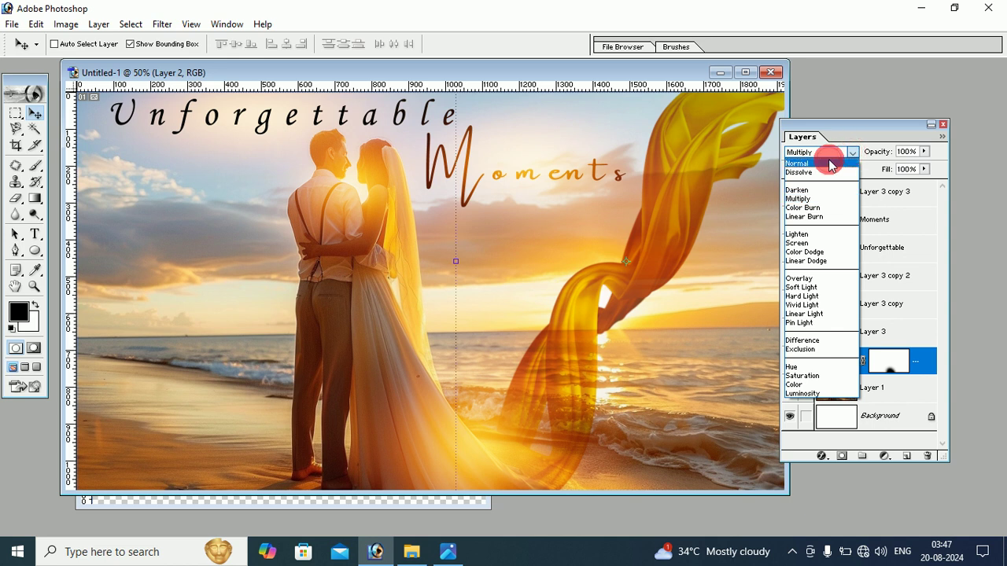
left_click(822, 163)
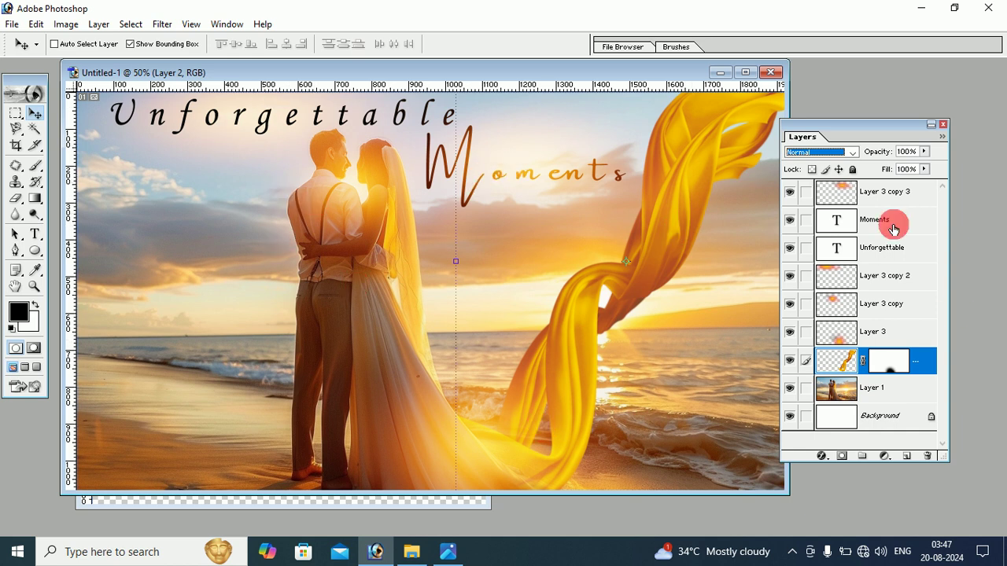
left_click(900, 197)
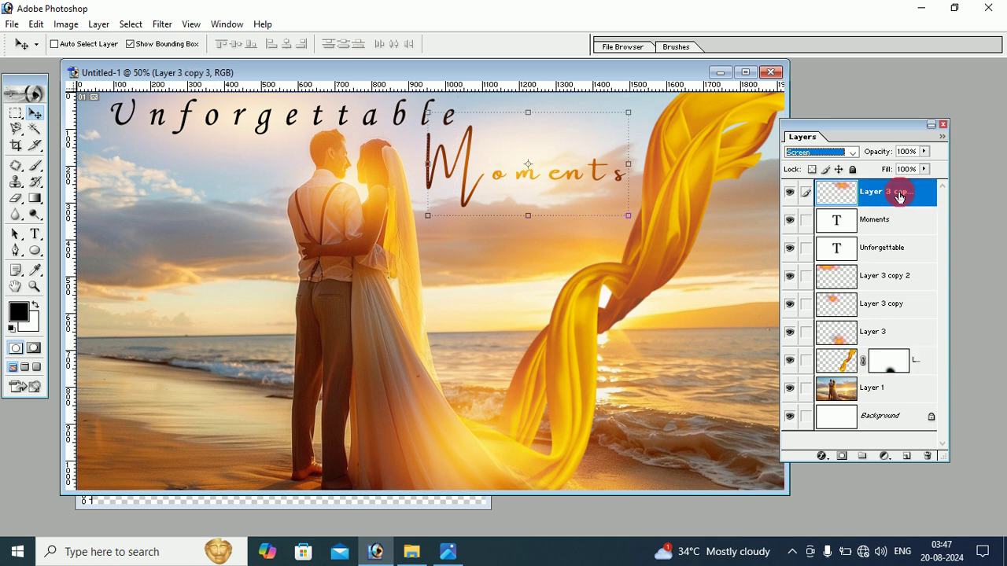
- Add Layer 4 on top and merge a copy of all visible layers into it
left_click(909, 459)
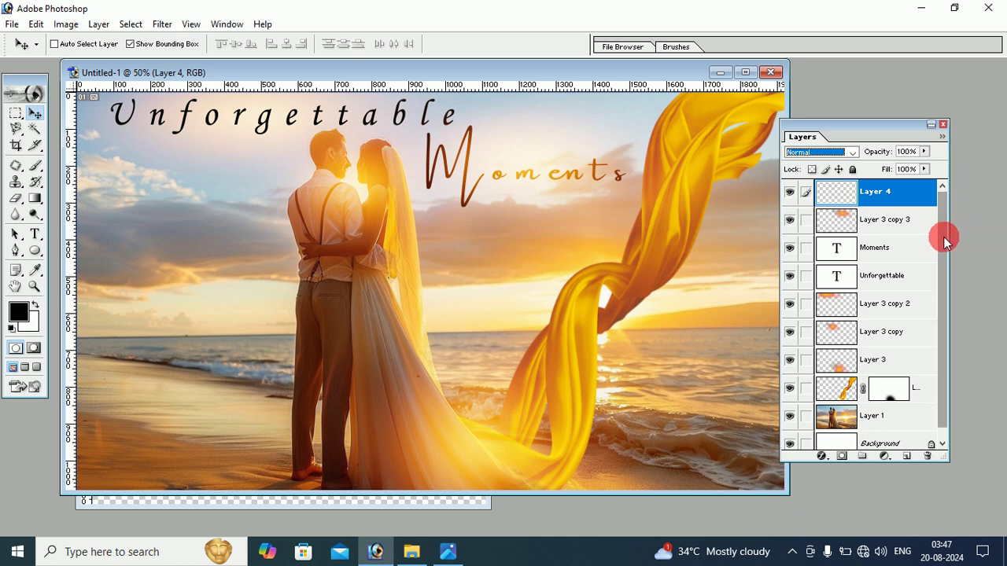
left_click(34, 96)
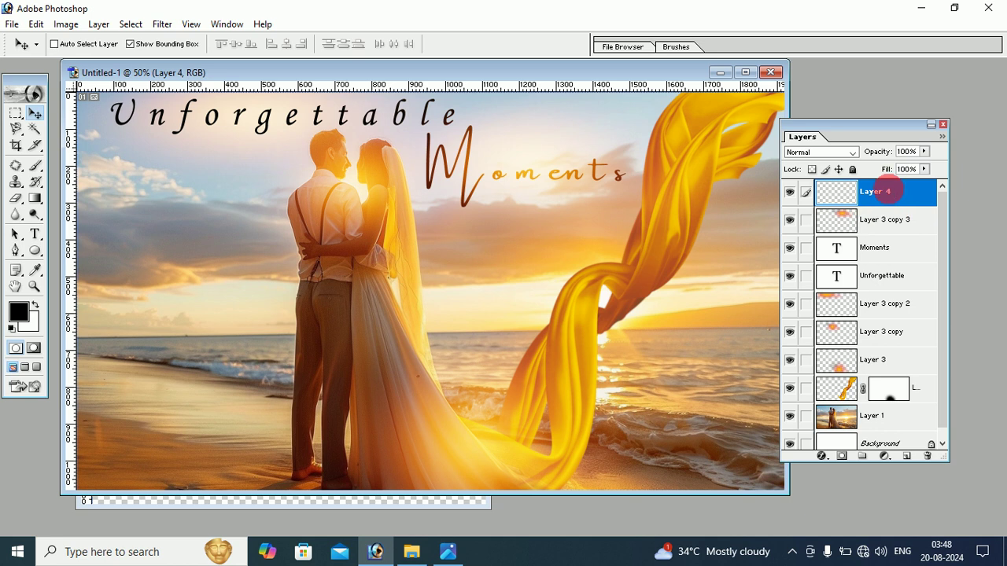
key("ctrl+shift+alt+e")
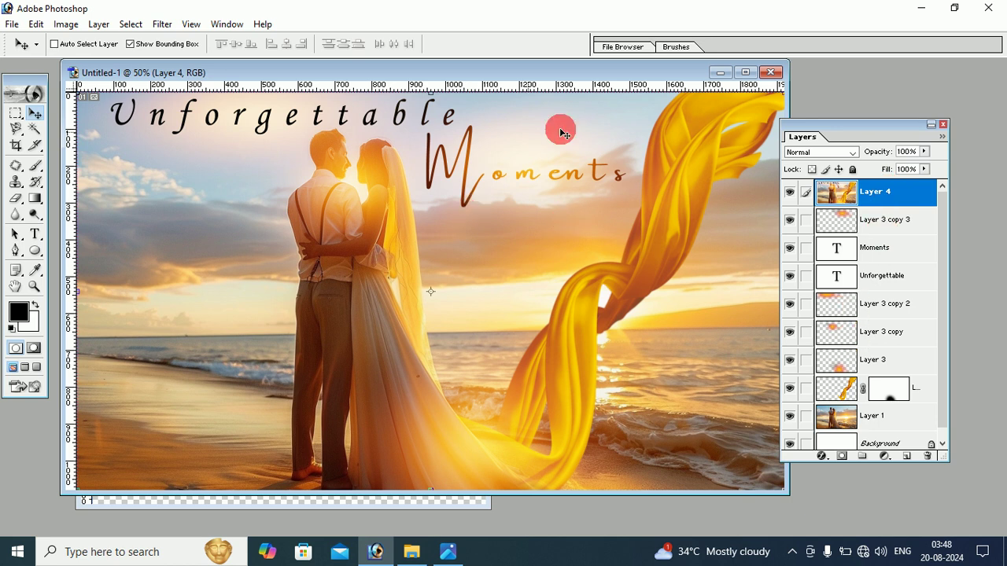
- Apply Brightness/Contrast to Layer 4 with brightness +7 and contrast +17
left_click(65, 23)
mouse_move(99, 63)
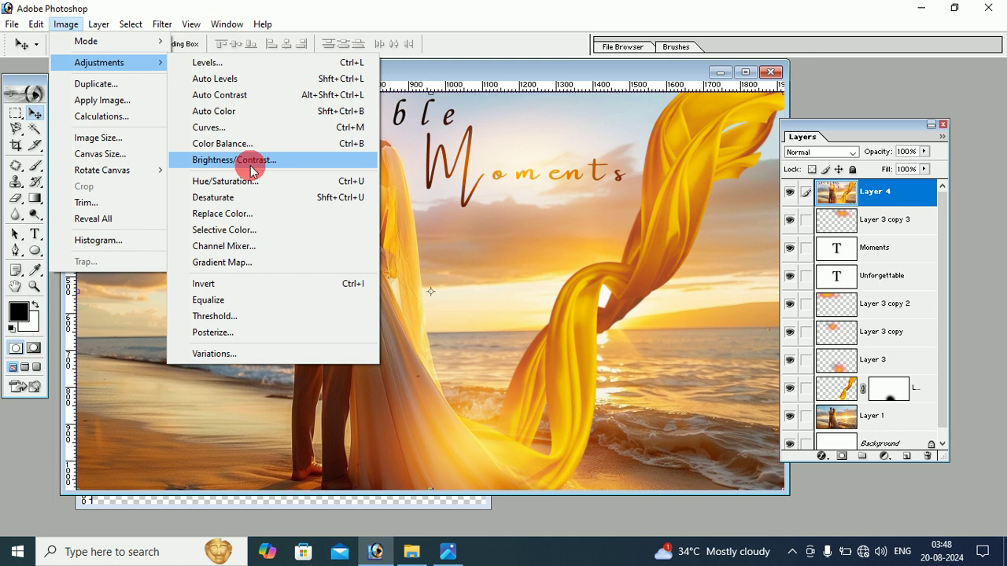
left_click(250, 165)
left_click_drag(479, 263, 494, 267)
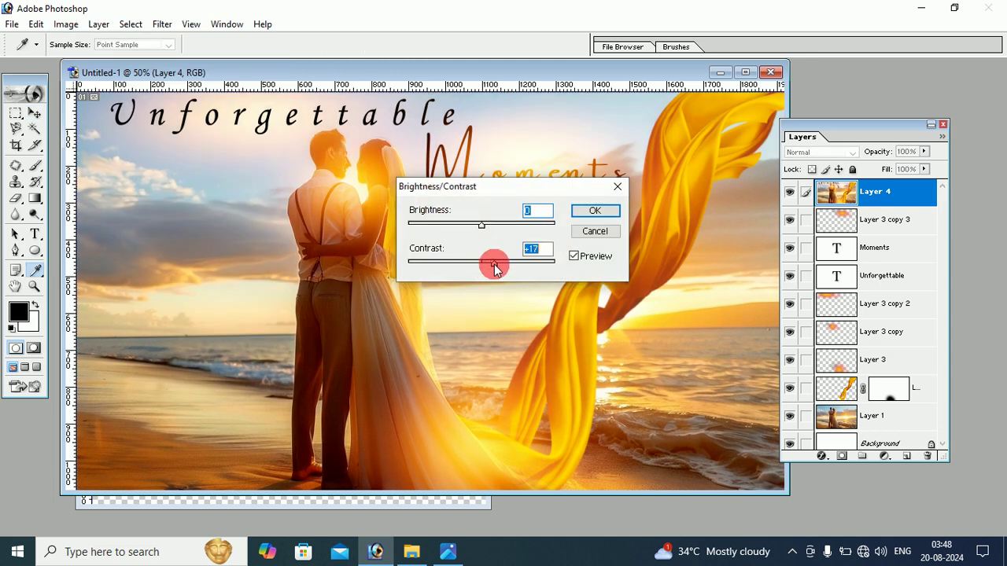
left_click_drag(480, 225, 486, 225)
left_click(607, 216)
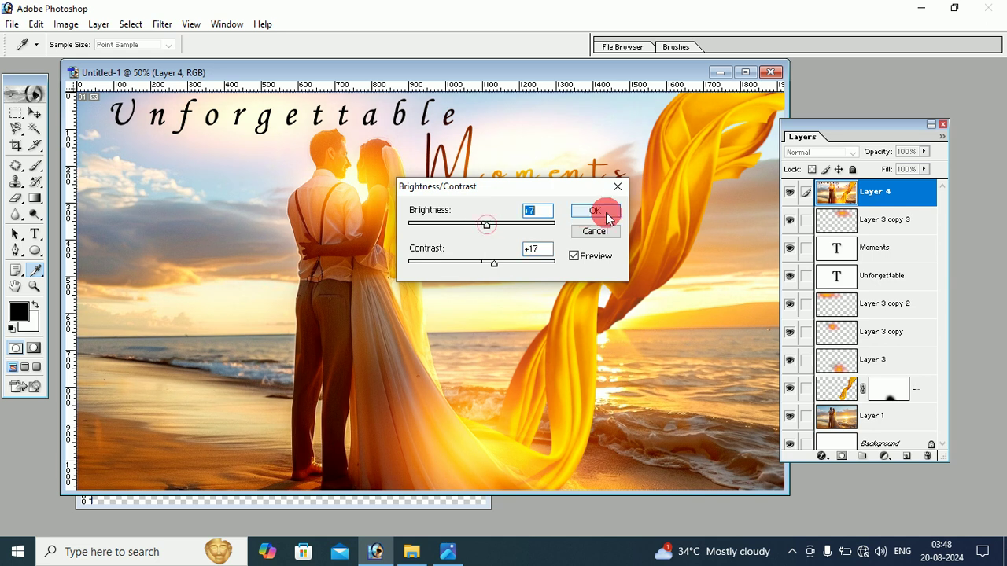
key("v")
left_click(586, 149)
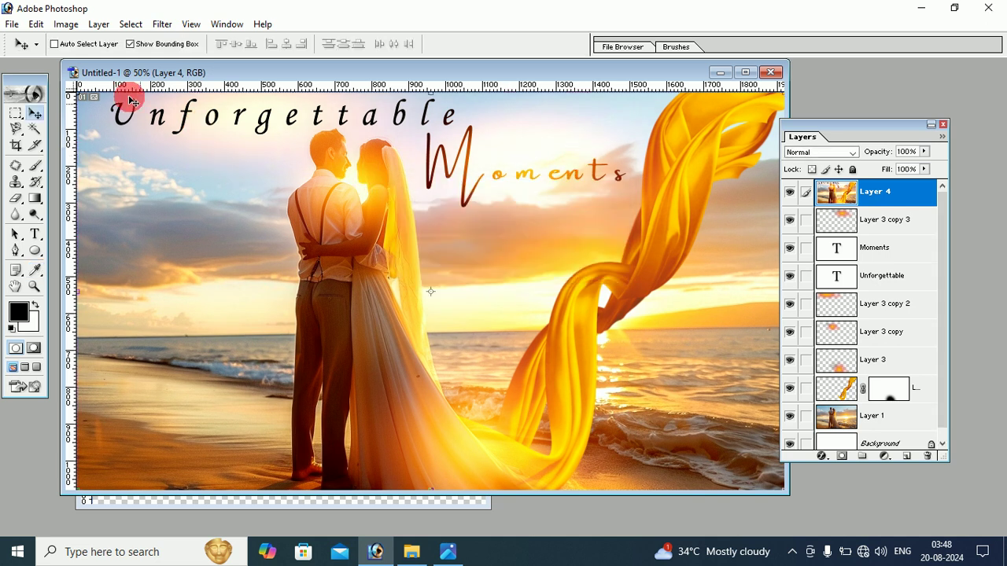
- Save the composite as a JPEG named 'design one' in 3 photos at maximum quality 12
left_click(12, 24)
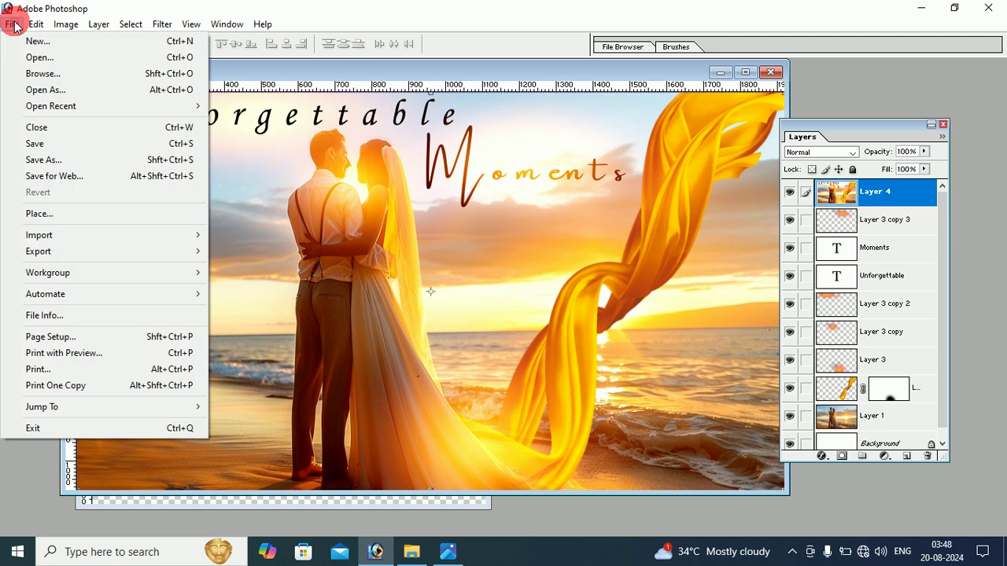
left_click(68, 158)
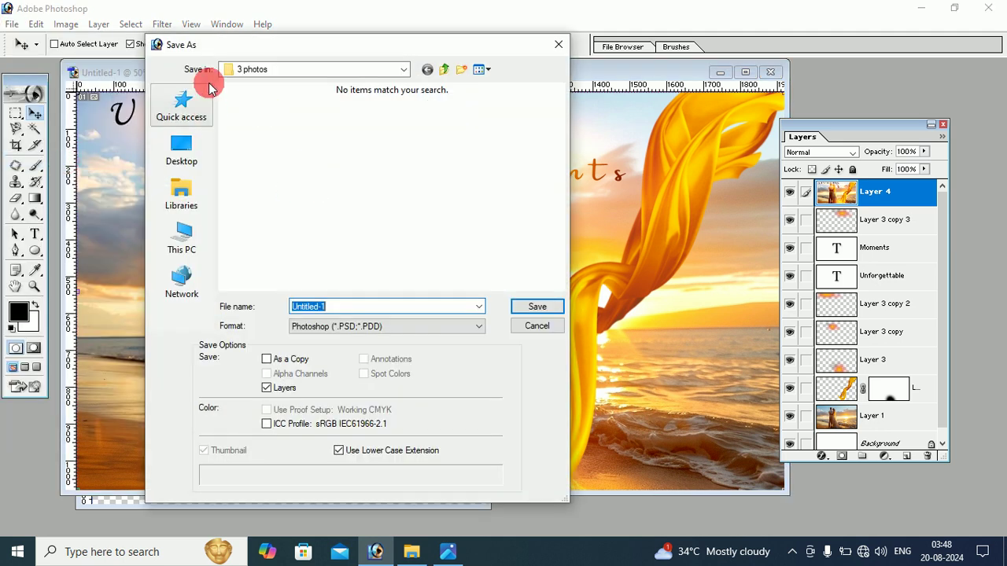
left_click(348, 331)
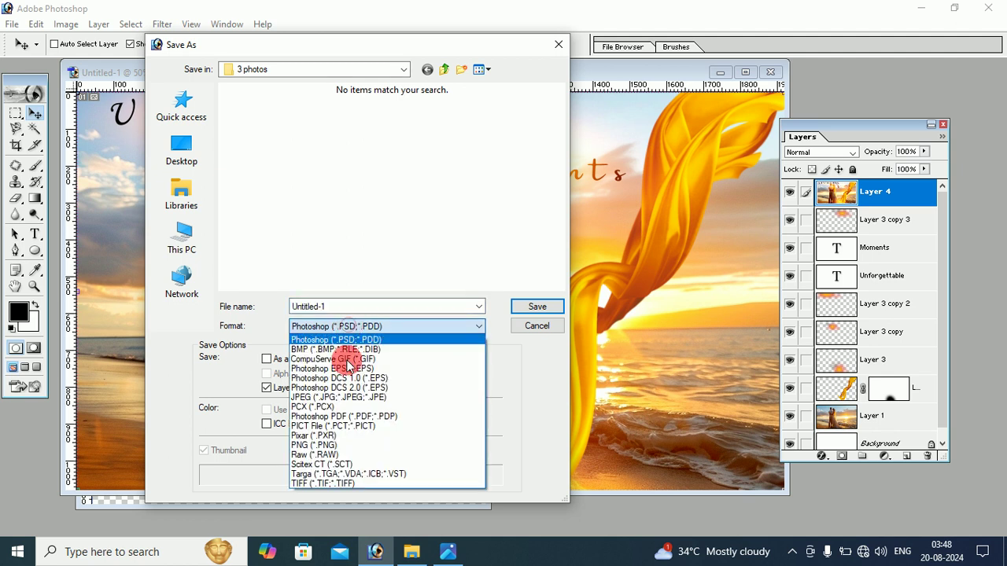
left_click(345, 404)
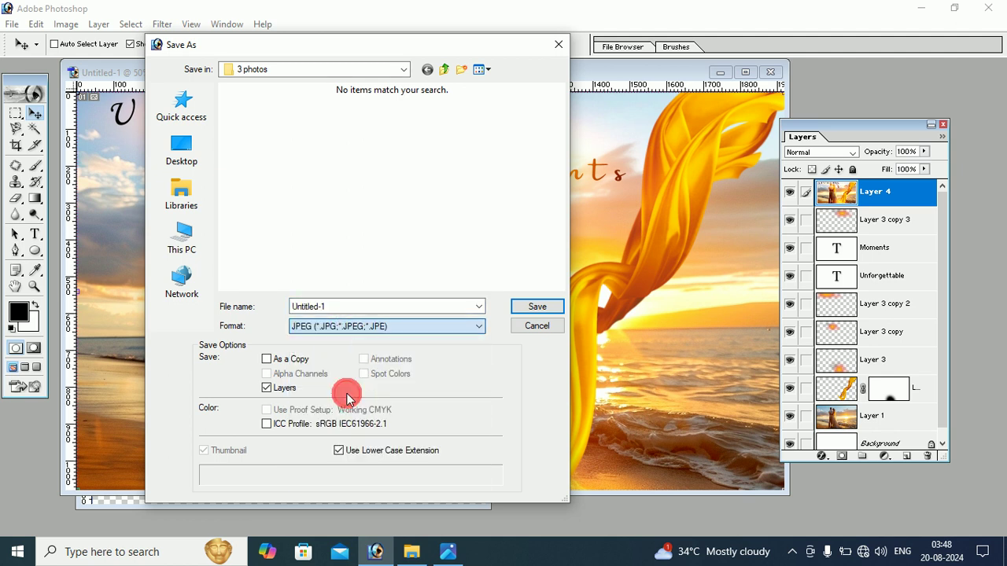
double_click(368, 308)
type("design one")
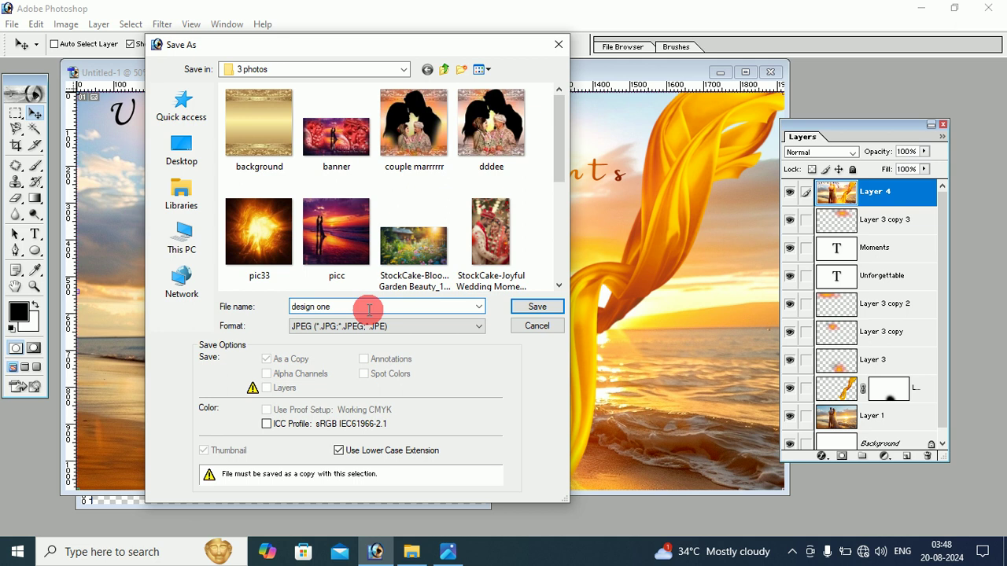
left_click(535, 307)
left_click(374, 197)
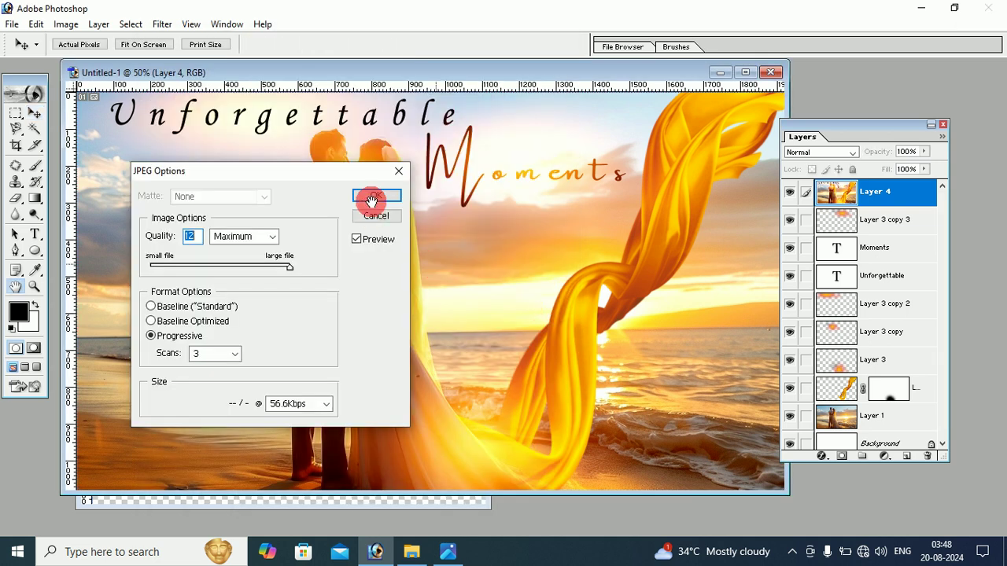
left_click(374, 200)
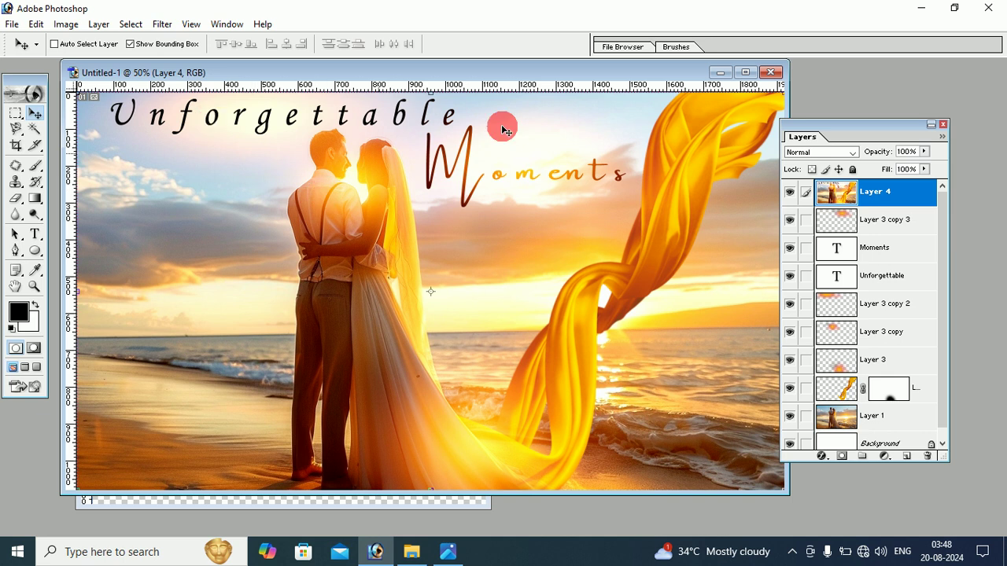
- Minimize Photoshop and open the desktop 'for upload' folder in a maximized window
left_click(921, 10)
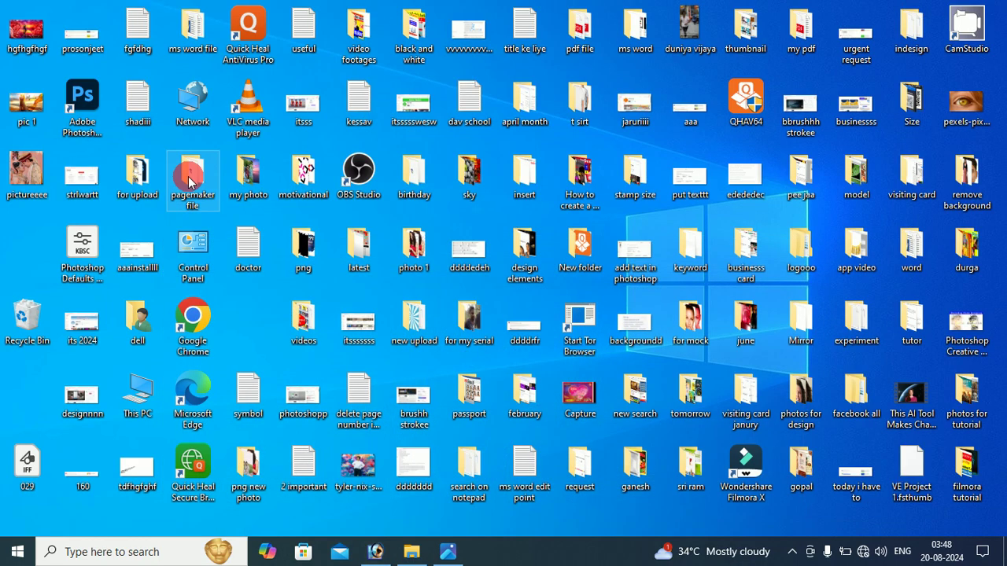
double_click(142, 175)
left_click(708, 194)
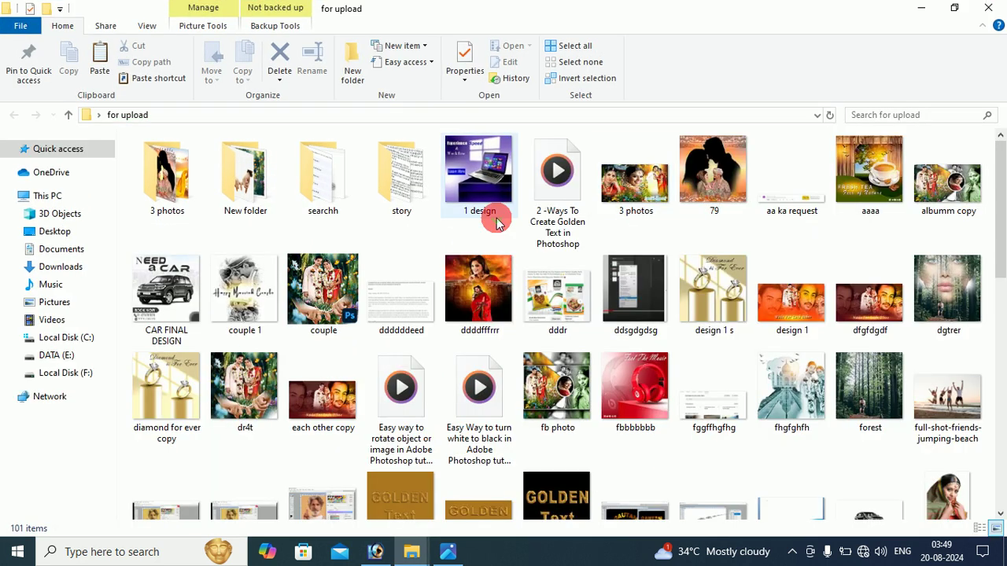
scroll(495, 223, "down", 5)
scroll(512, 224, "down", 5)
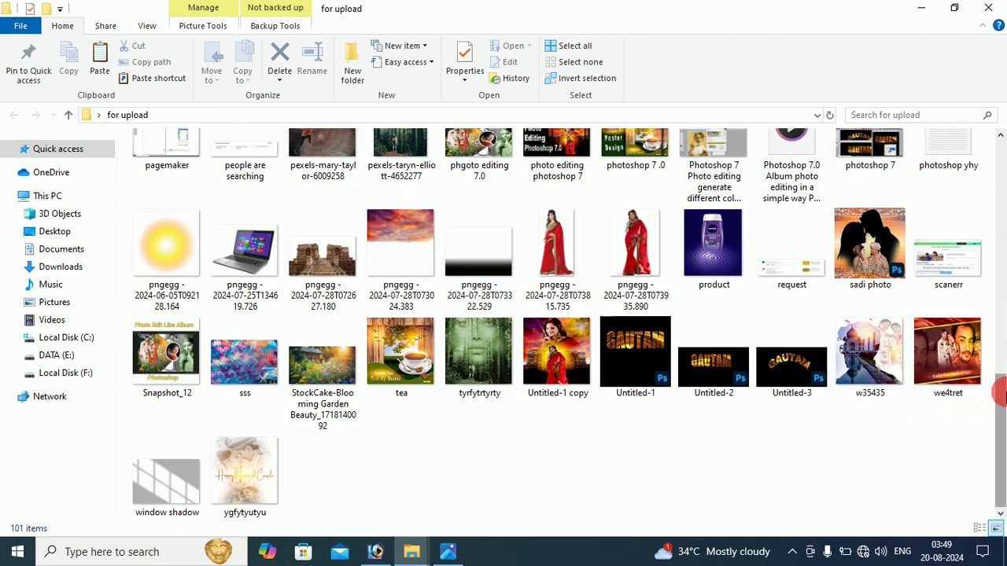
left_click_drag(1000, 381, 1003, 114)
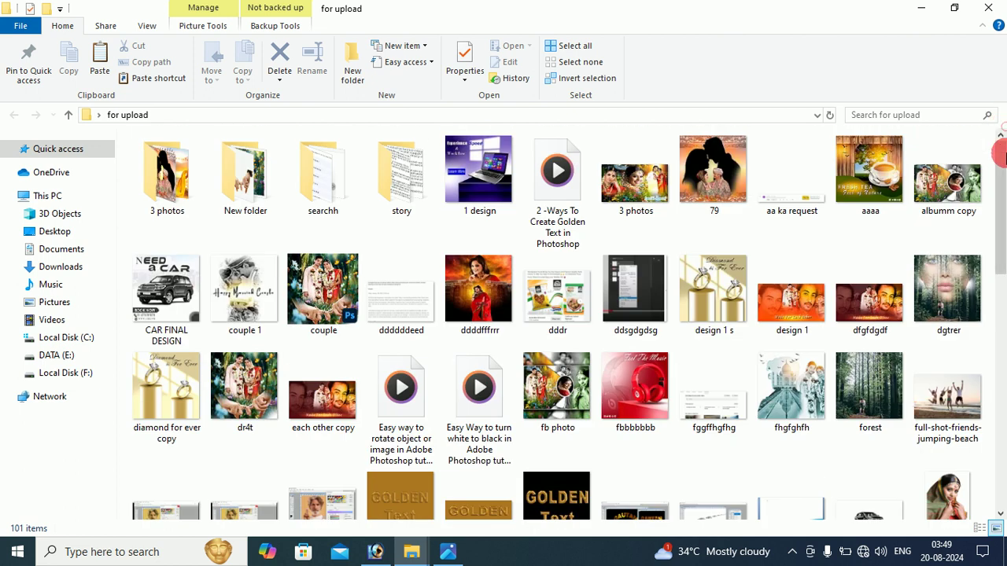
mouse_move(1000, 169)
left_mouse_down()
mouse_move(1002, 430)
mouse_move(1004, 189)
left_mouse_up()
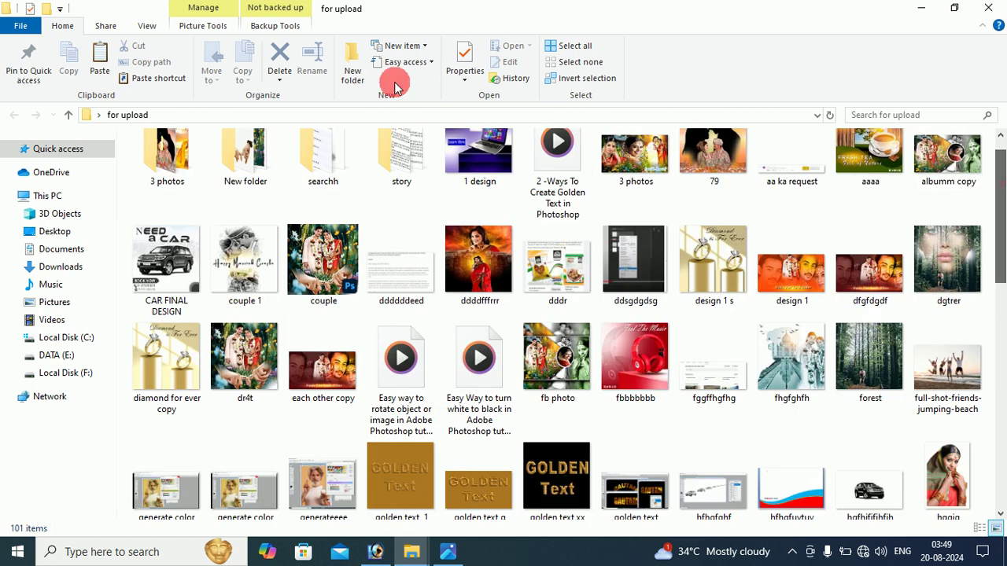
- Open 'design one' from the 3 photos folder in the photo viewer
double_click(149, 160)
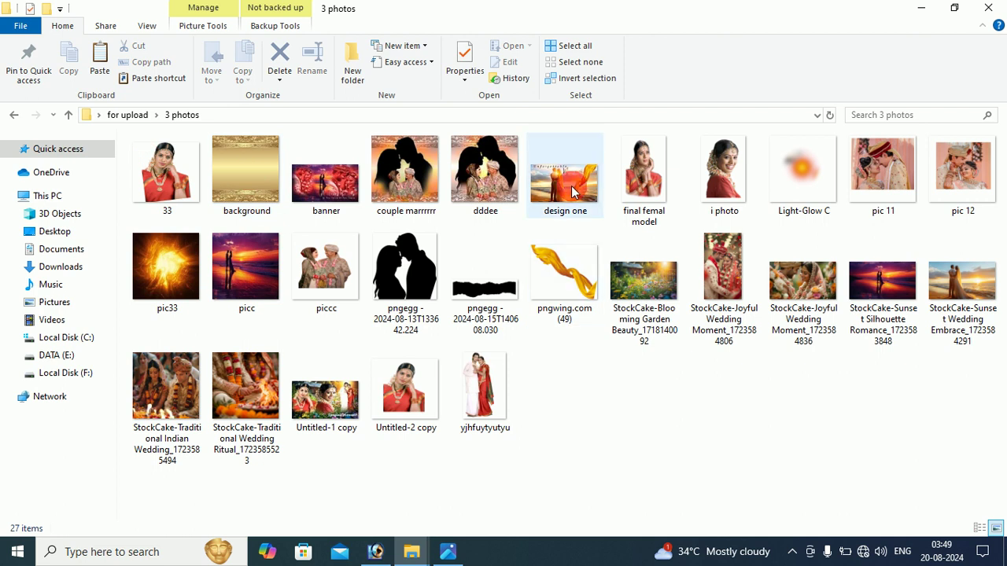
left_click(570, 190)
right_click(570, 190)
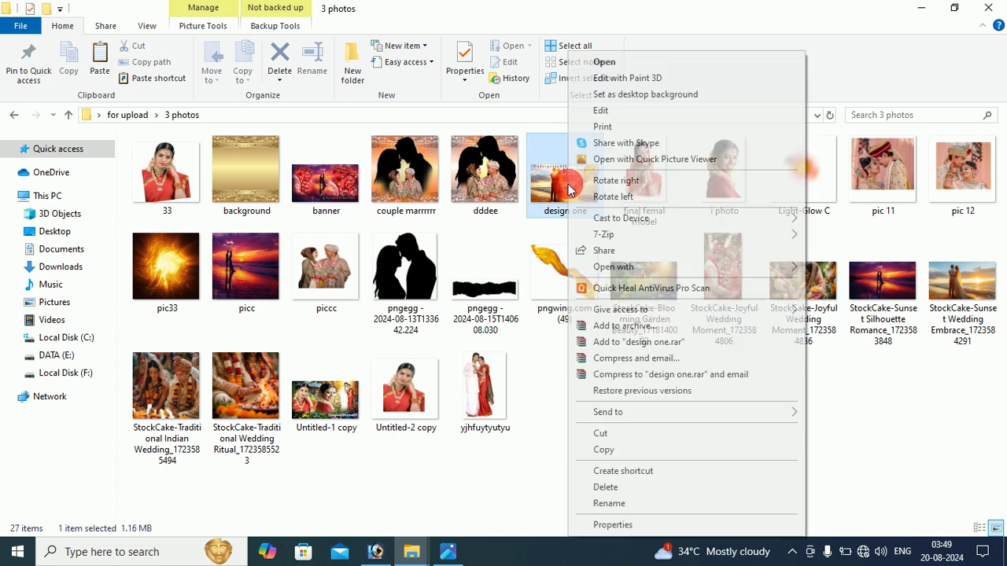
left_click(634, 62)
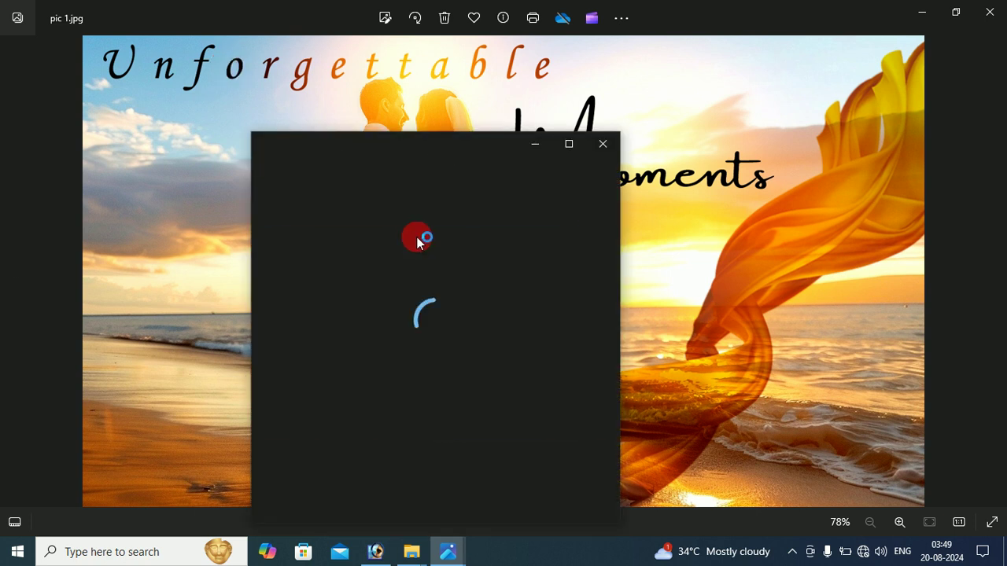
mouse_move(563, 356)
mouse_move(435, 330)
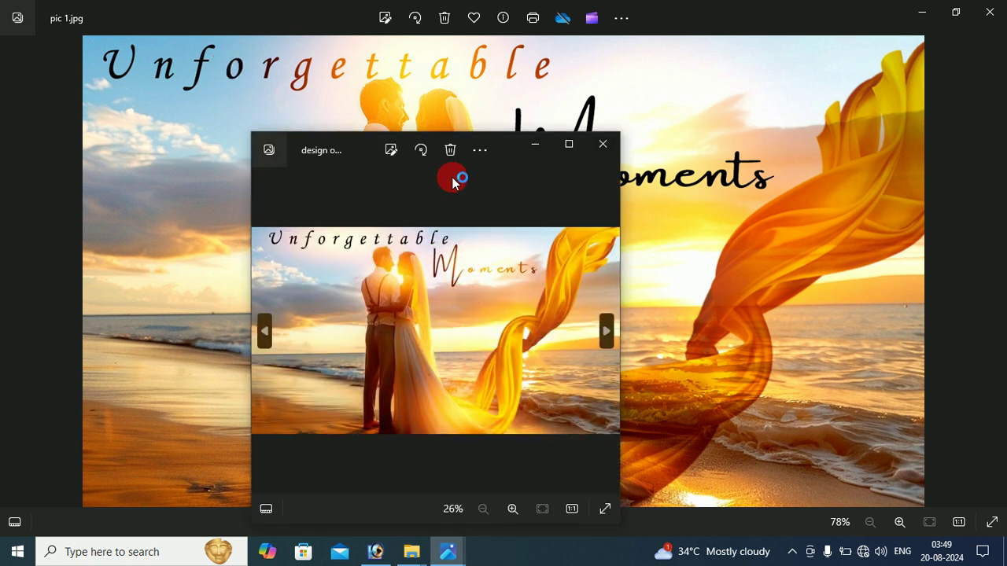
- Maximize the design one.jpg Photos viewer and bring it back to front after glancing at Photoshop
mouse_move(509, 141)
left_mouse_down()
mouse_move(323, 126)
mouse_move(341, 116)
left_mouse_up()
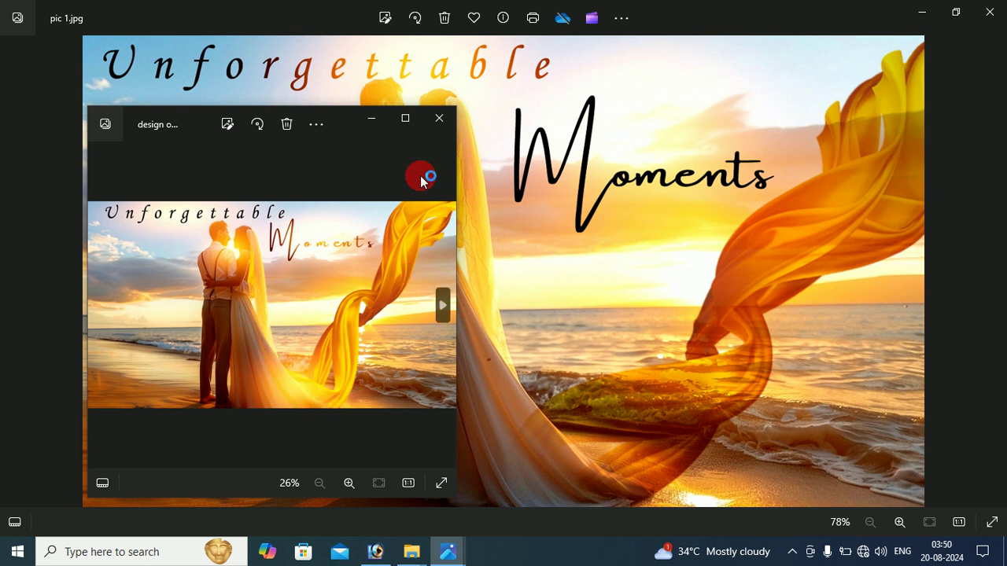
left_click(402, 118)
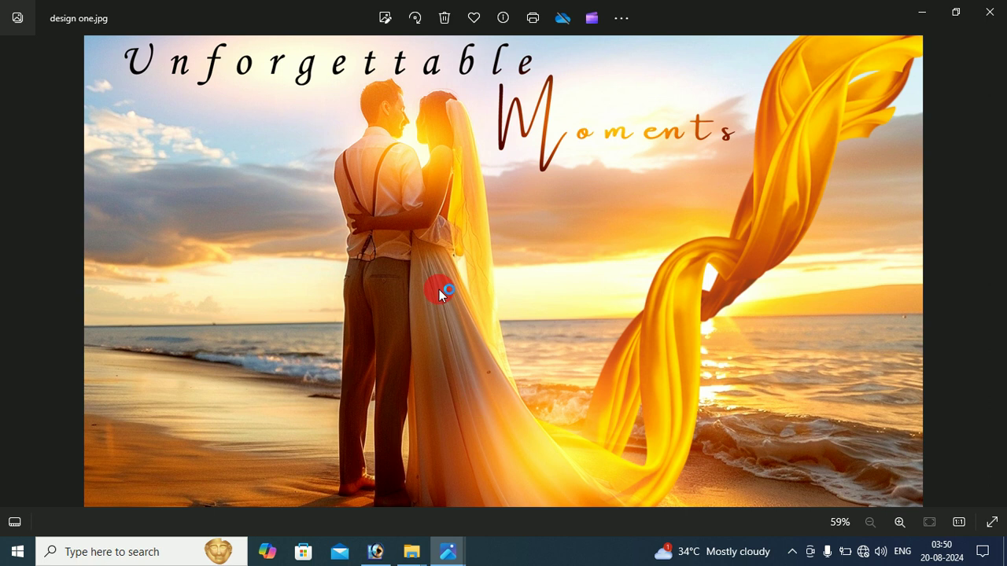
left_click(375, 551)
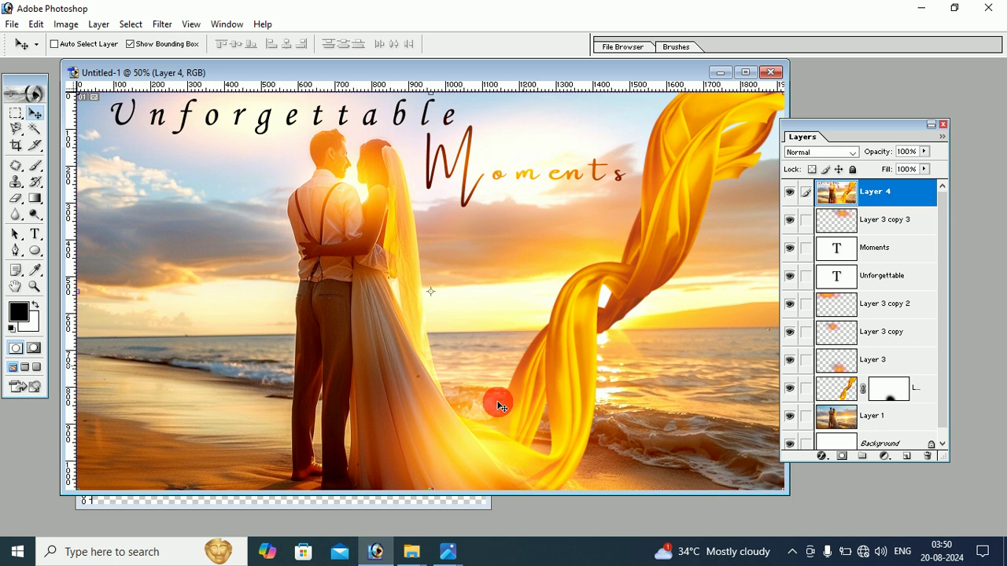
left_click(449, 549)
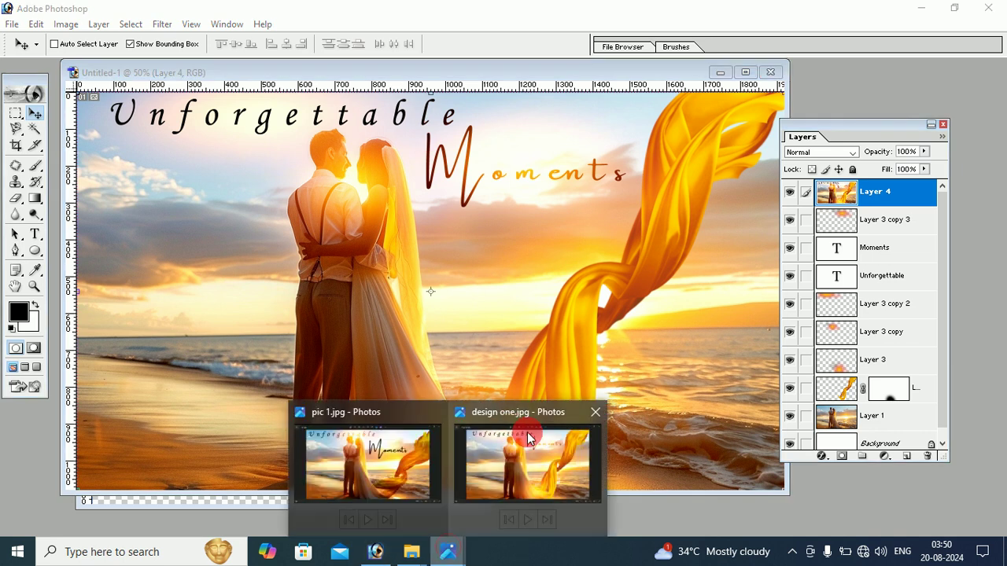
left_click(528, 418)
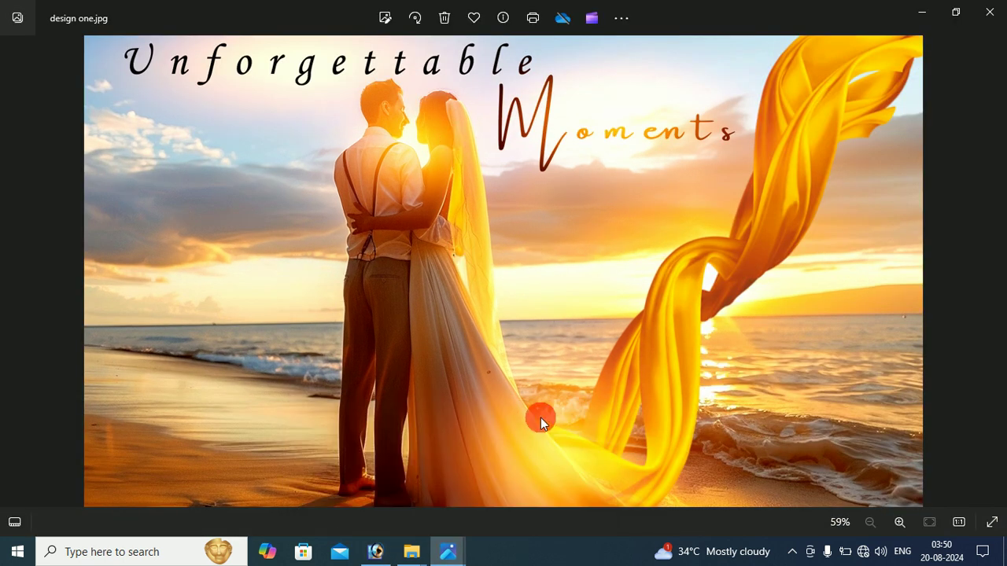